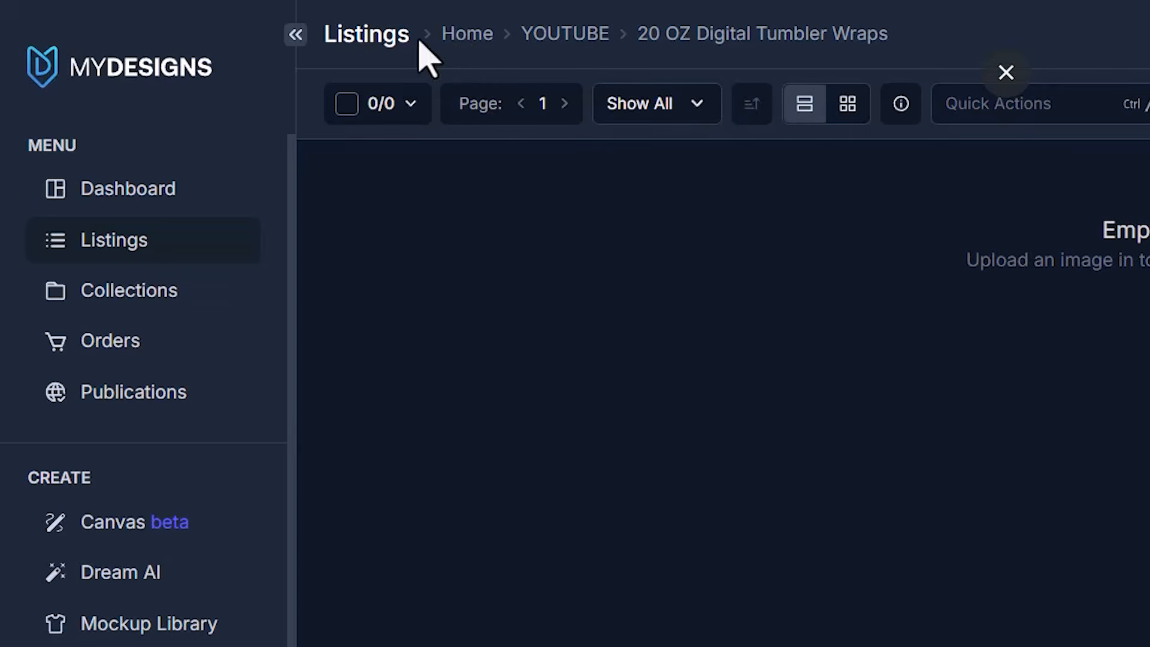
click(208, 117)
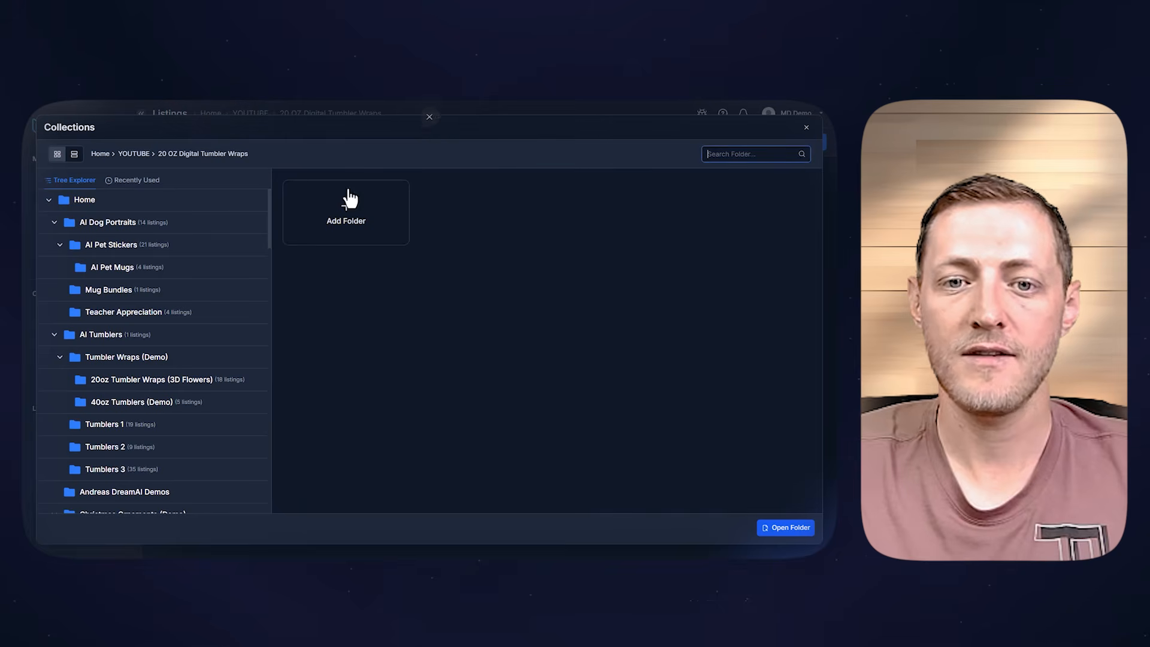
click(342, 237)
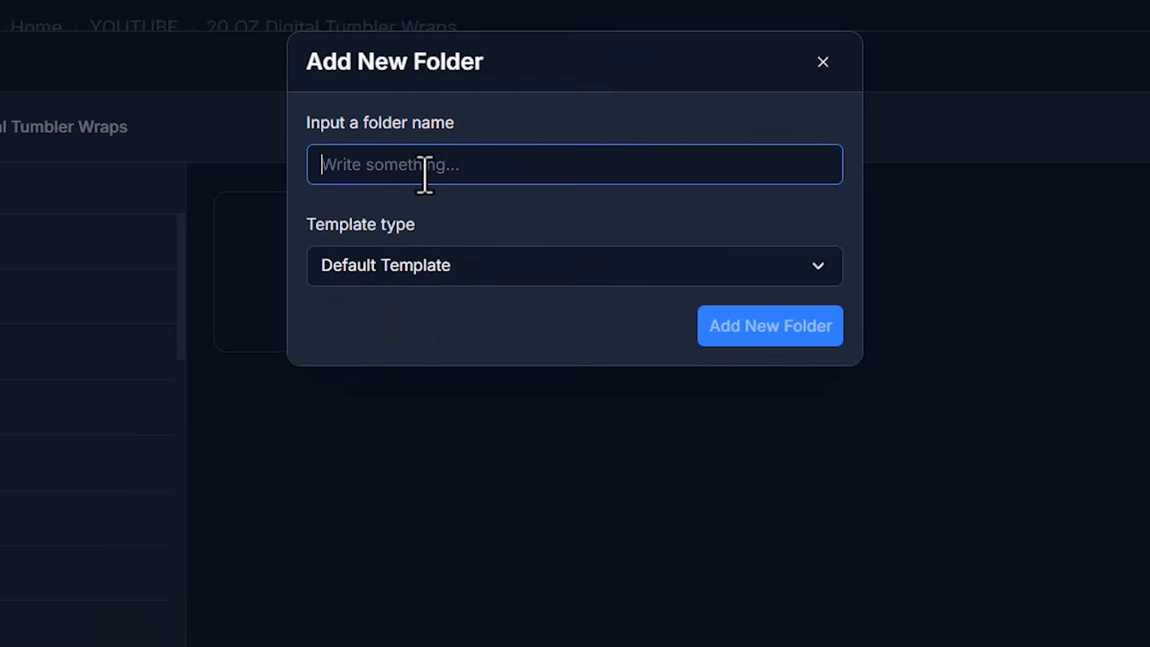
click(823, 62)
click(804, 122)
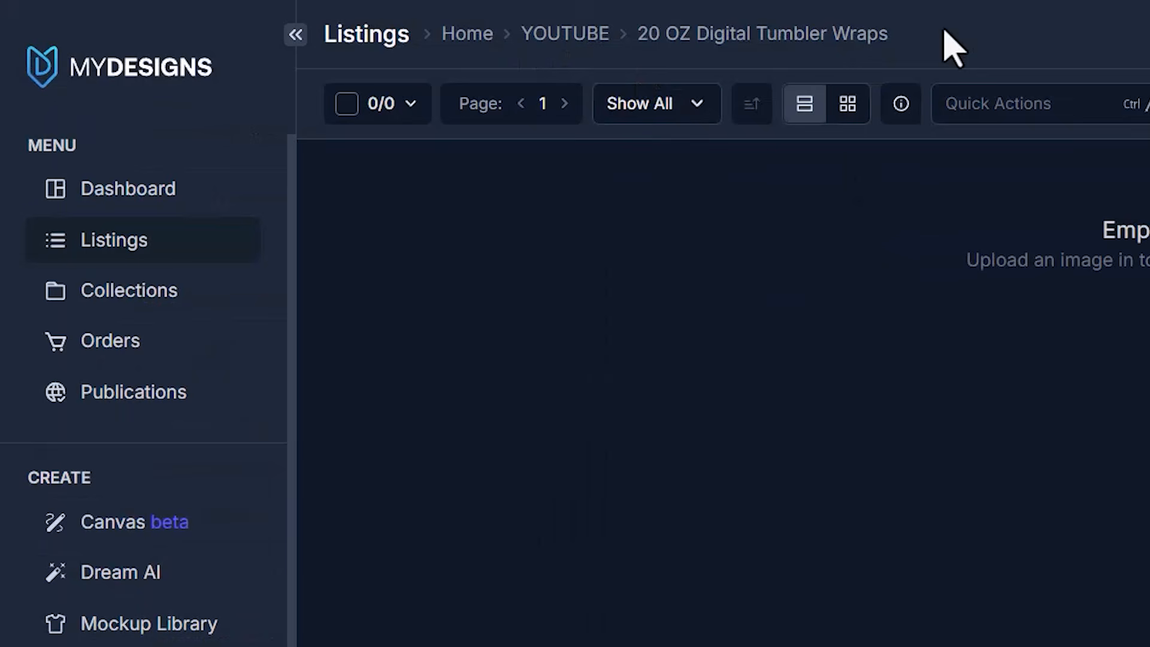
drag(401, 111, 278, 117)
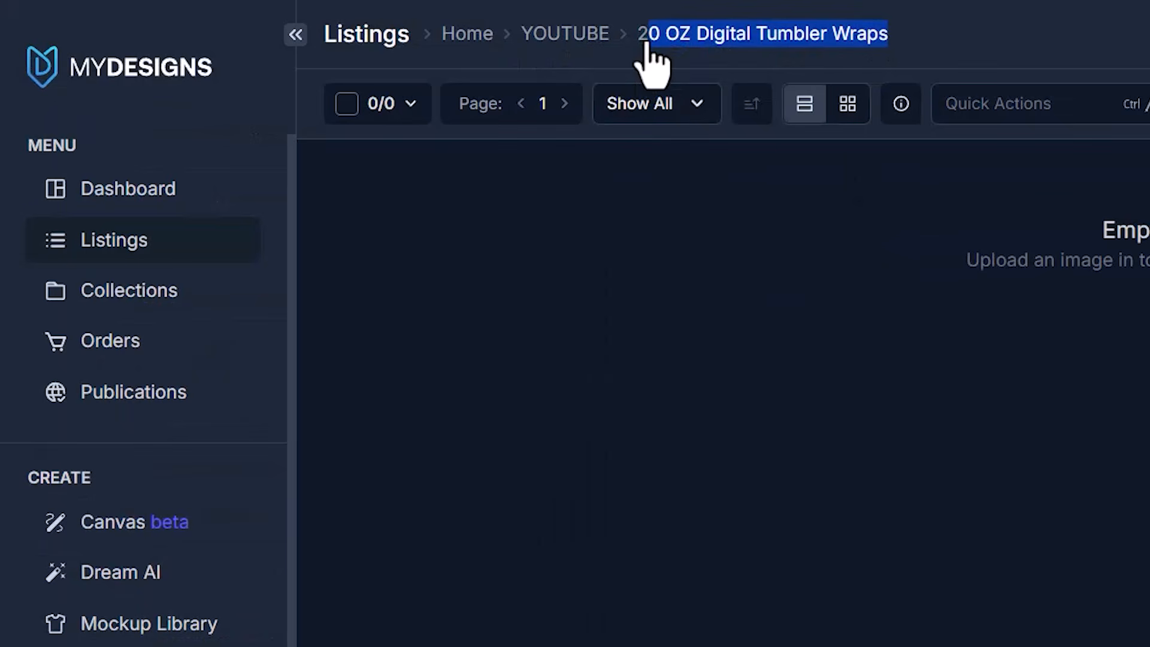
click(1129, 68)
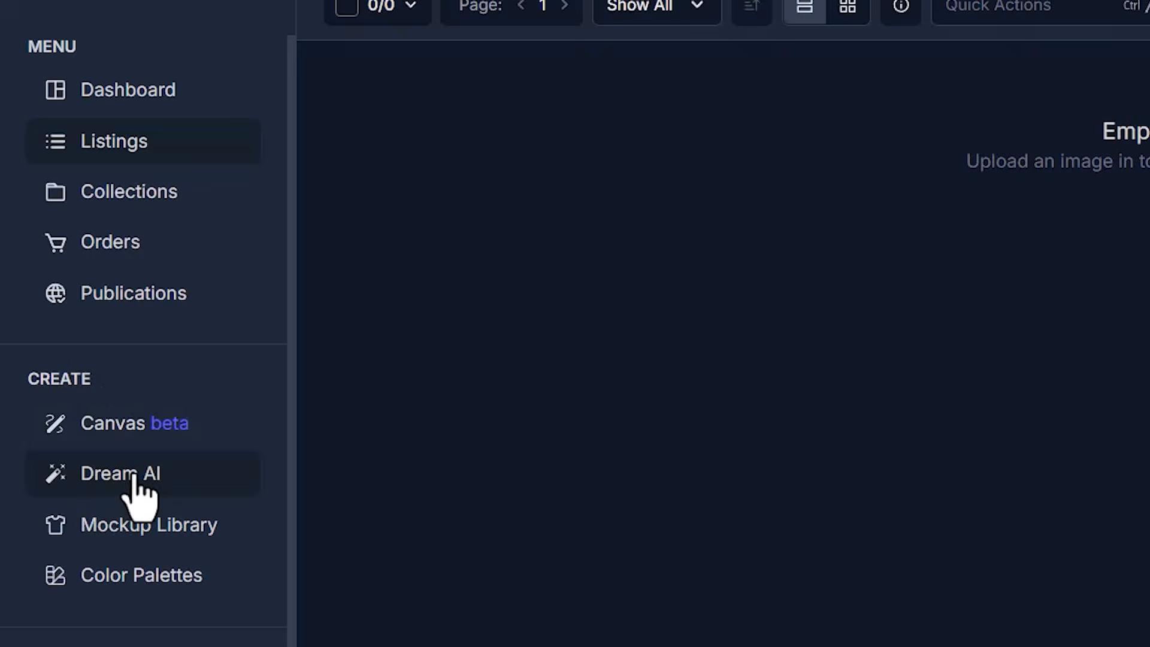
Open Dream AI and look over its recommended and legacy image models.
click(70, 335)
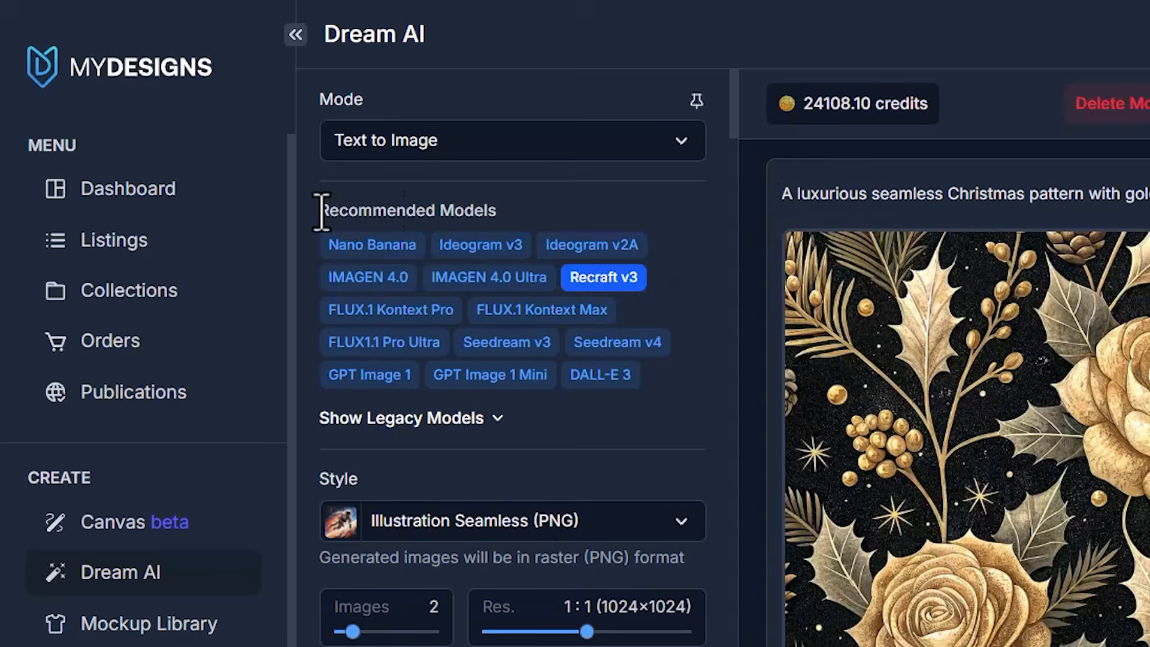
drag(321, 211, 508, 207)
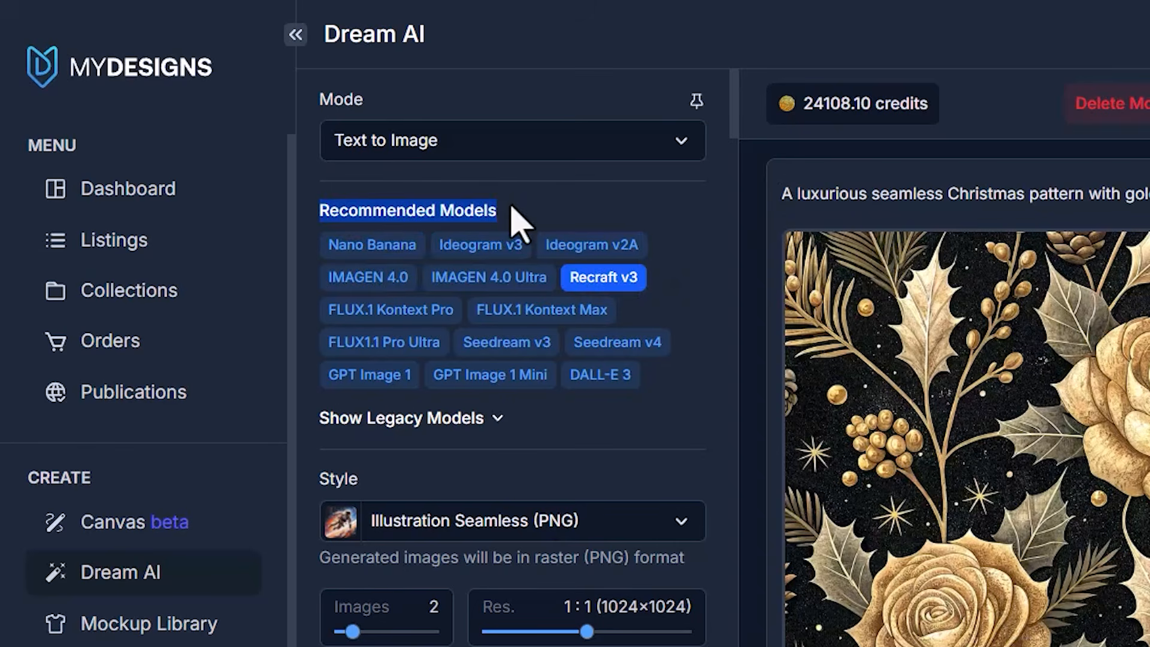
click(495, 418)
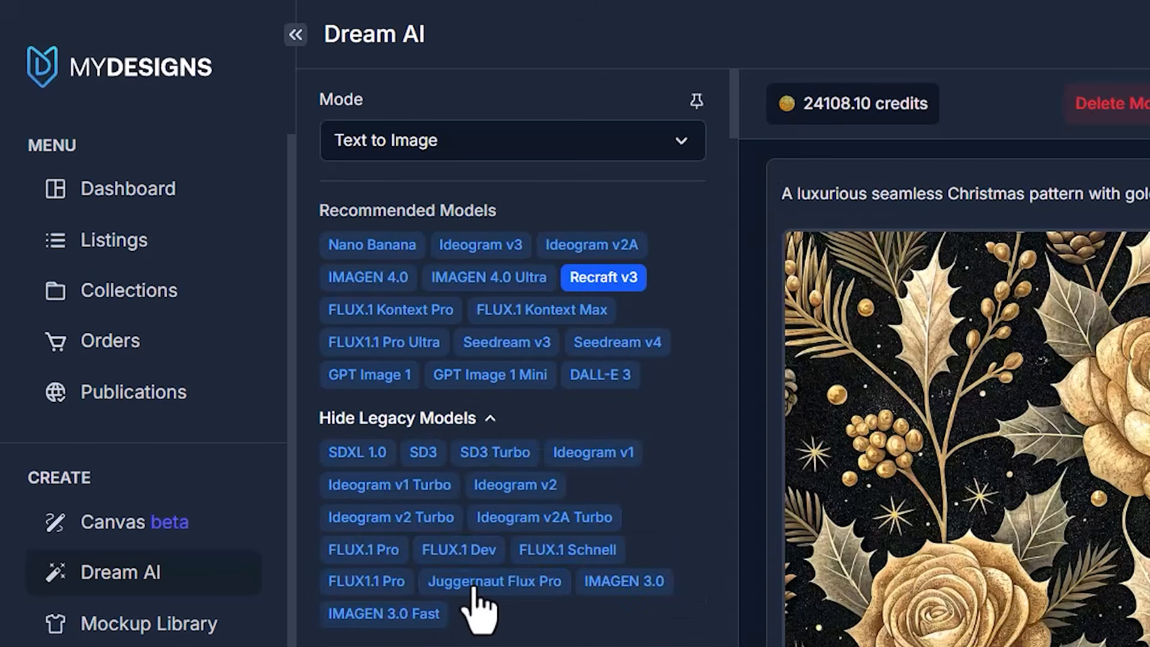
click(491, 419)
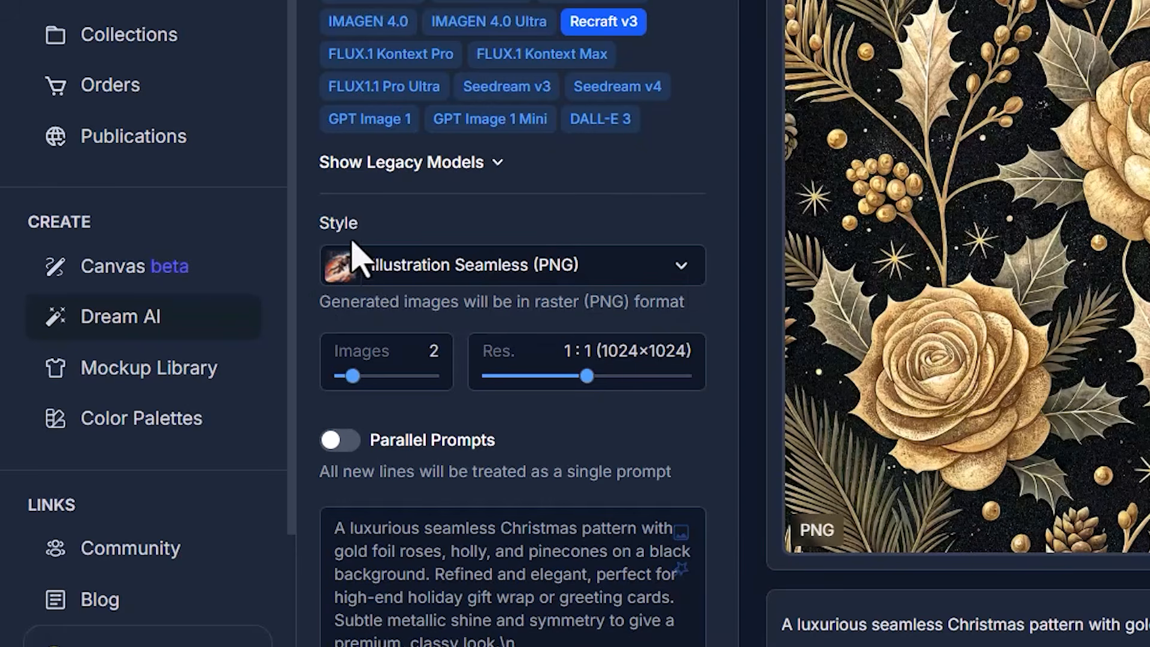
Choose Illustration Seamless (PNG) as the image style for the Recraft v3 model.
drag(163, 303, 134, 305)
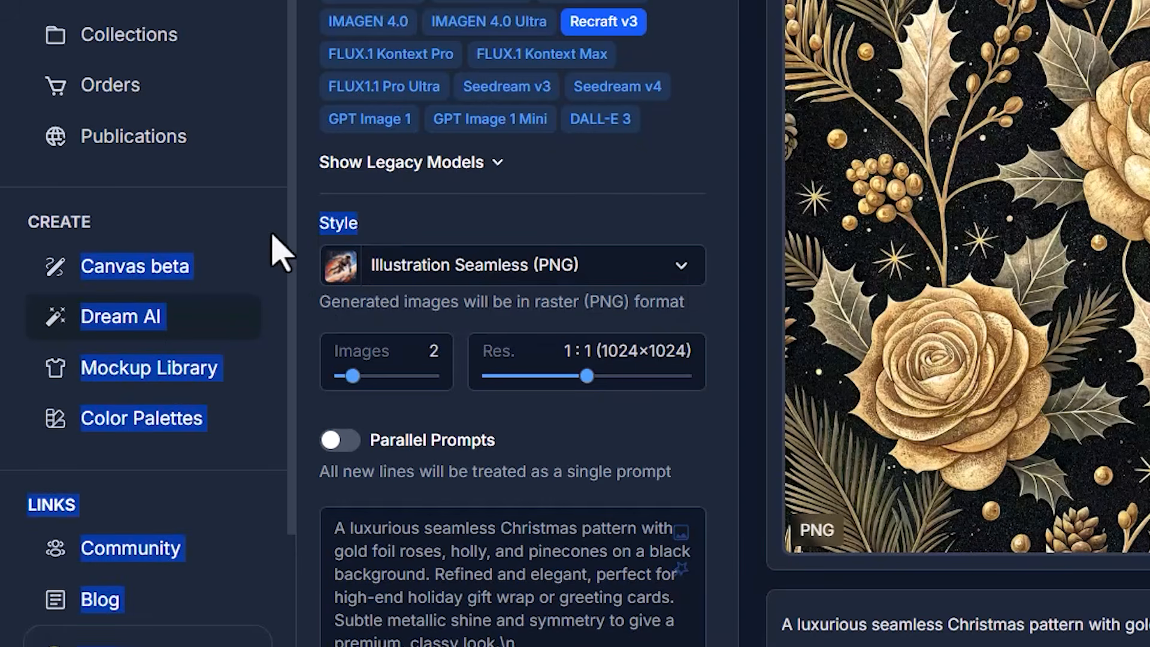
click(585, 264)
scroll(565, 414, down, 5)
scroll(584, 428, up, 1)
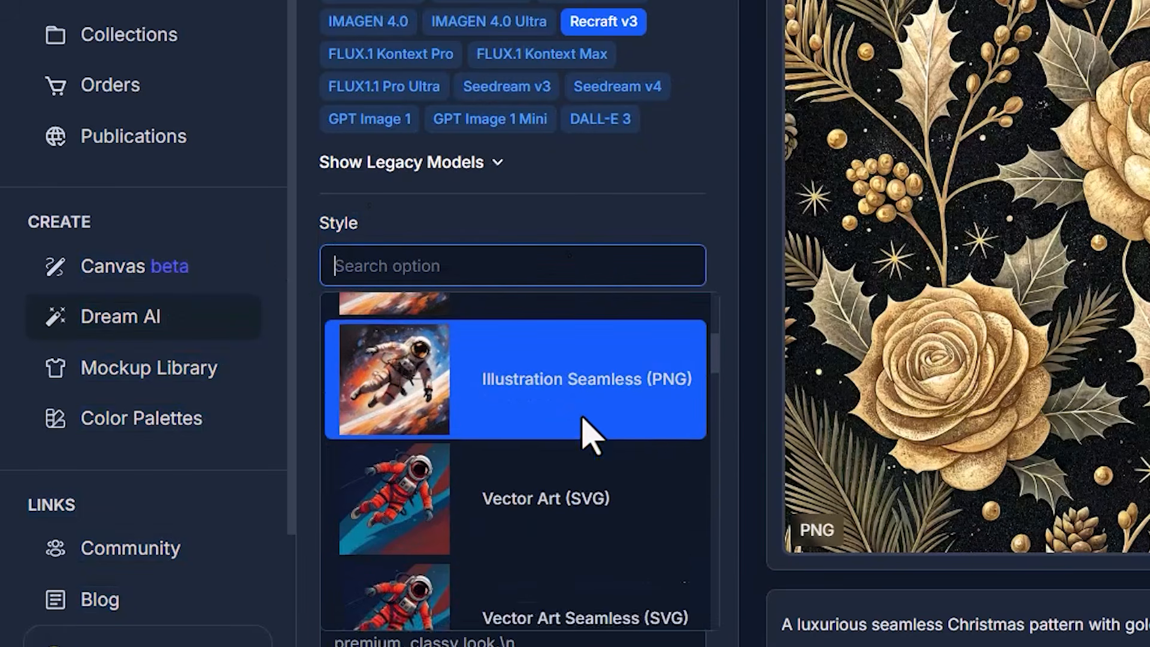
click(637, 419)
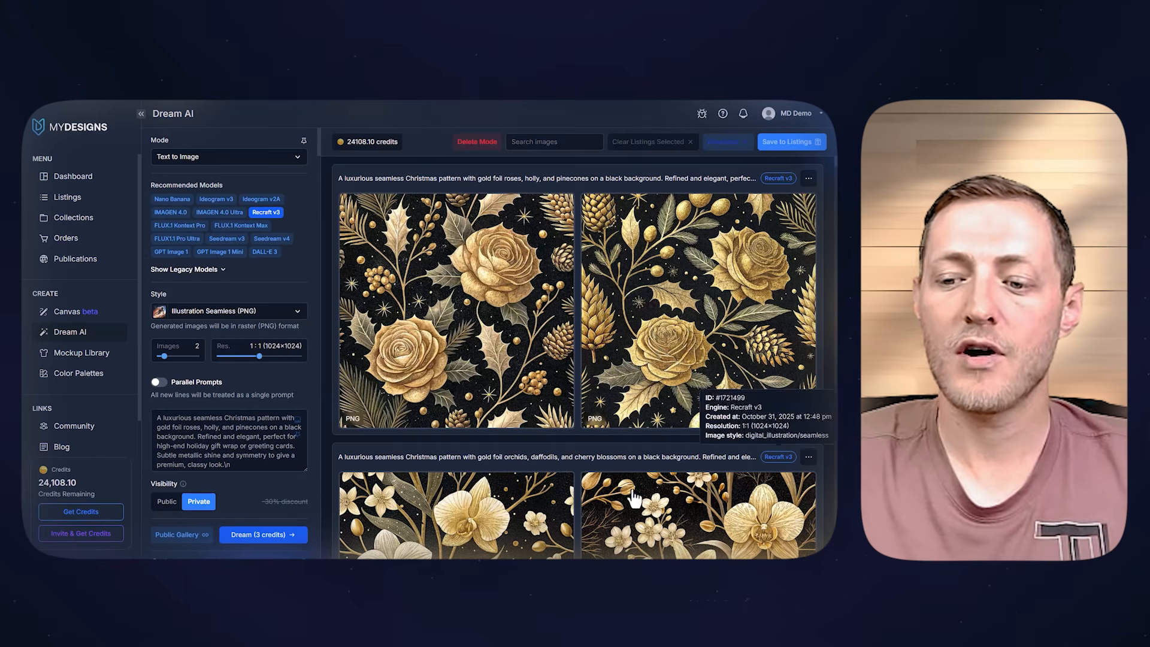
Look through the earlier gold Christmas pattern images and the model, image count and aspect ratio settings.
scroll(636, 393, down, 5)
scroll(637, 394, down, 5)
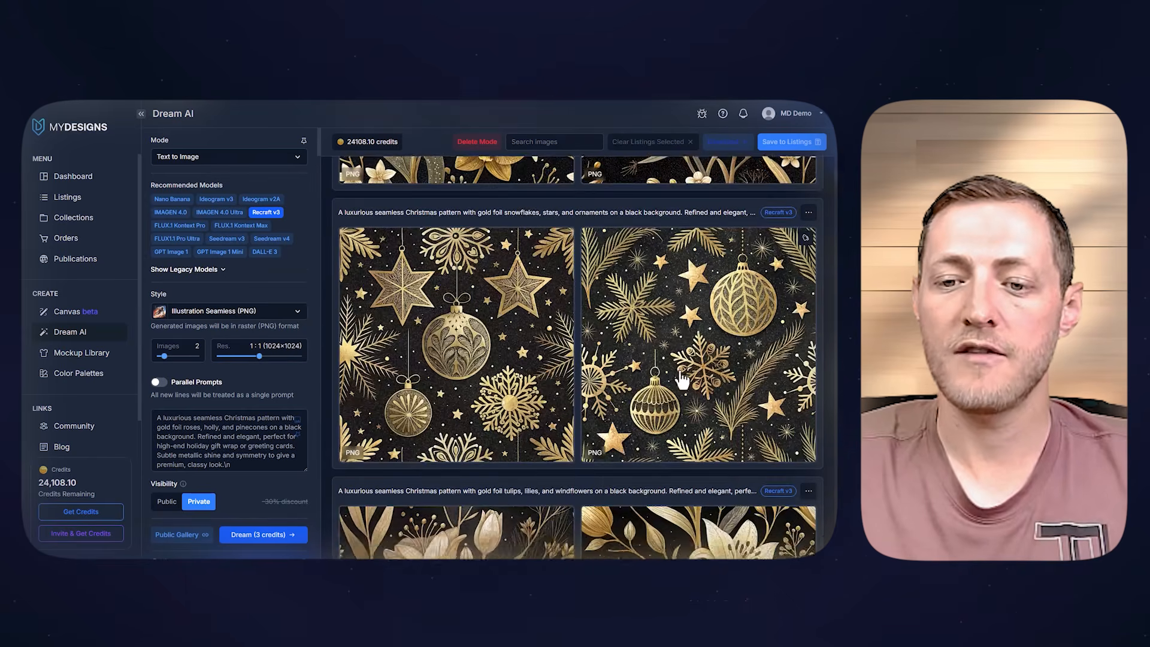
scroll(575, 341, up, 8)
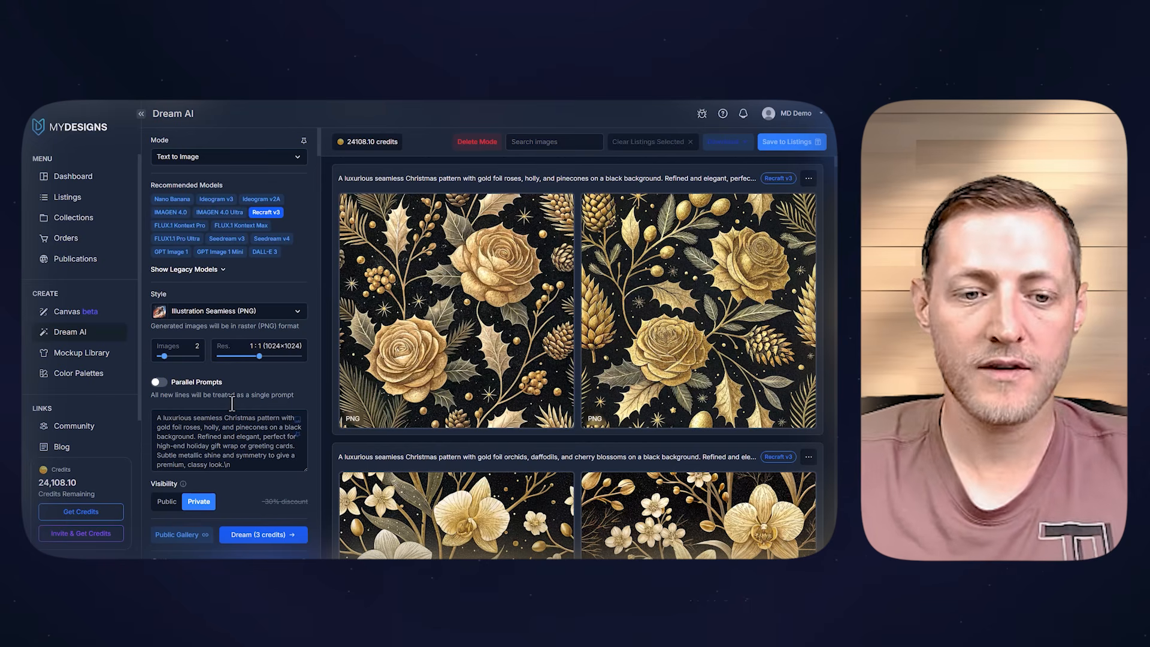
click(172, 198)
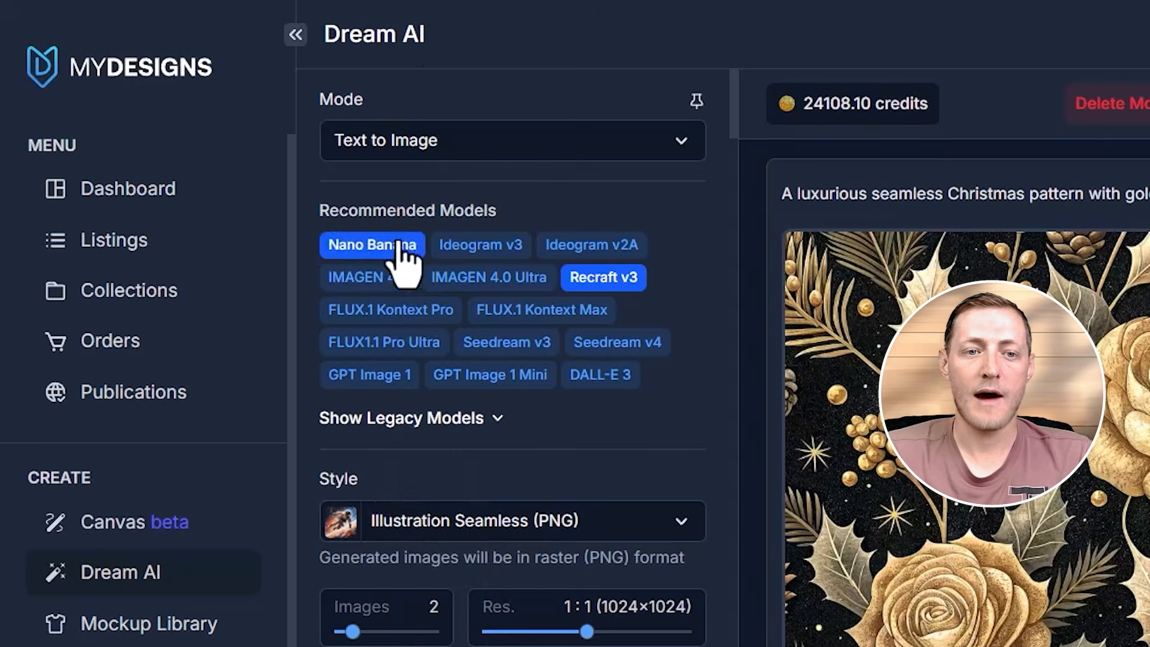
scroll(483, 515, down, 2)
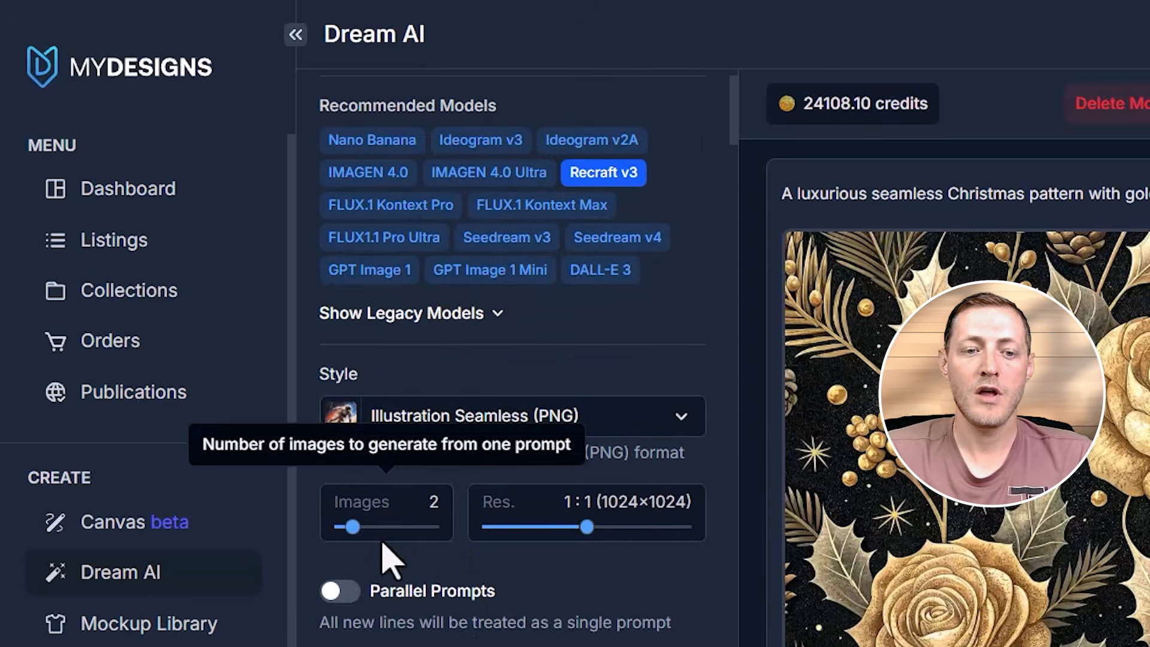
mouse_move(359, 528)
mouse_down()
mouse_move(426, 531)
mouse_move(346, 528)
mouse_up()
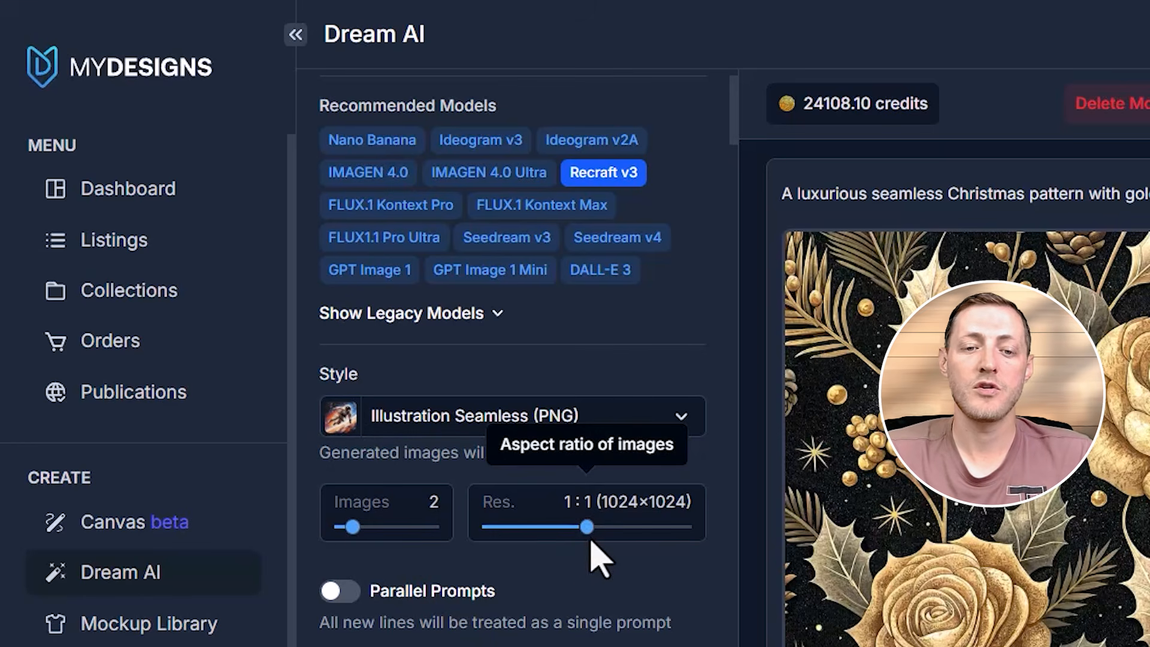
scroll(570, 581, down, 8)
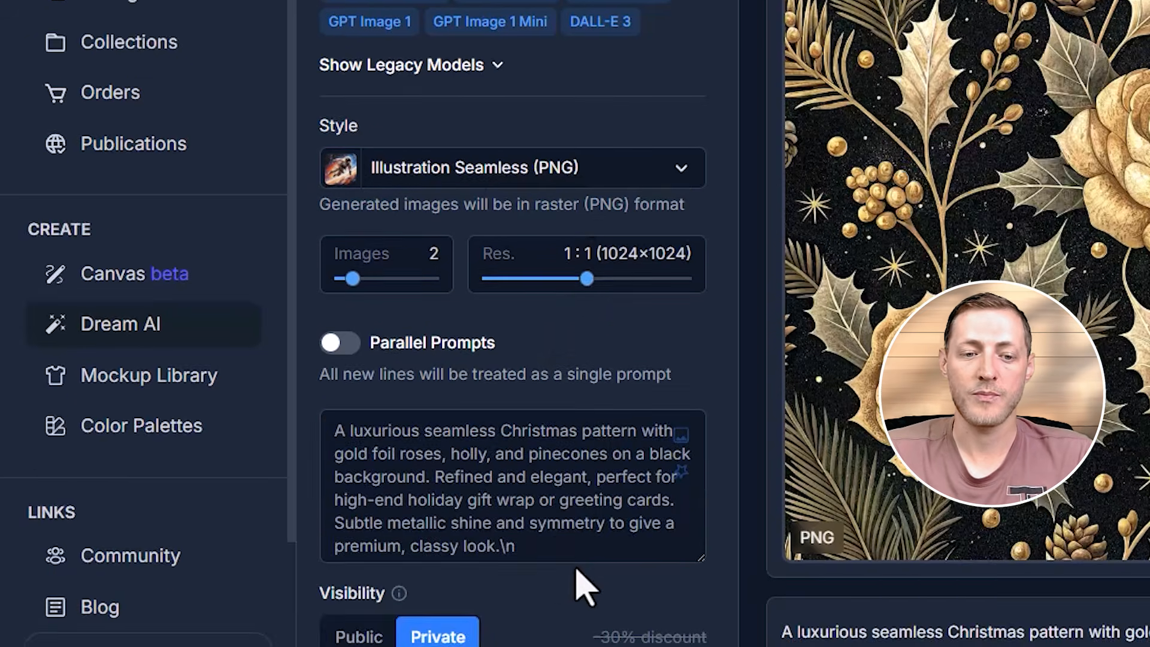
Replace the prompt with a seamless Christmas pattern of hand-drawn Santa hats, candy canes, snowflakes, Christmas trees, ornaments and stockings, and generate two images.
click(562, 350)
key(ctrl+a)
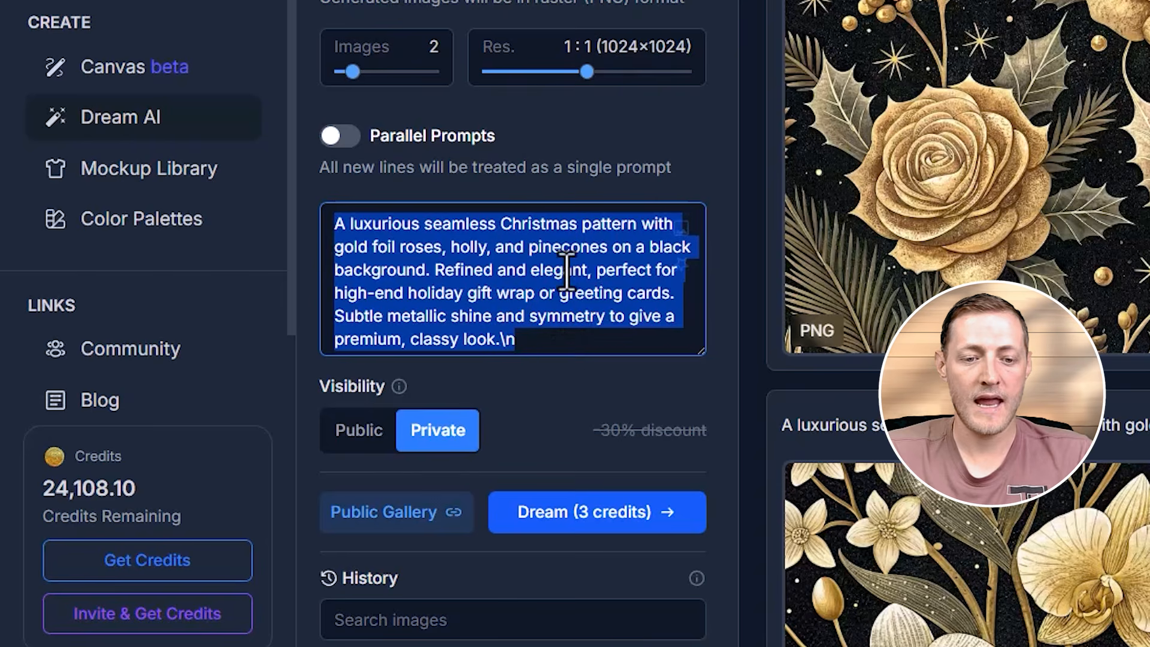
text(A seamless Christmas pattern featuring hand-drawn illustrations of Santa hats, candy canes, snowflakes, Christmas trees, ornaments, and stockings. The pattern has a cozy, festive feel with red, green, and white tones. The design is vector-based, clean lines, and balanced spacing — perfect for wrapping paper or holiday fabric.)
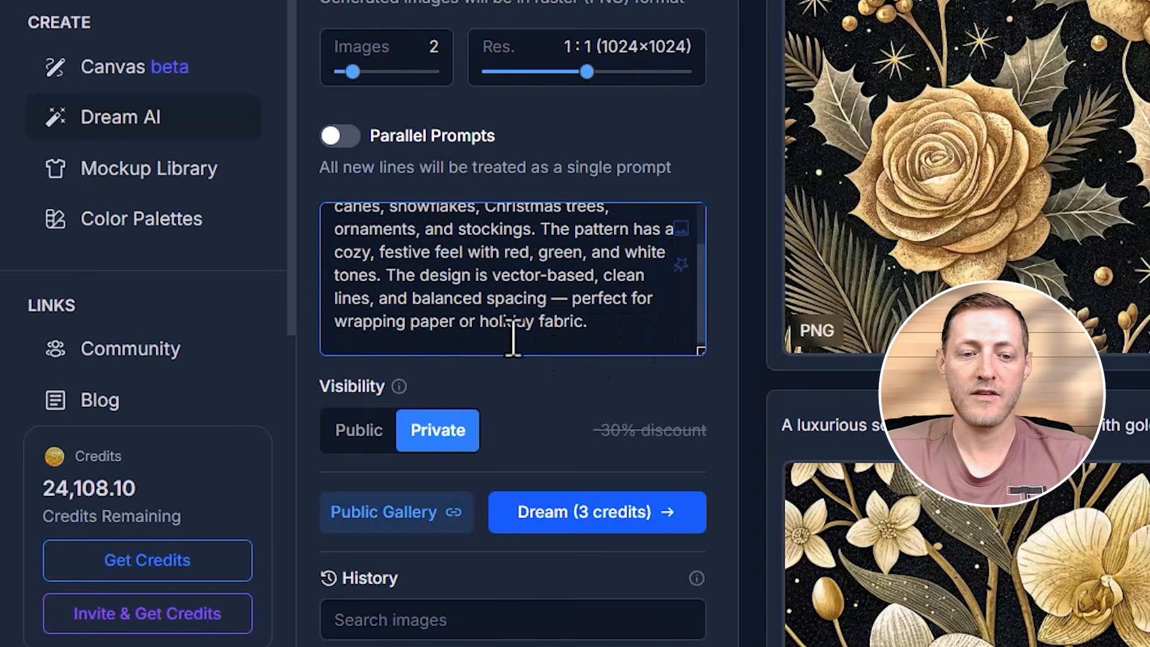
scroll(513, 341, up, 2)
drag(326, 226, 659, 333)
click(662, 347)
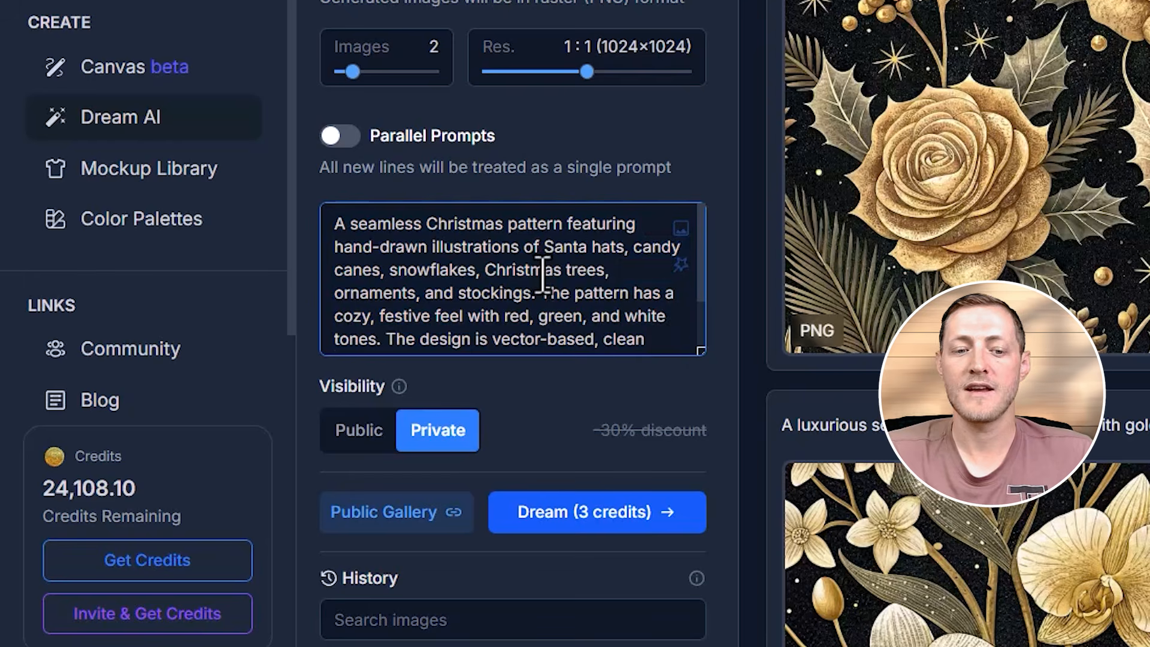
scroll(581, 290, down, 2)
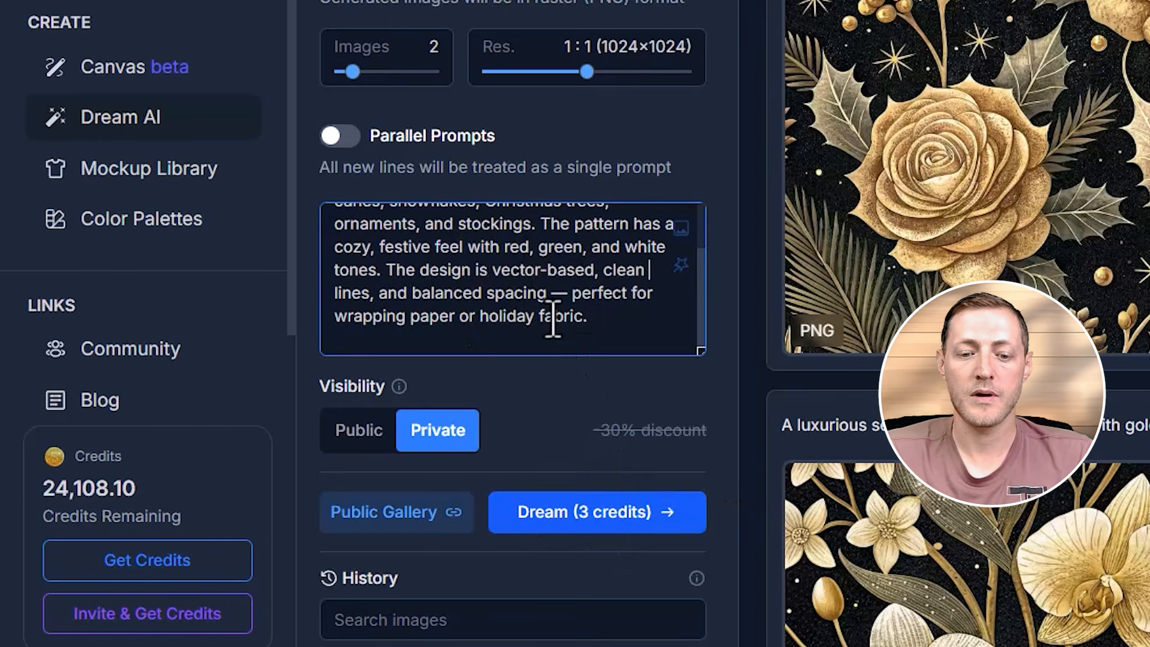
click(609, 528)
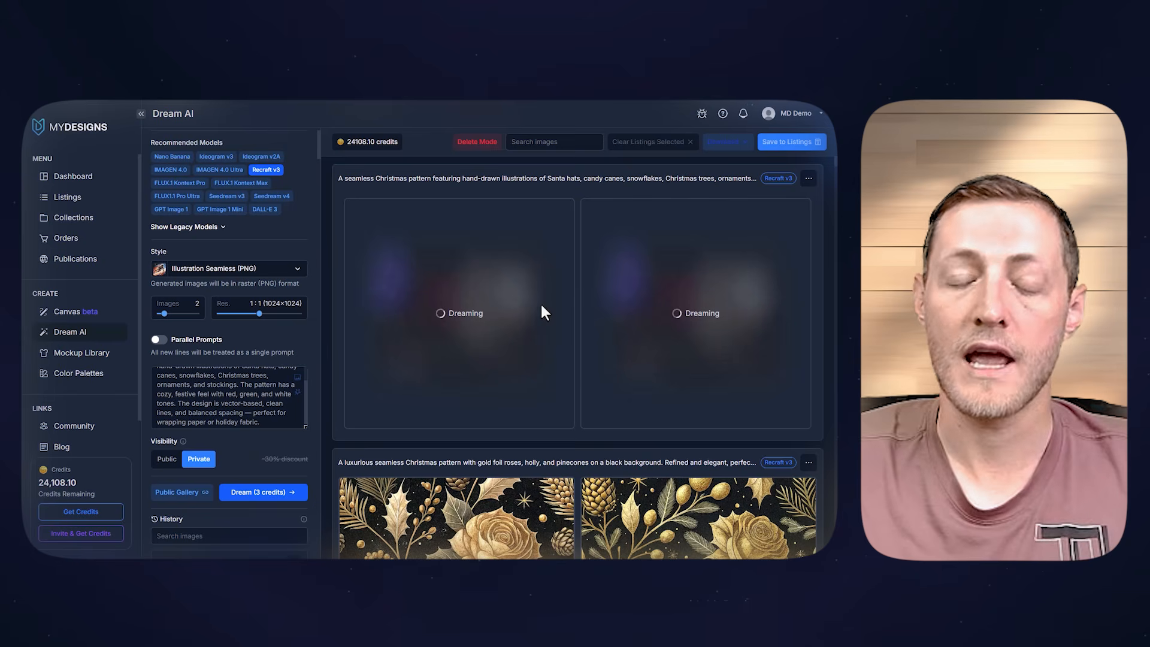
Enable Parallel Prompts and scale the prompt with the instruction "Scale this to 5 different christmas ideas".
click(288, 422)
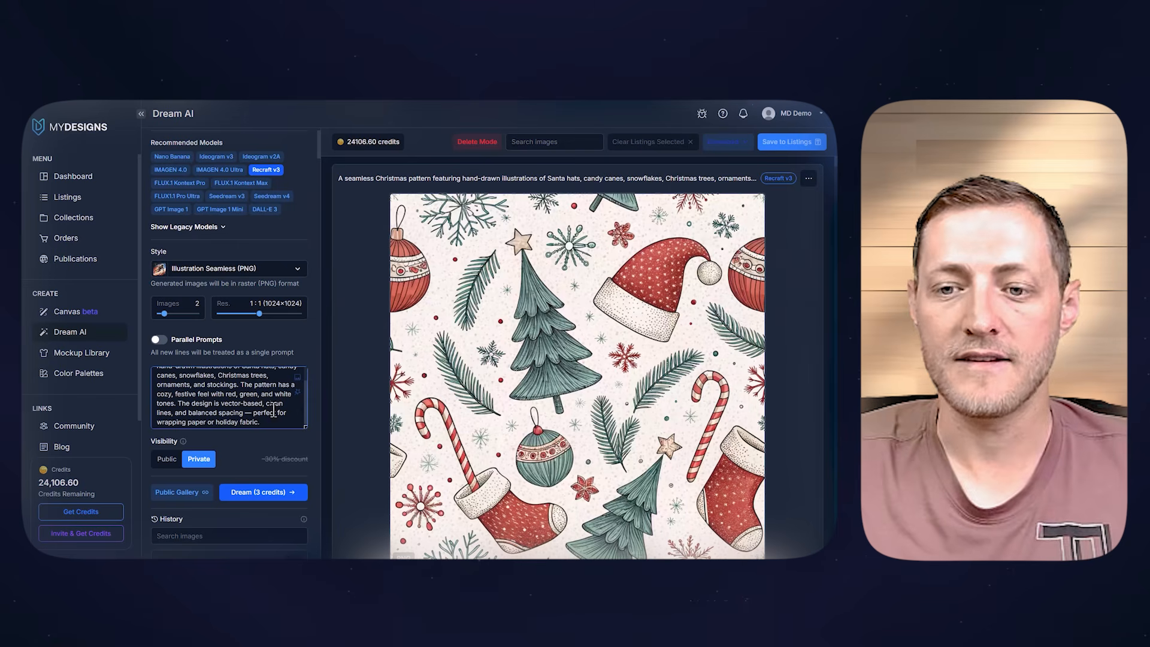
scroll(413, 403, down, 5)
scroll(605, 277, up, 5)
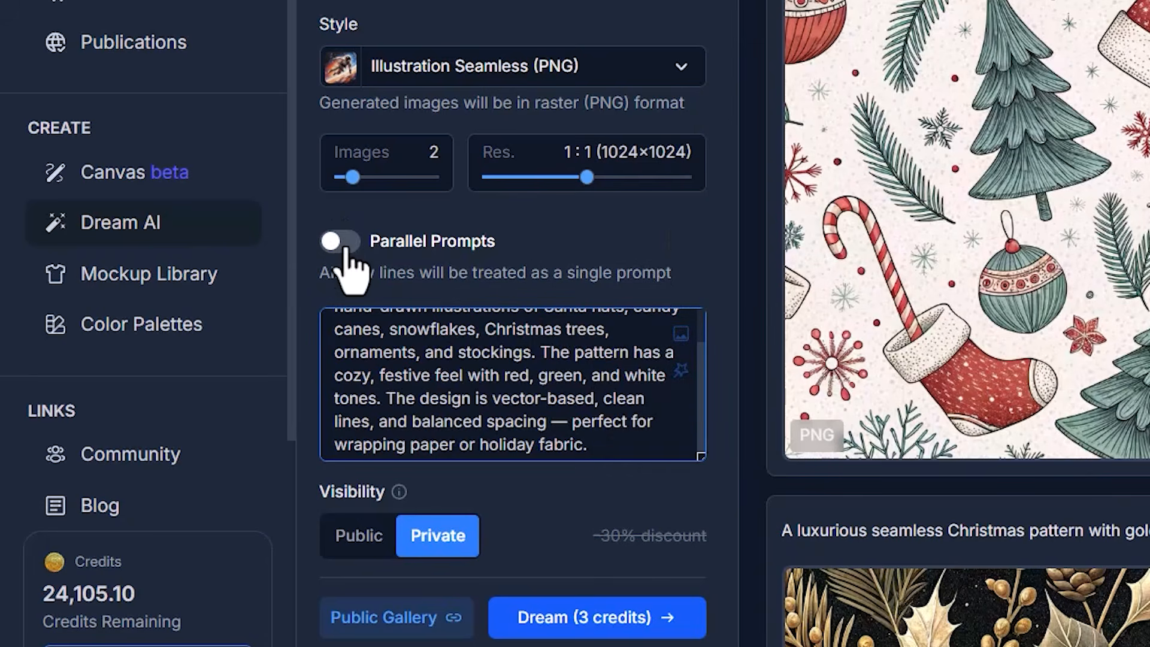
click(332, 240)
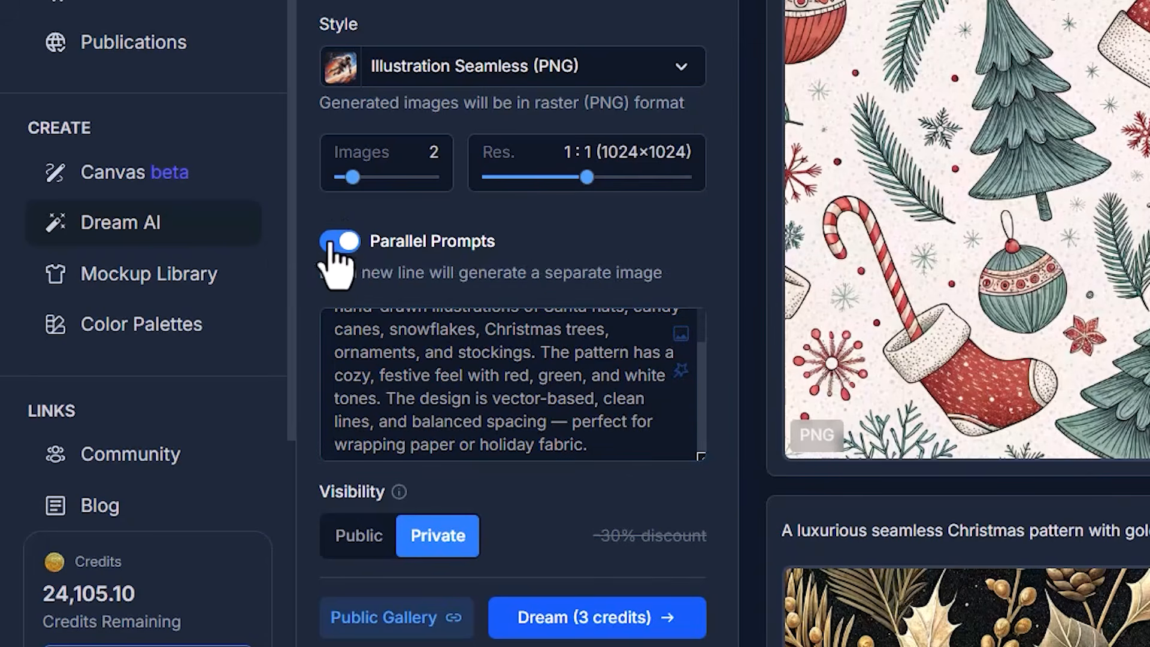
click(681, 373)
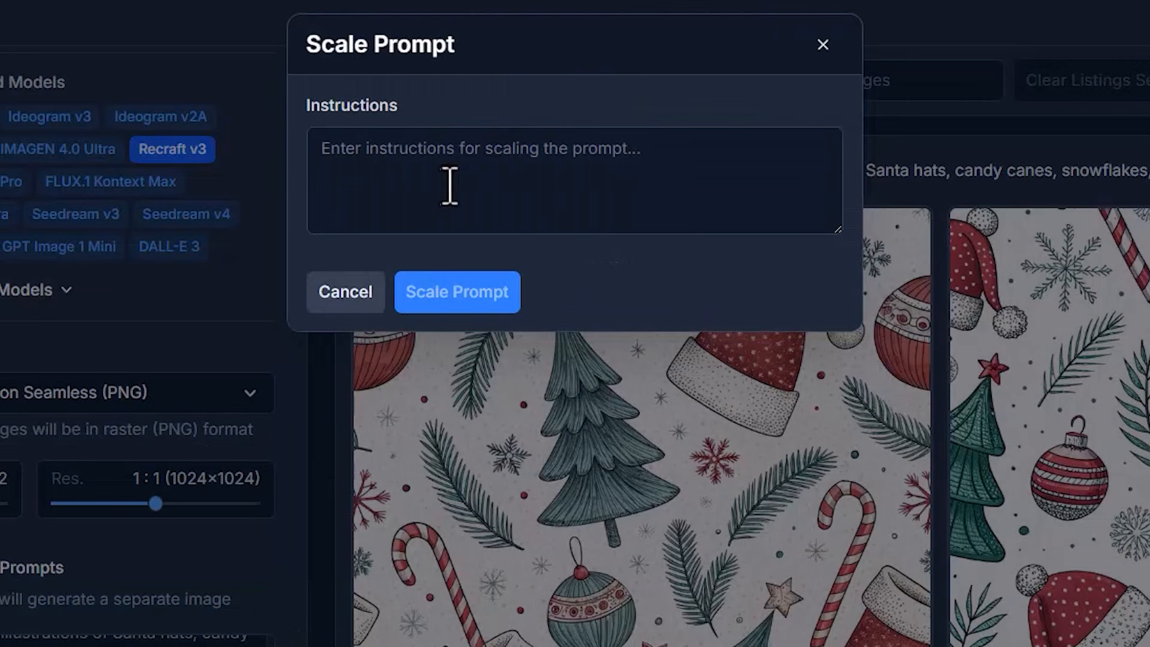
click(449, 185)
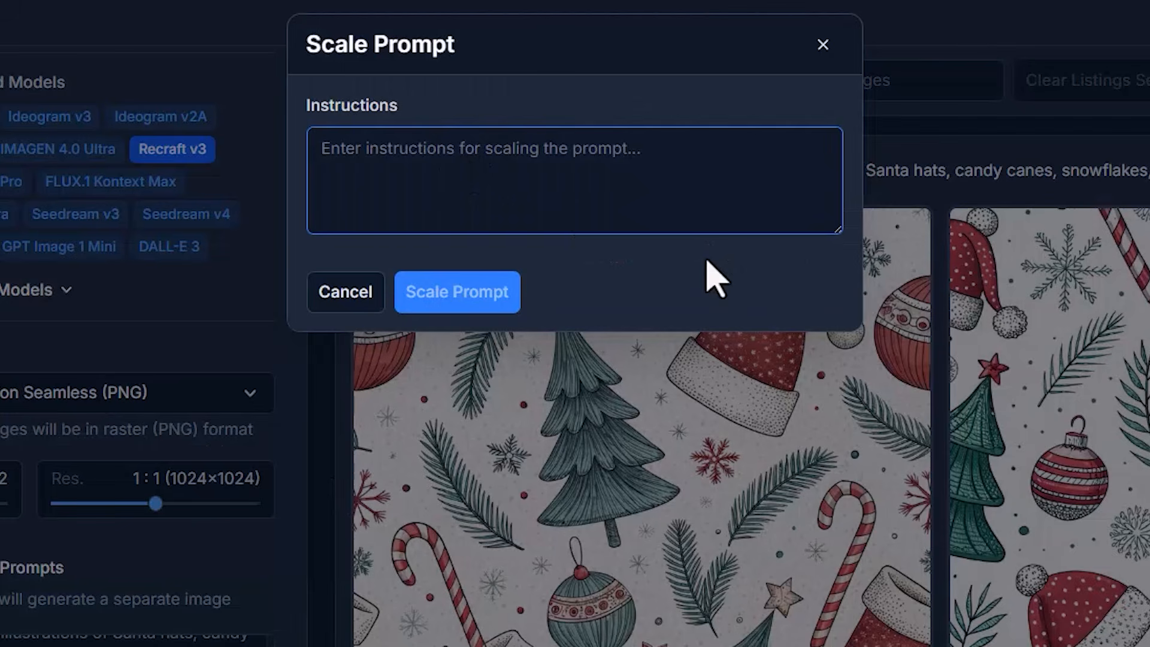
text(Scale this to 5 different christmas ideas)
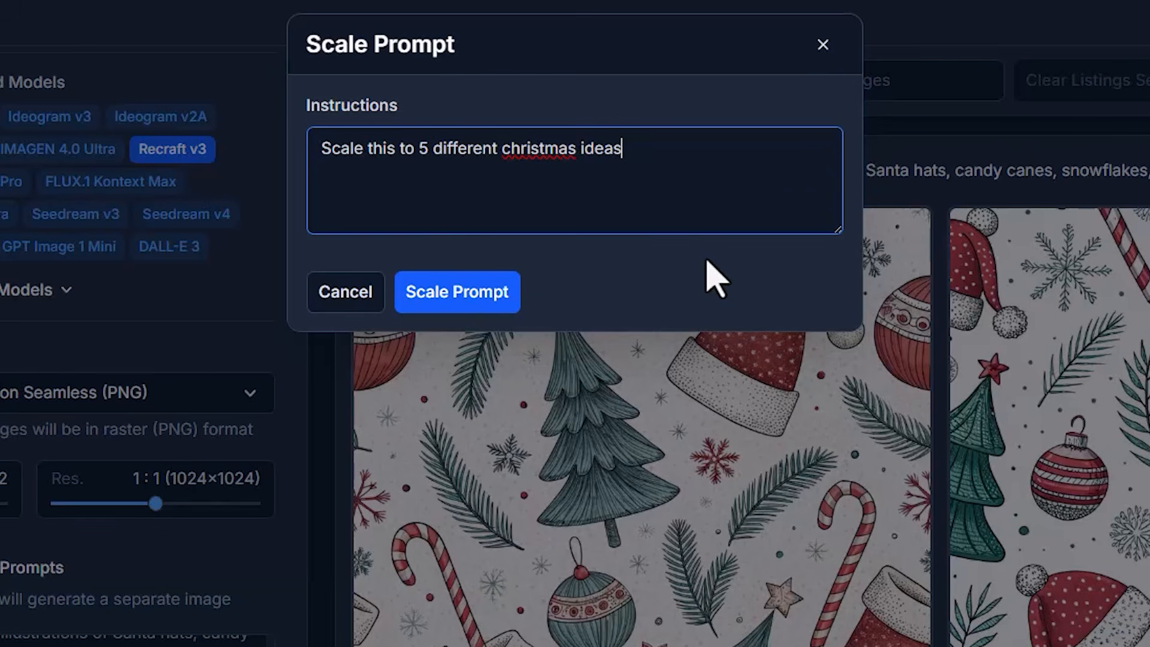
click(440, 303)
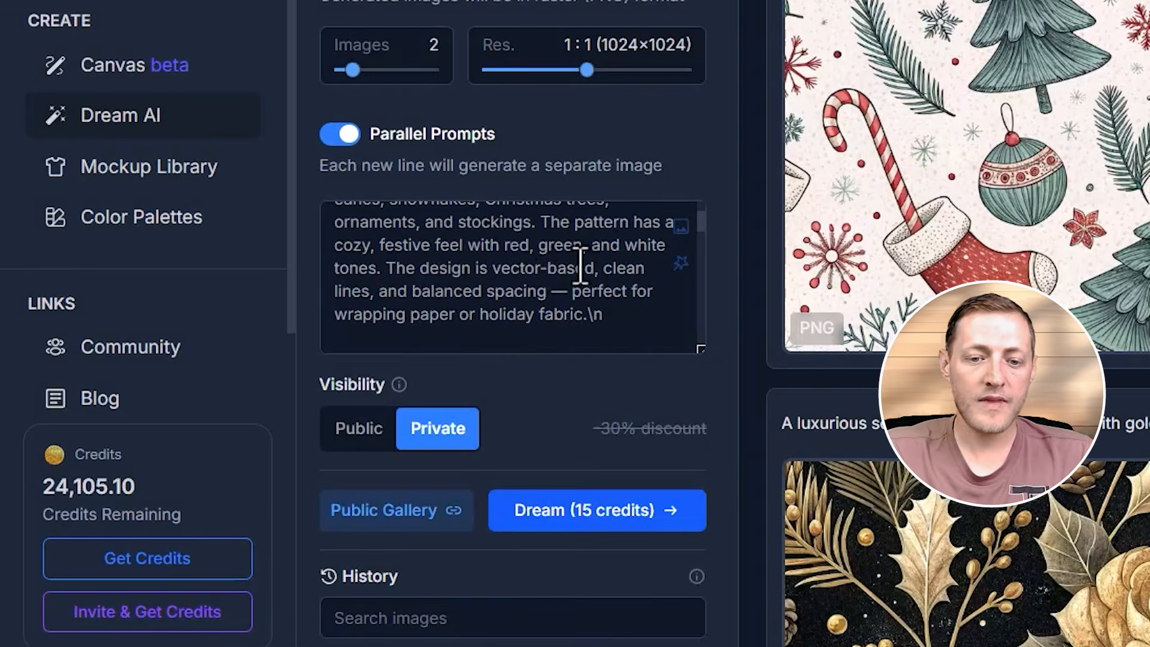
Read through the scaled prompts and check how each one is separated from the next.
scroll(580, 263, down, 10)
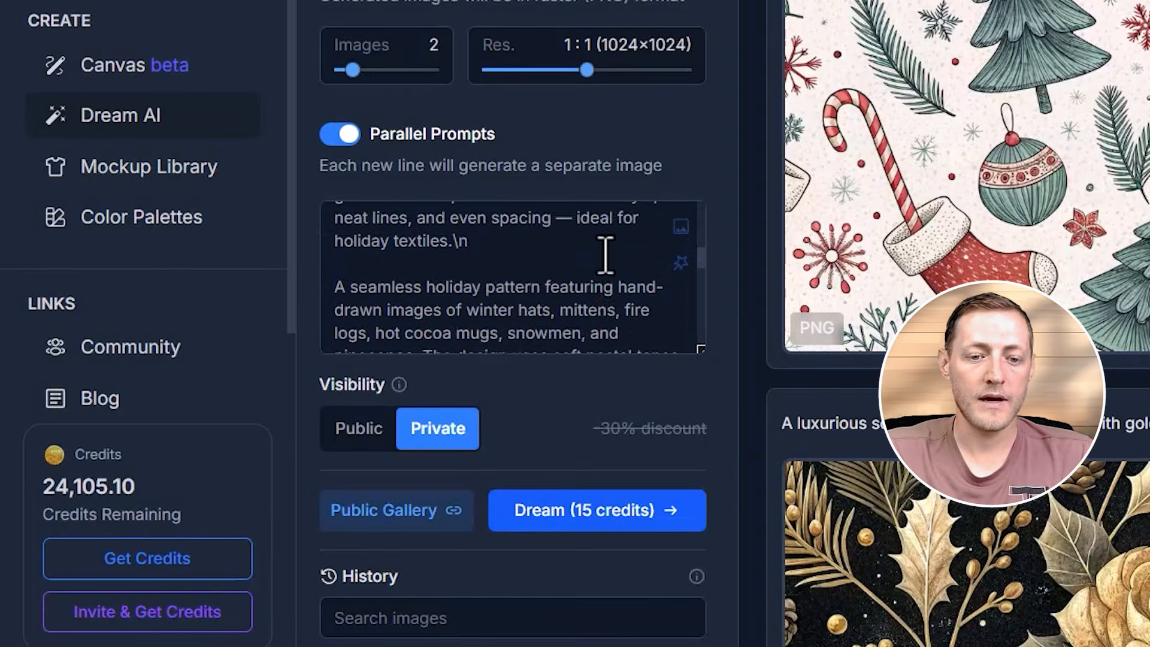
scroll(566, 237, down, 8)
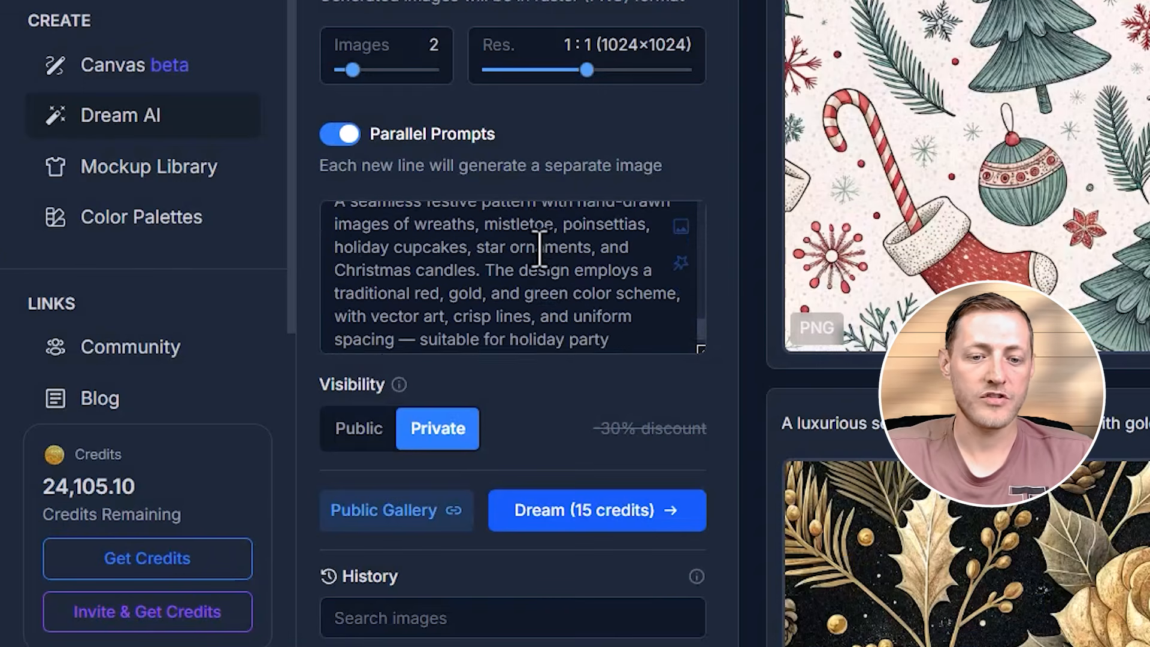
scroll(551, 311, up, 3)
click(623, 241)
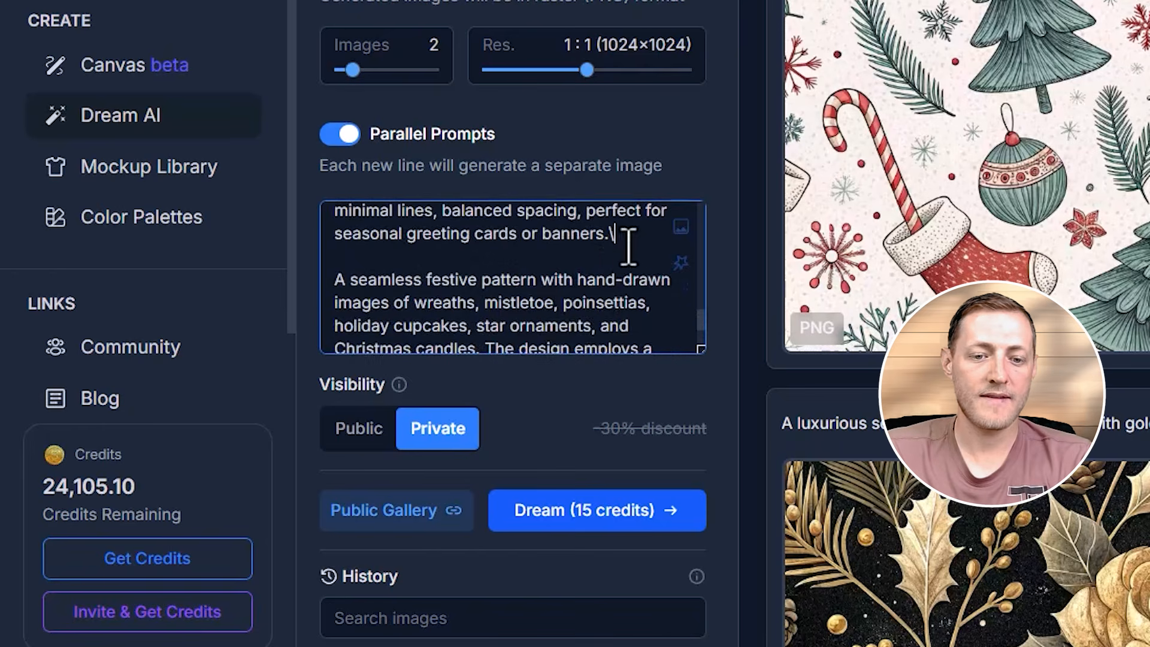
scroll(583, 275, up, 5)
scroll(567, 305, down, 5)
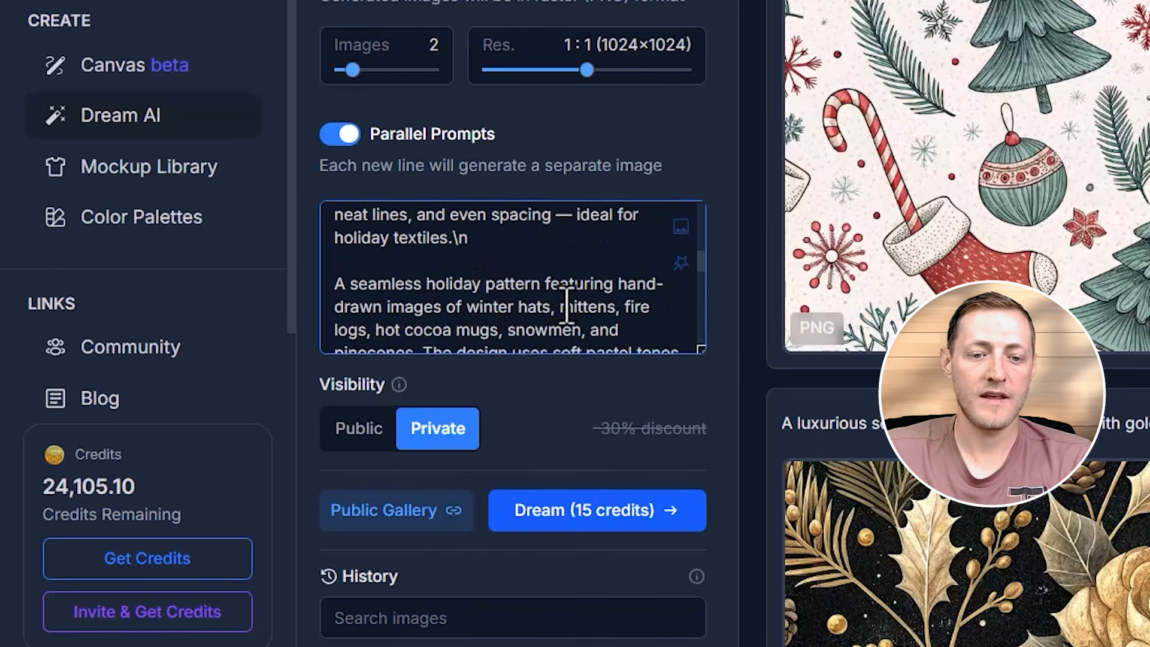
scroll(510, 252, up, 5)
click(693, 345)
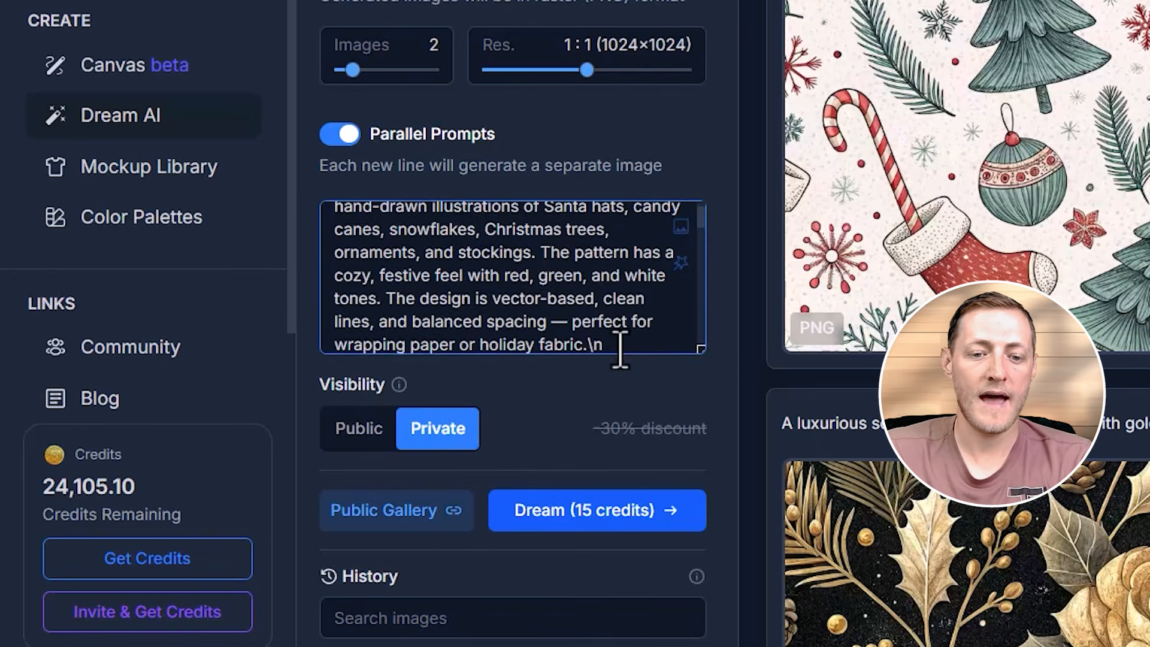
Delete the stray "\n" after the first scaled prompt and generate private images for all the parallel prompts.
key(BackSpace)
key(BackSpace)
scroll(590, 282, up, 2)
scroll(583, 270, down, 6)
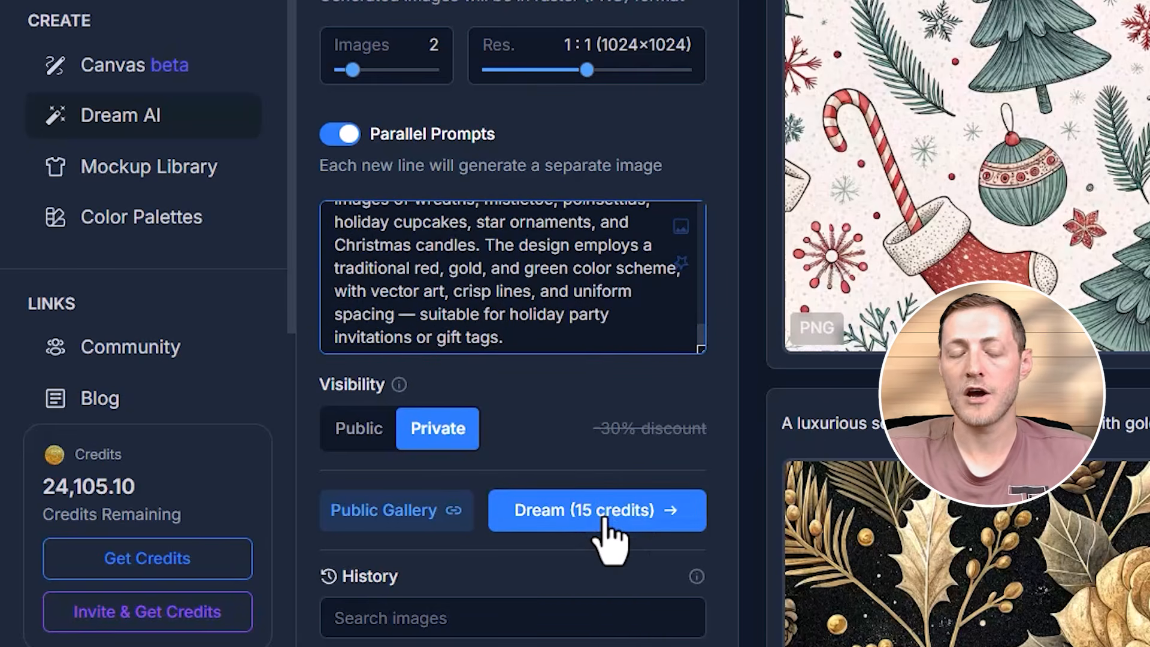
scroll(519, 324, up, 3)
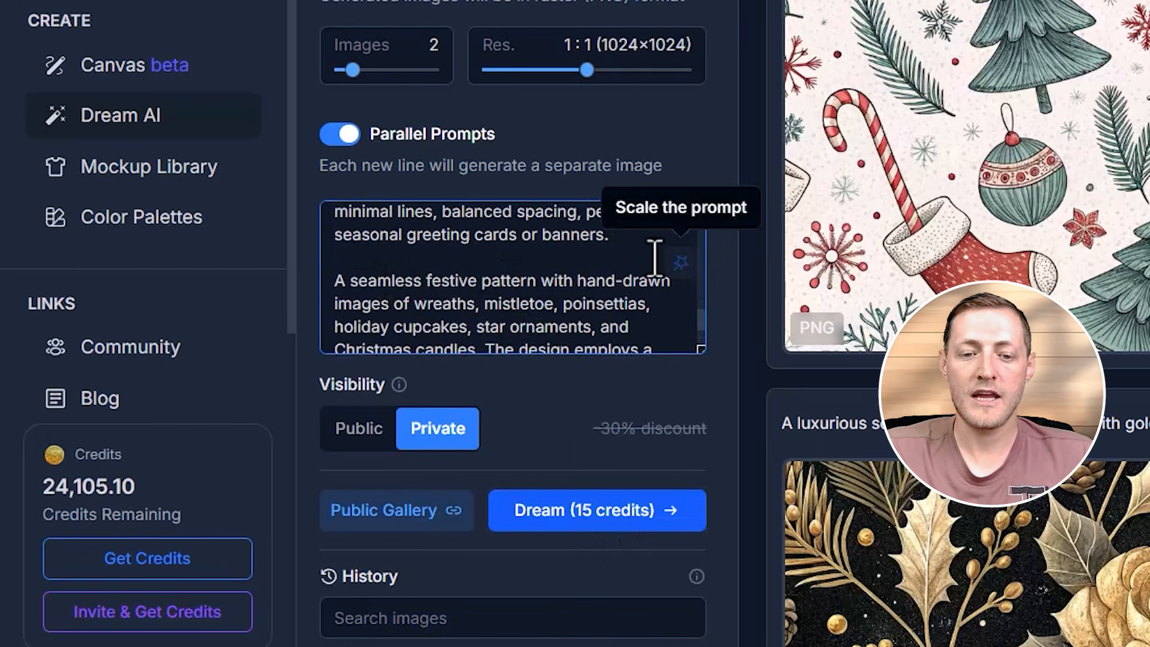
click(371, 262)
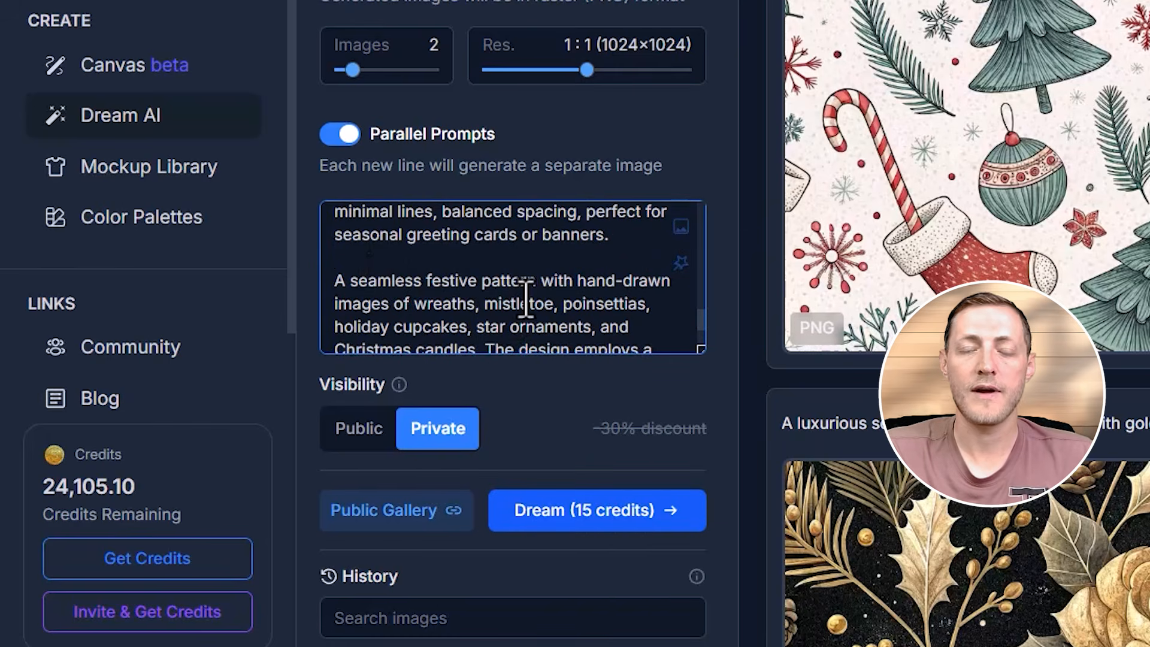
click(601, 518)
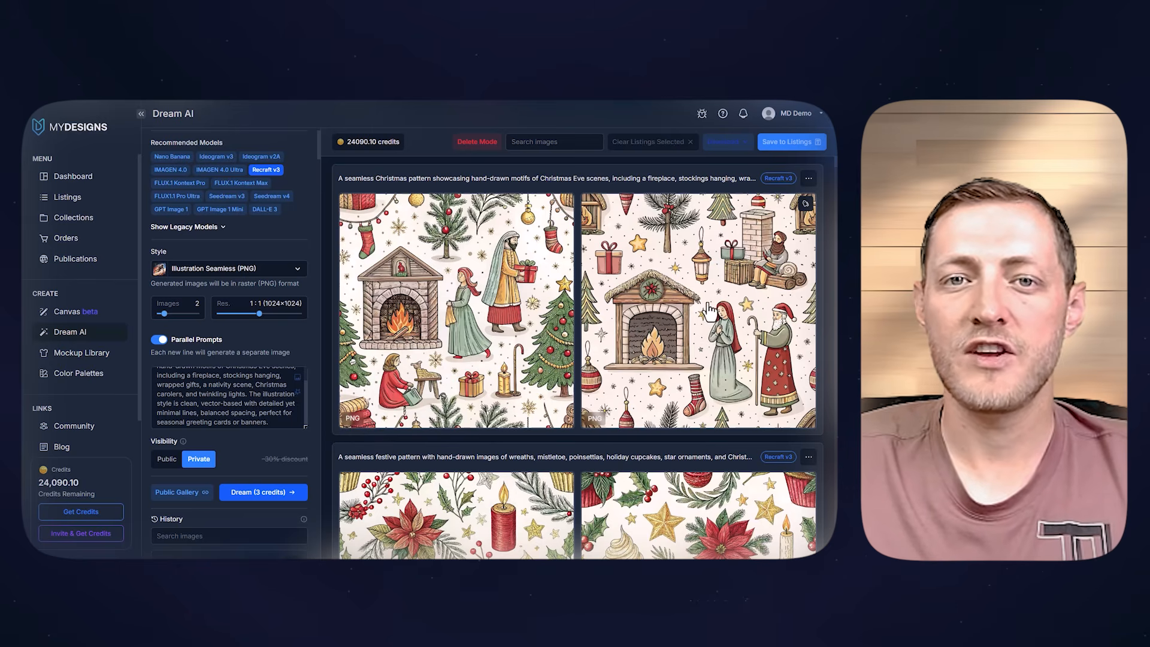
Look through the generated Christmas patterns, comparing the motifs produced for each scaled prompt.
scroll(710, 311, down, 10)
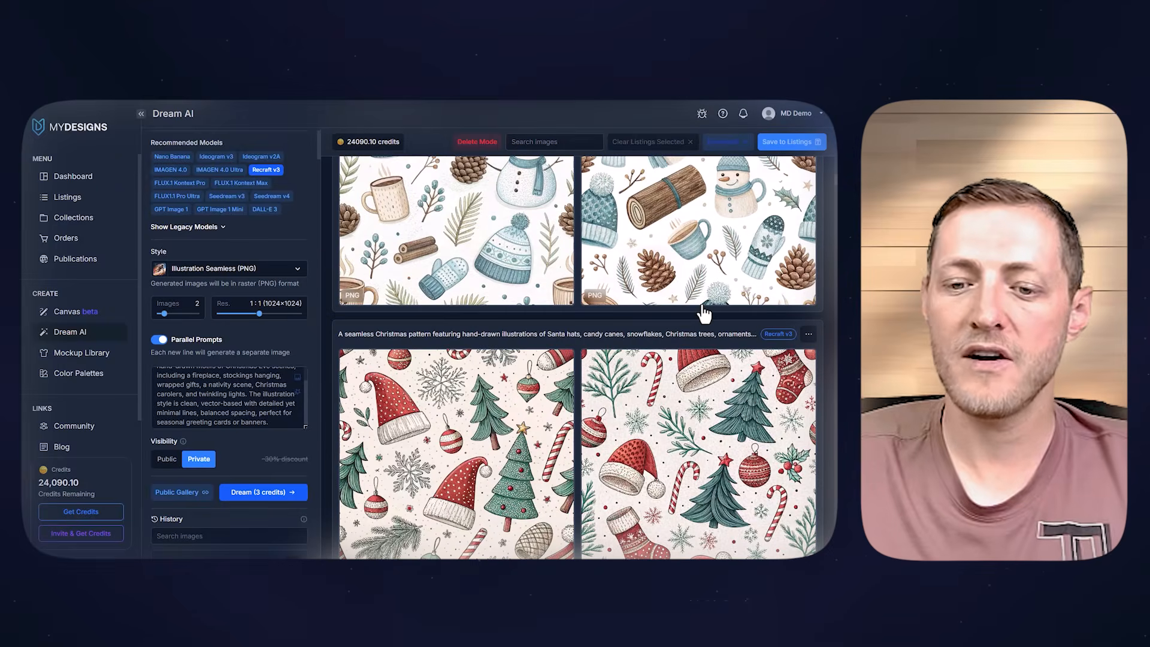
scroll(704, 313, down, 10)
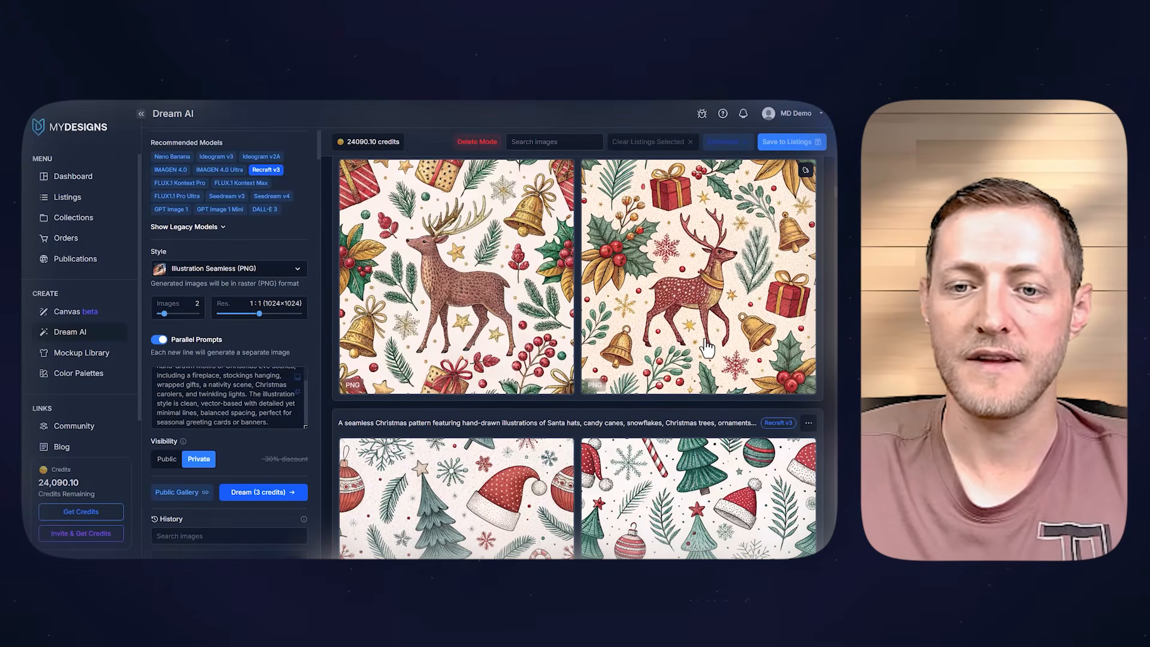
scroll(708, 347, up, 3)
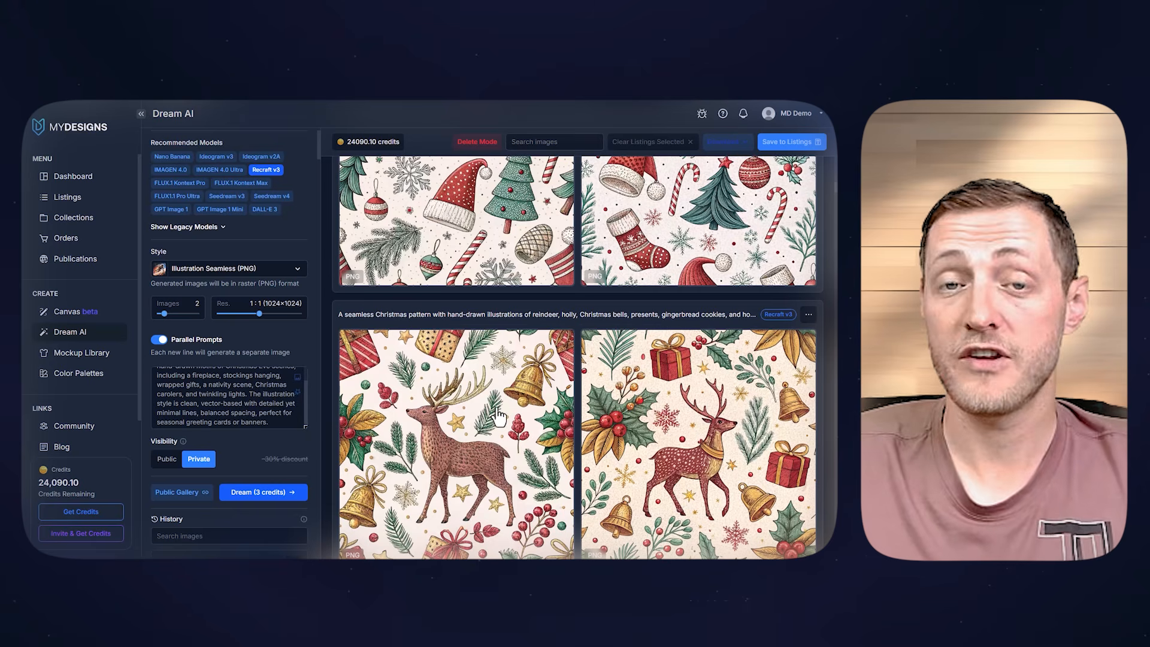
scroll(682, 402, down, 3)
scroll(647, 372, up, 6)
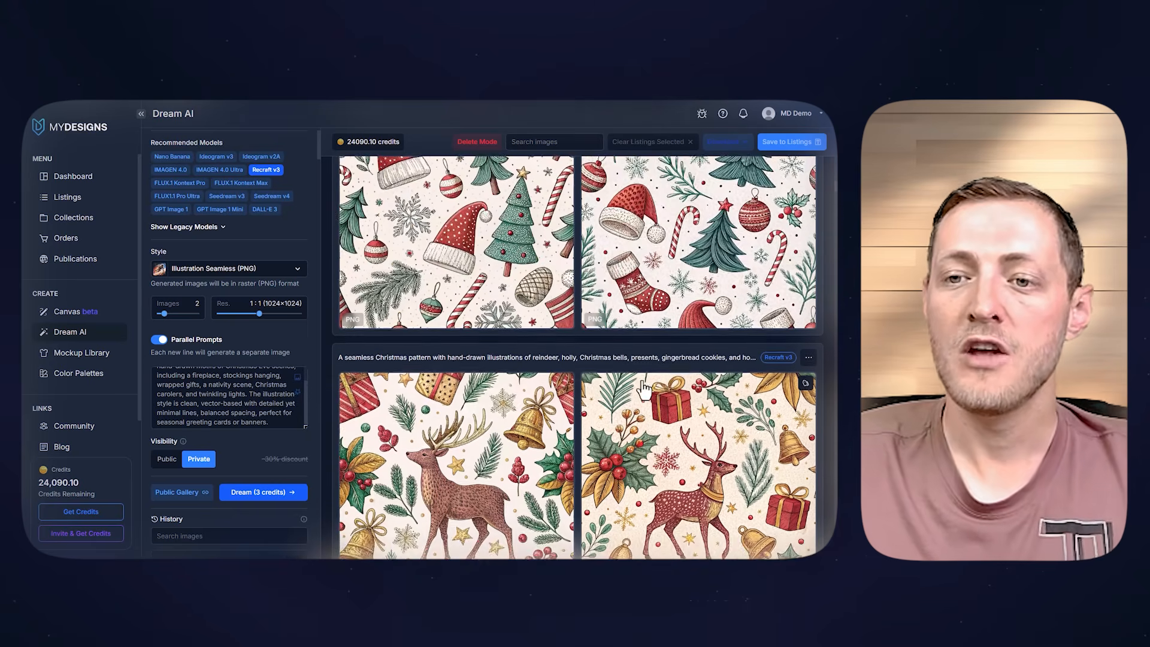
scroll(639, 356, up, 10)
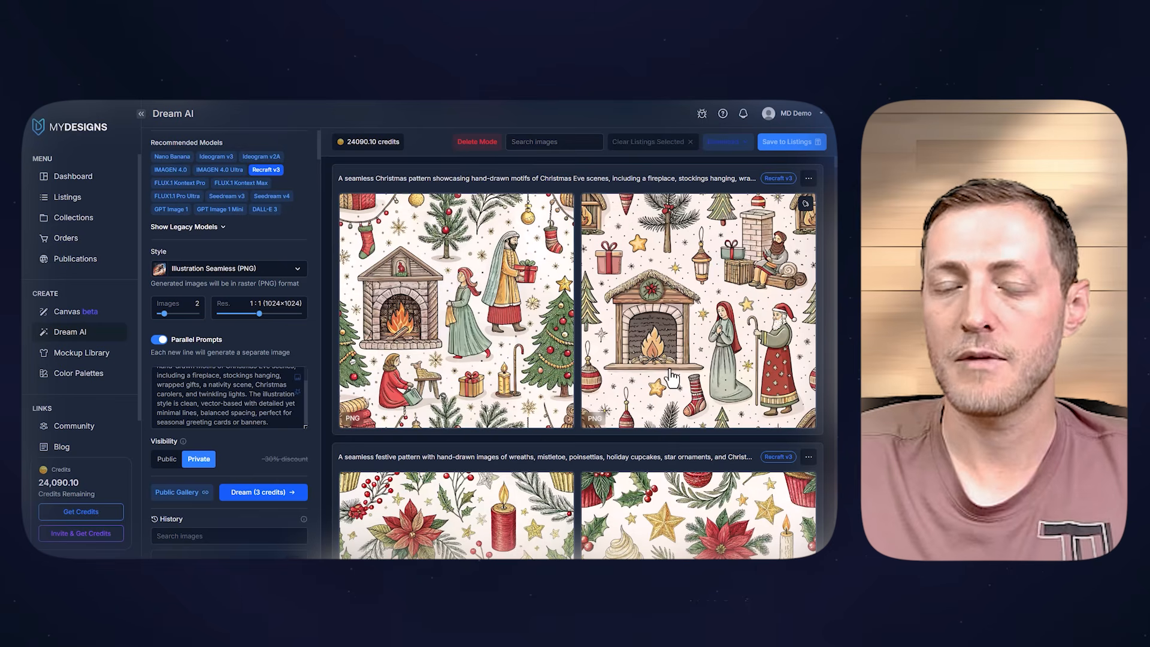
Select the poinsettia and cupcake pattern and the snowman and winter hat pattern, and open the options for saving images to listings.
scroll(577, 404, down, 2)
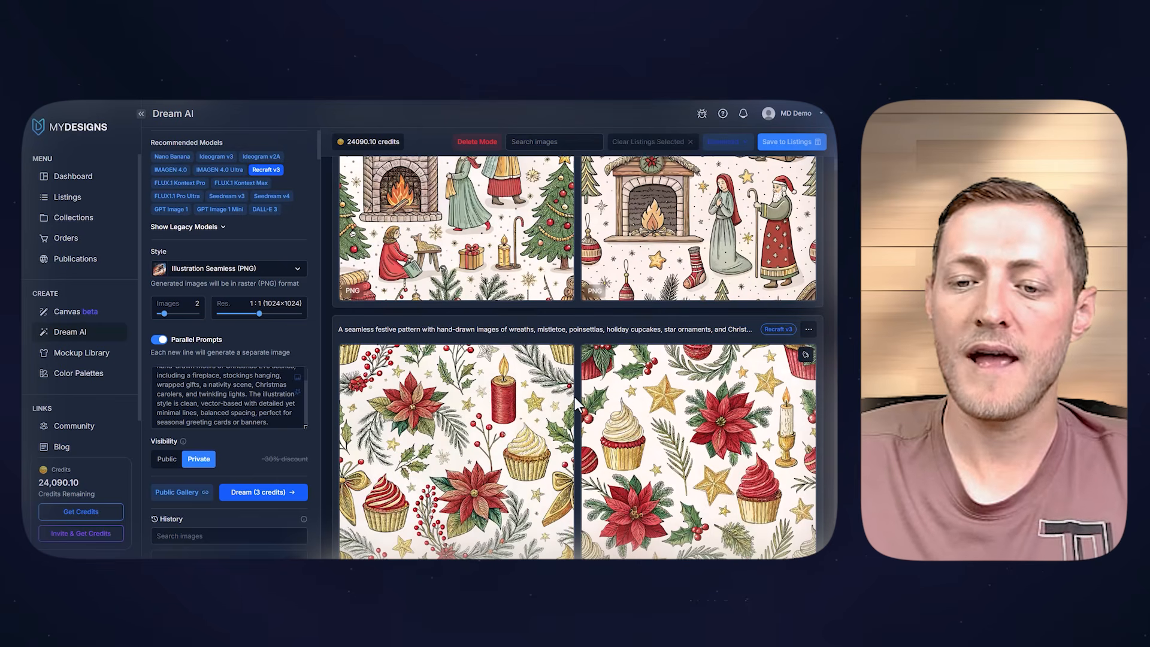
click(483, 408)
scroll(468, 458, down, 7)
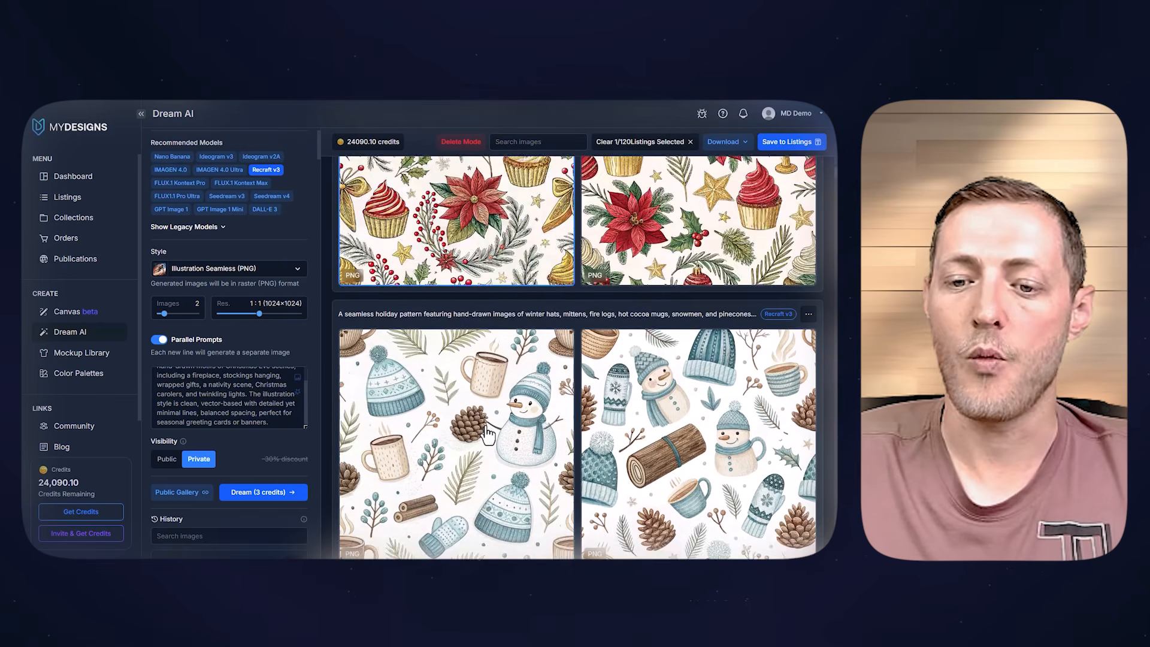
click(482, 374)
scroll(635, 263, up, 5)
click(999, 110)
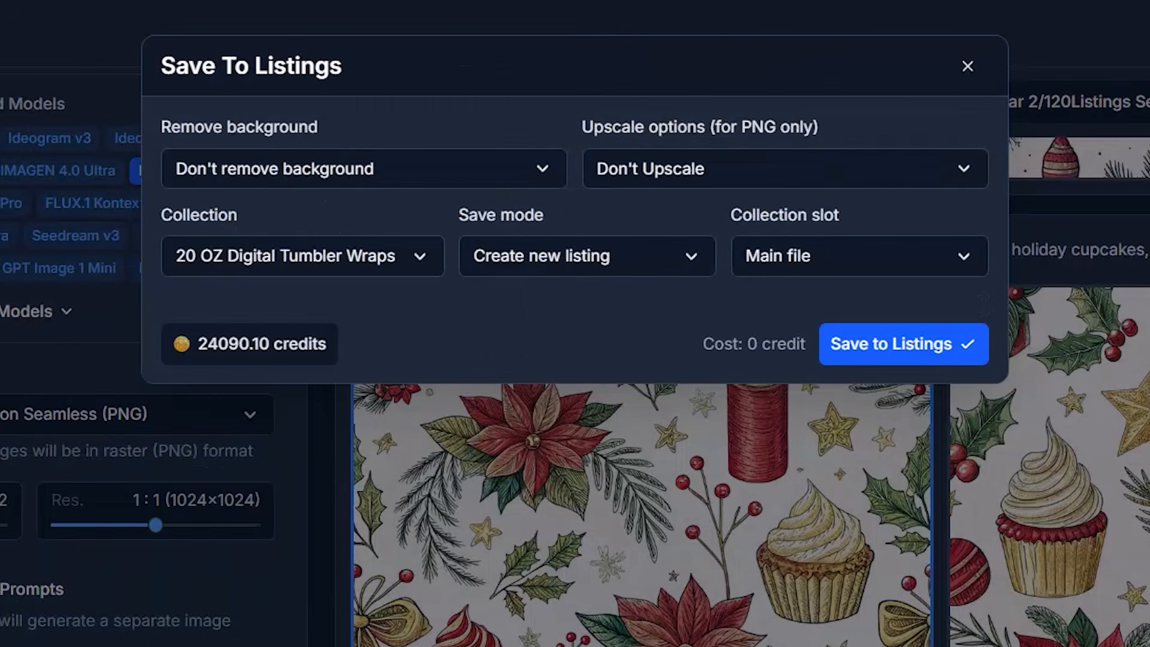
Set upscaling to MD 1 and save the selected patterns as new listings in the 20 OZ Digital Tumbler Wraps collection.
click(674, 179)
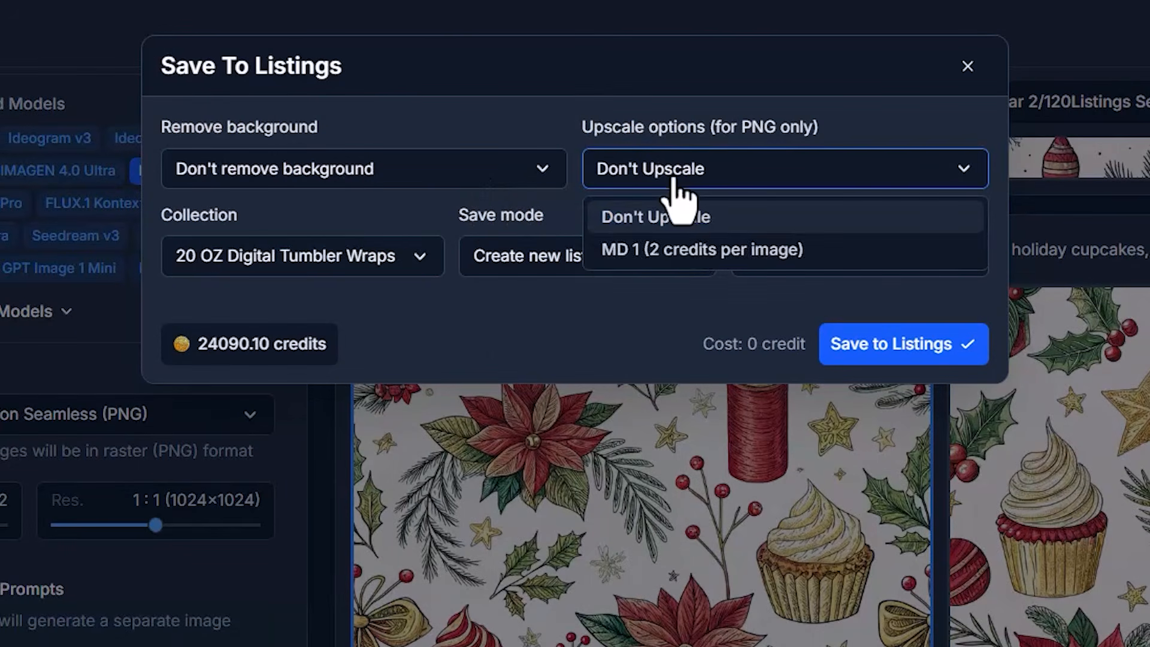
click(651, 127)
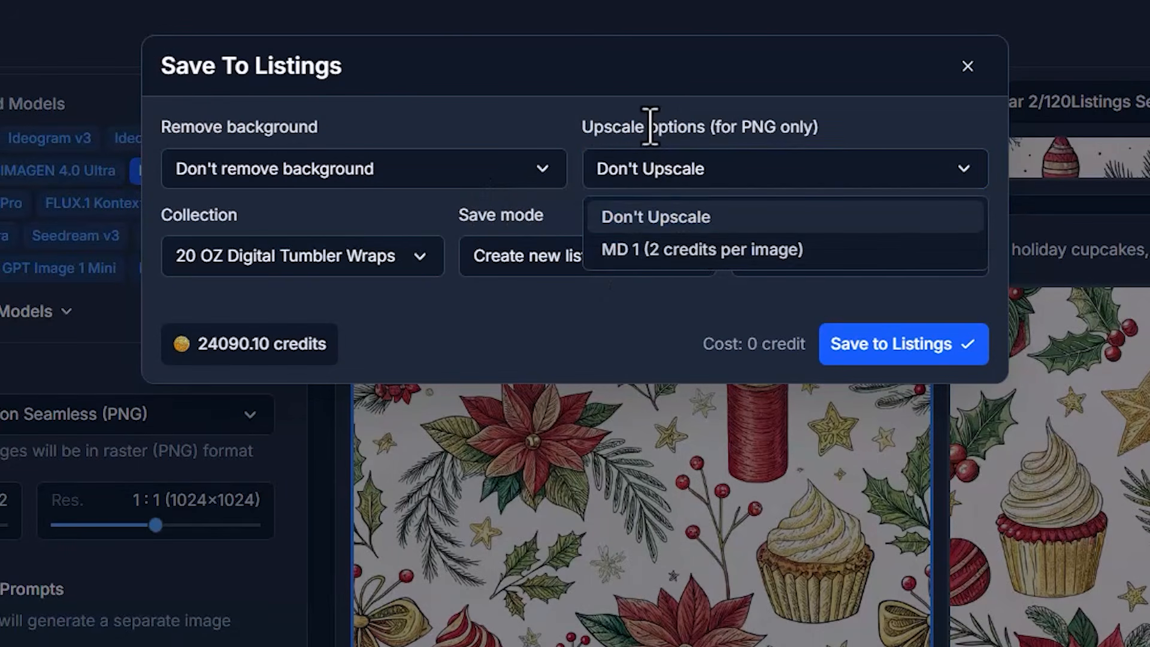
drag(584, 127, 779, 126)
click(860, 126)
click(677, 179)
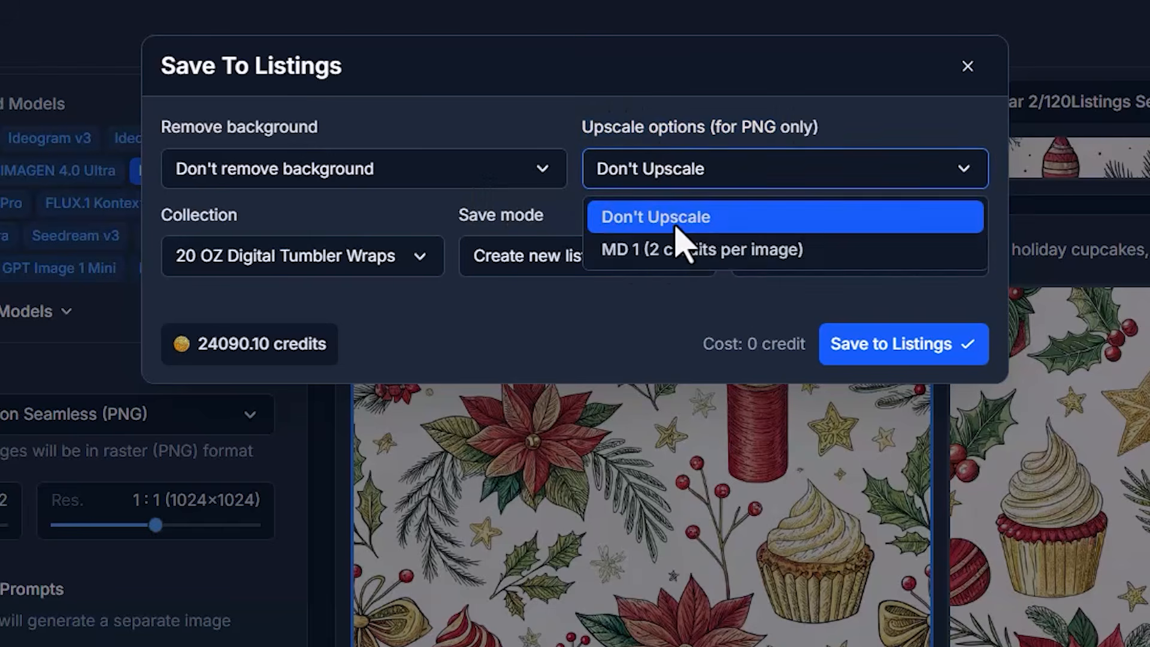
click(659, 257)
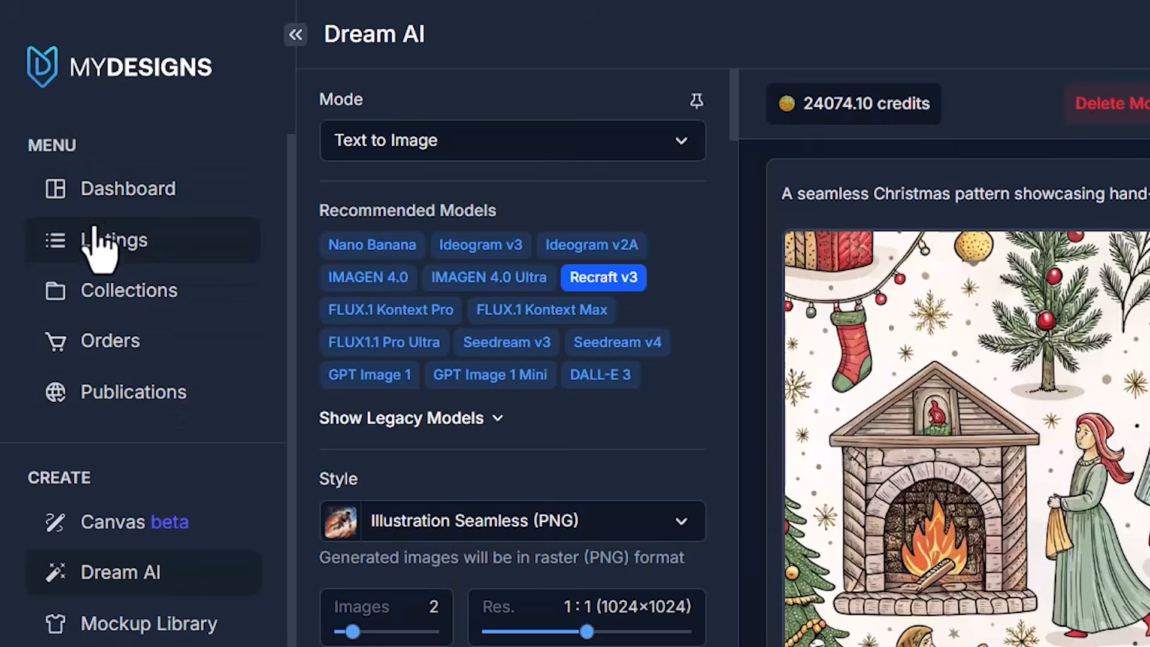
Open the listings of the 20 OZ Digital Tumbler Wraps collection and look through the saved pattern designs.
click(94, 230)
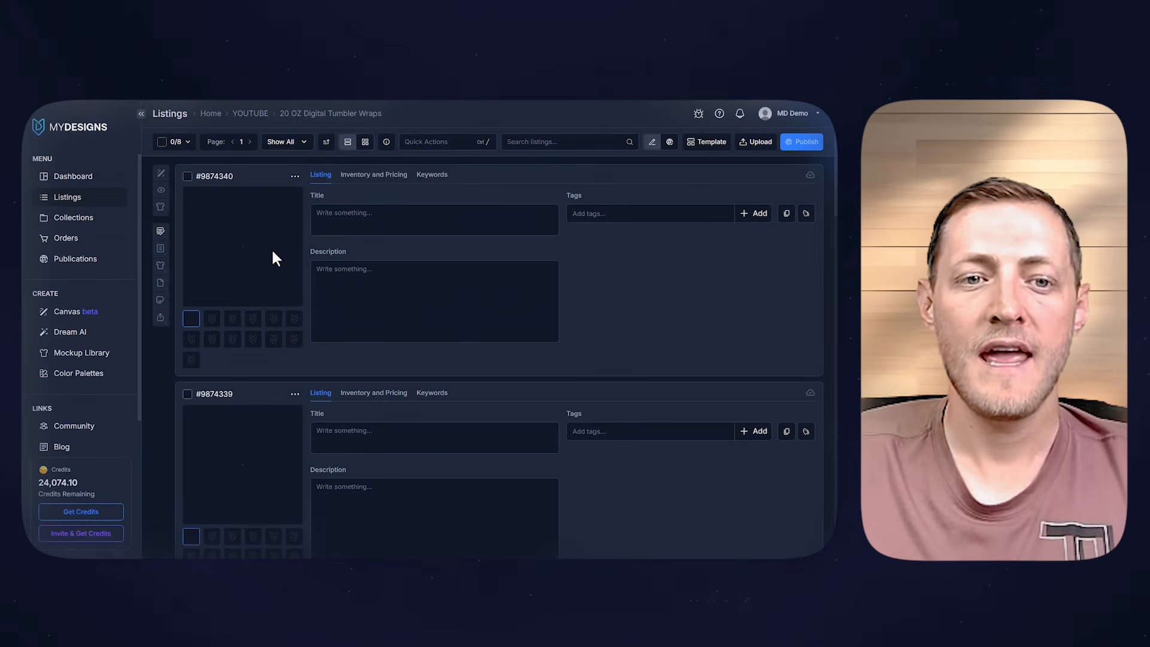
scroll(261, 239, down, 10)
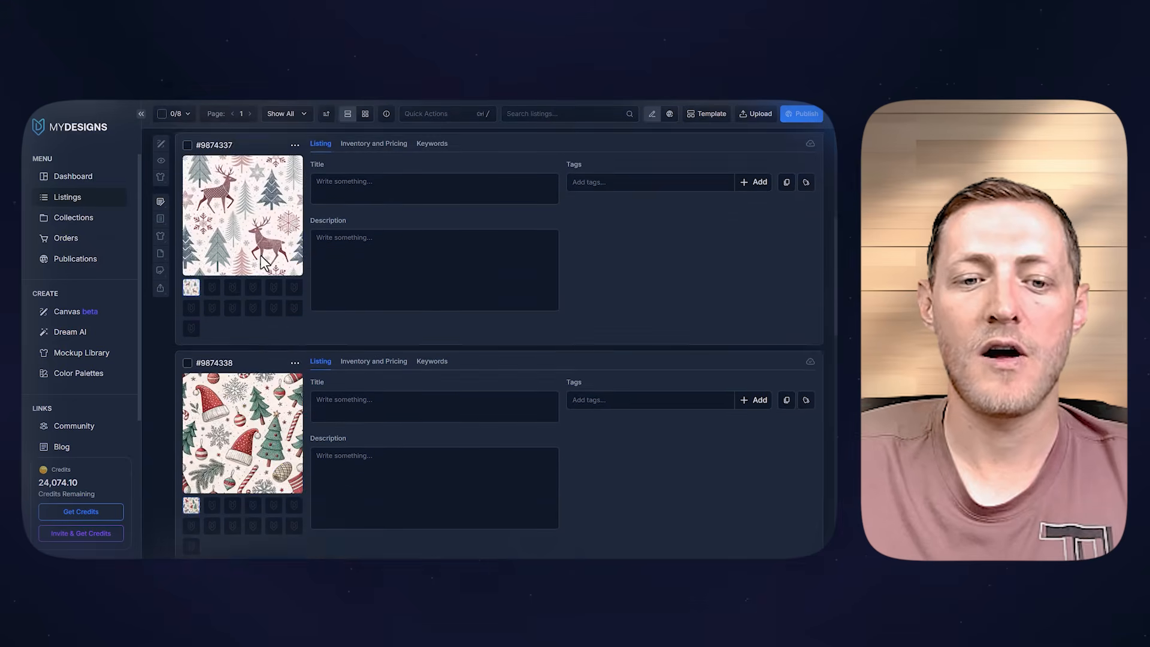
scroll(268, 283, down, 12)
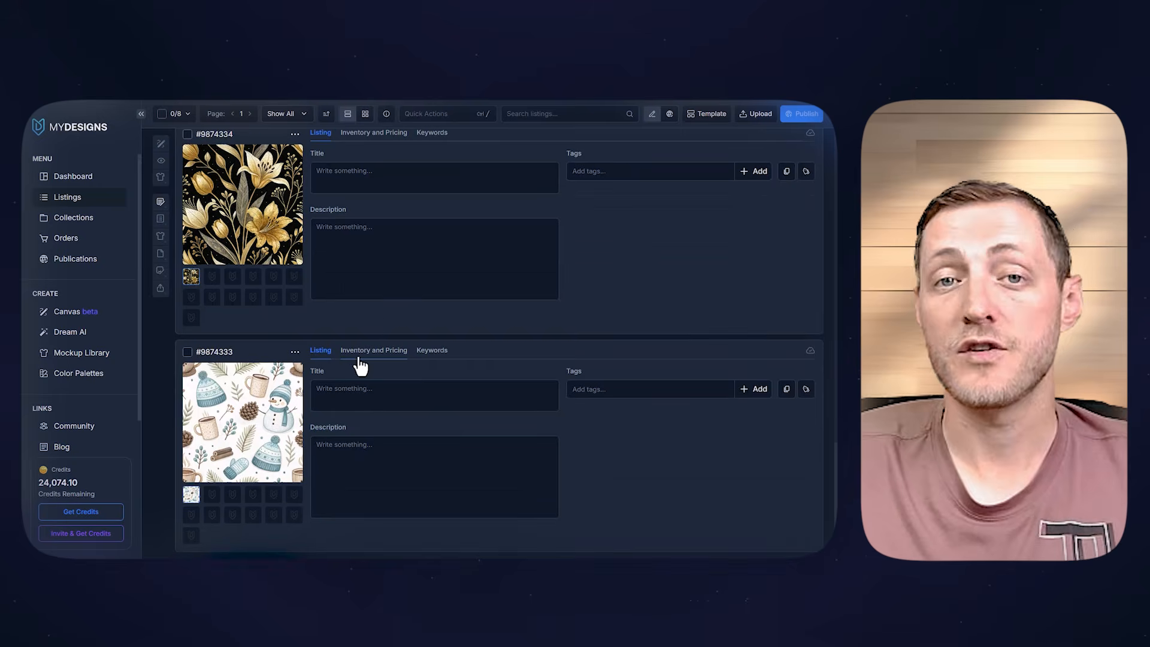
scroll(372, 321, up, 20)
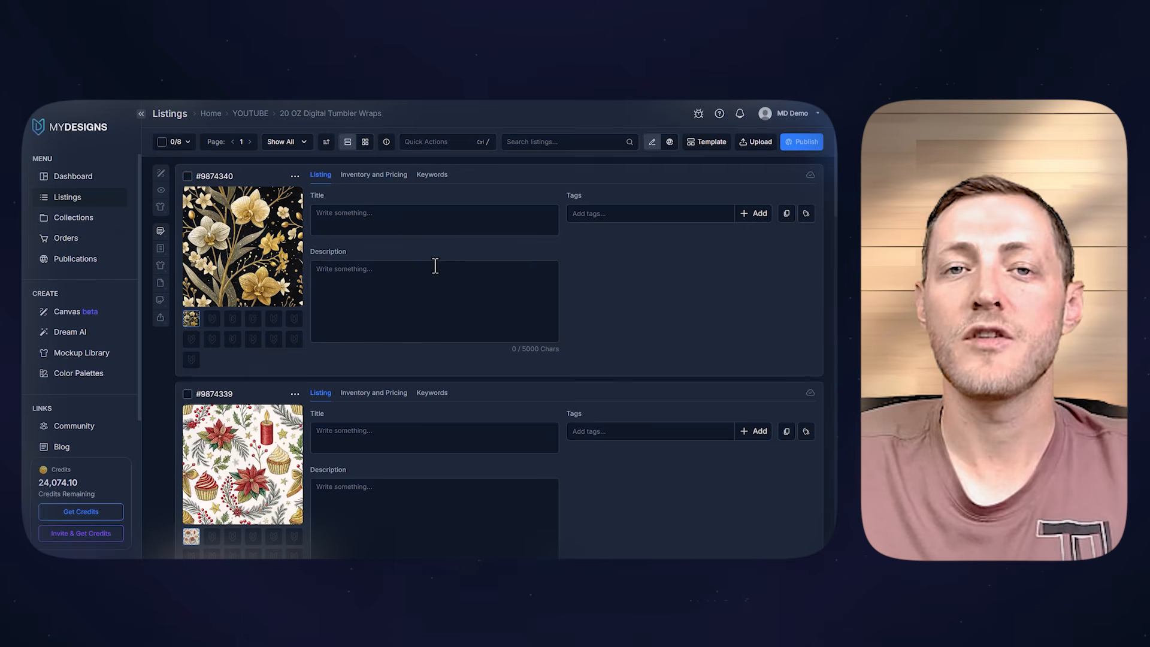
click(381, 218)
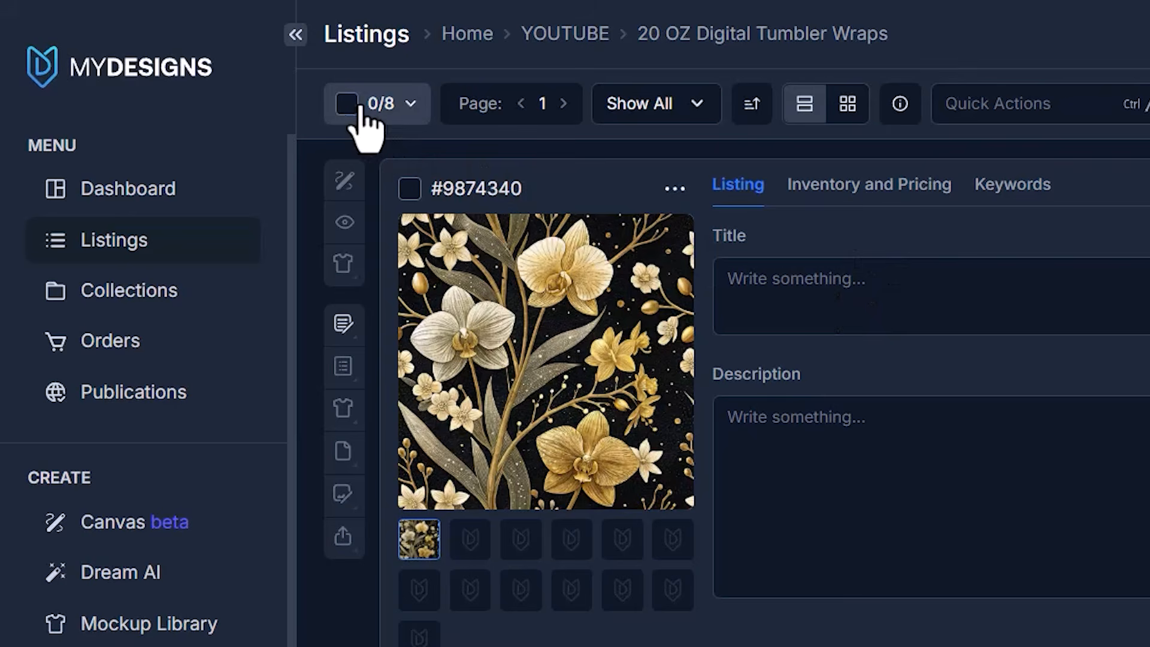
Select all listings in the collection, collapse the navigation menu and open the listings in the Canvas editor.
click(163, 143)
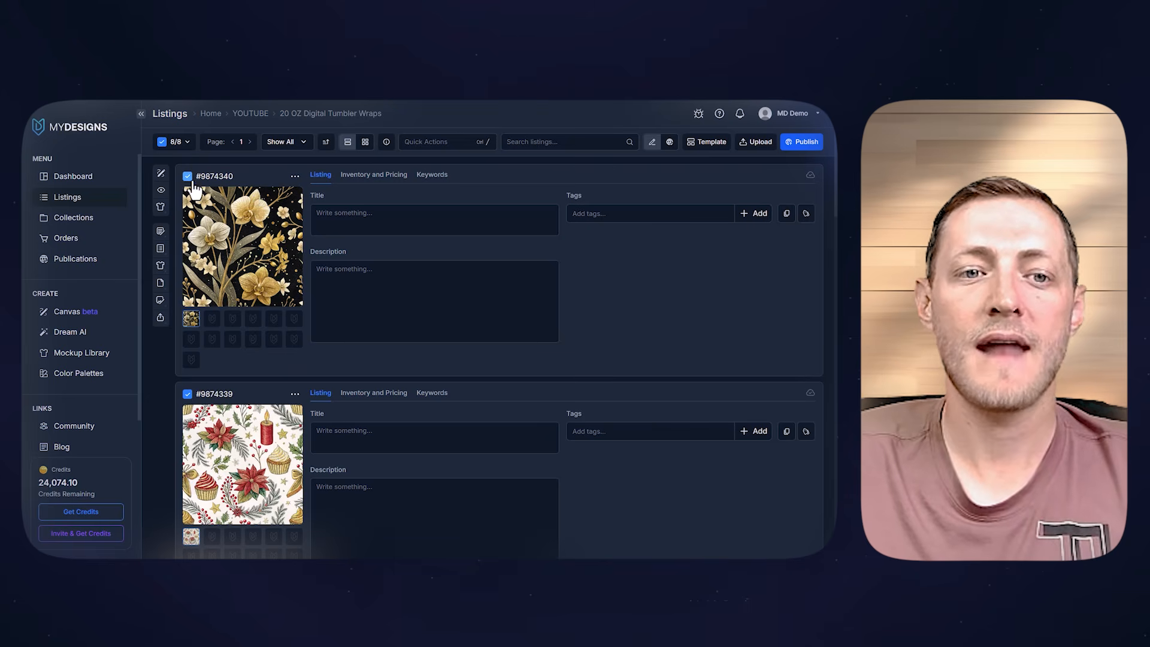
click(140, 114)
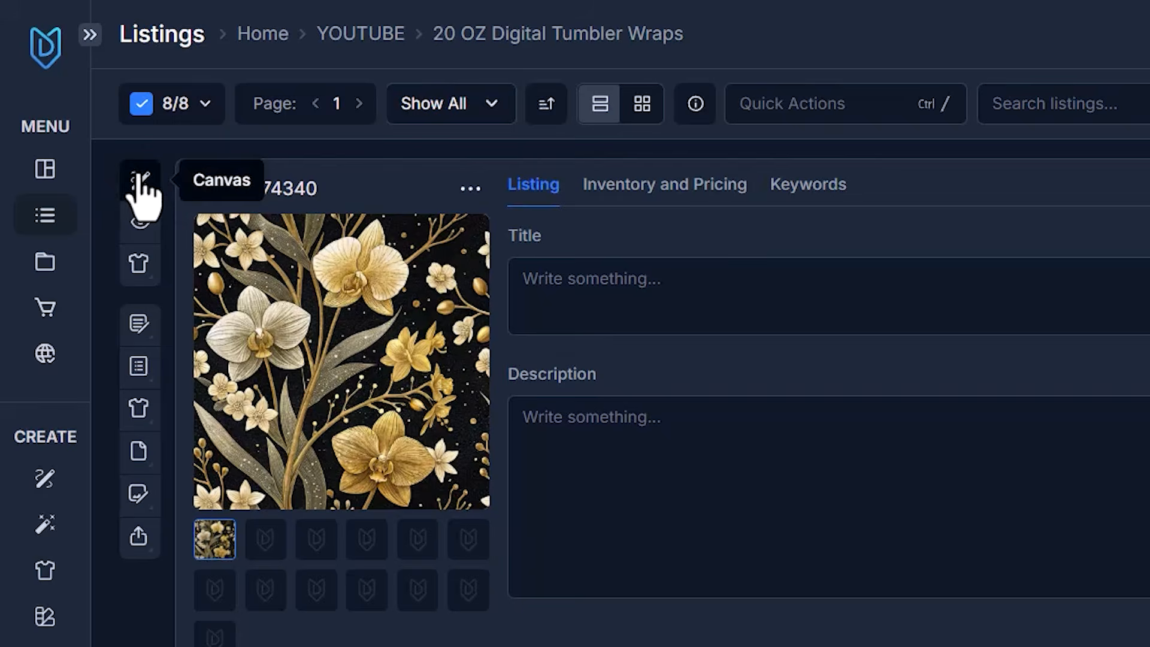
click(138, 178)
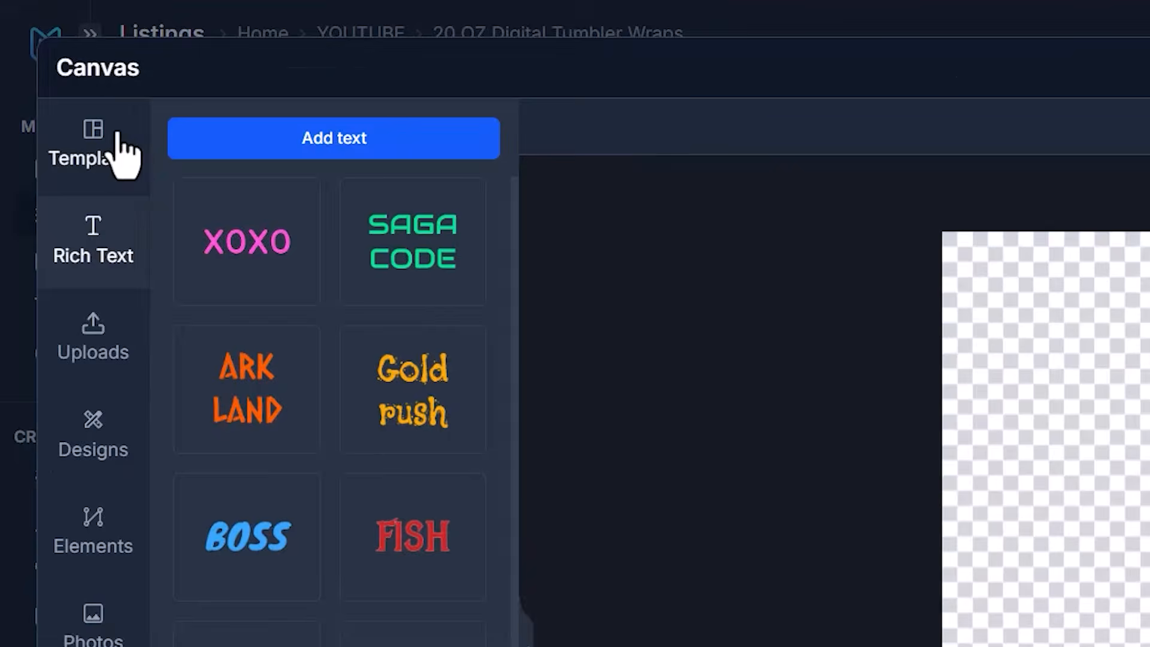
Create a custom canvas template 2790 px wide and 2460 px high for the listings.
click(70, 154)
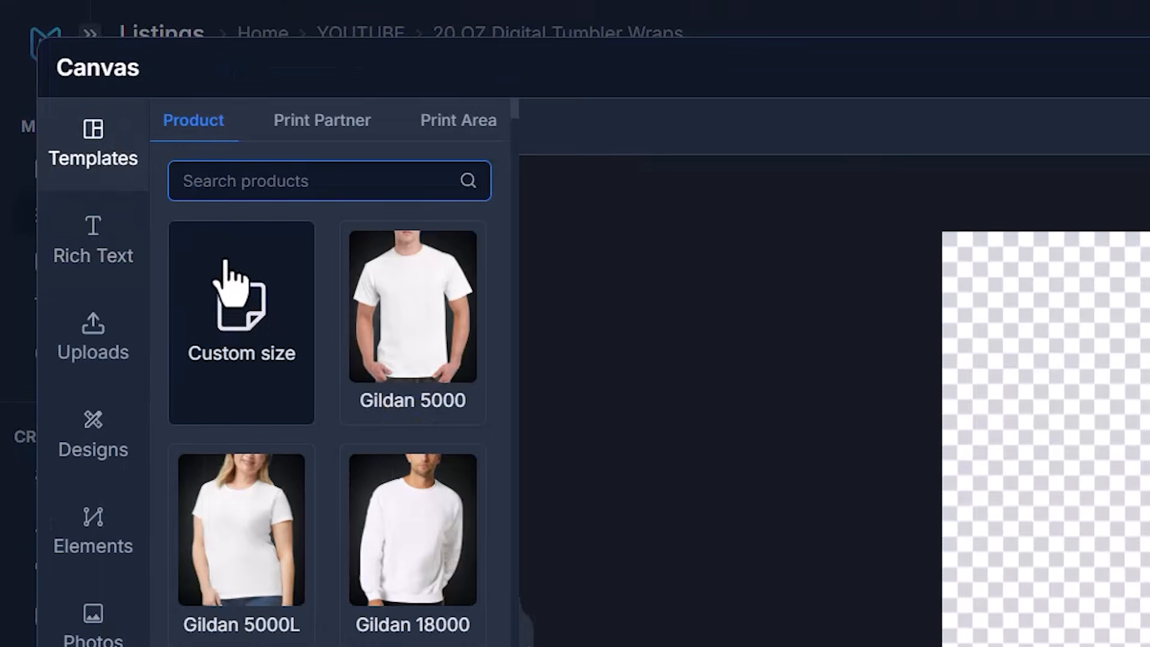
click(246, 308)
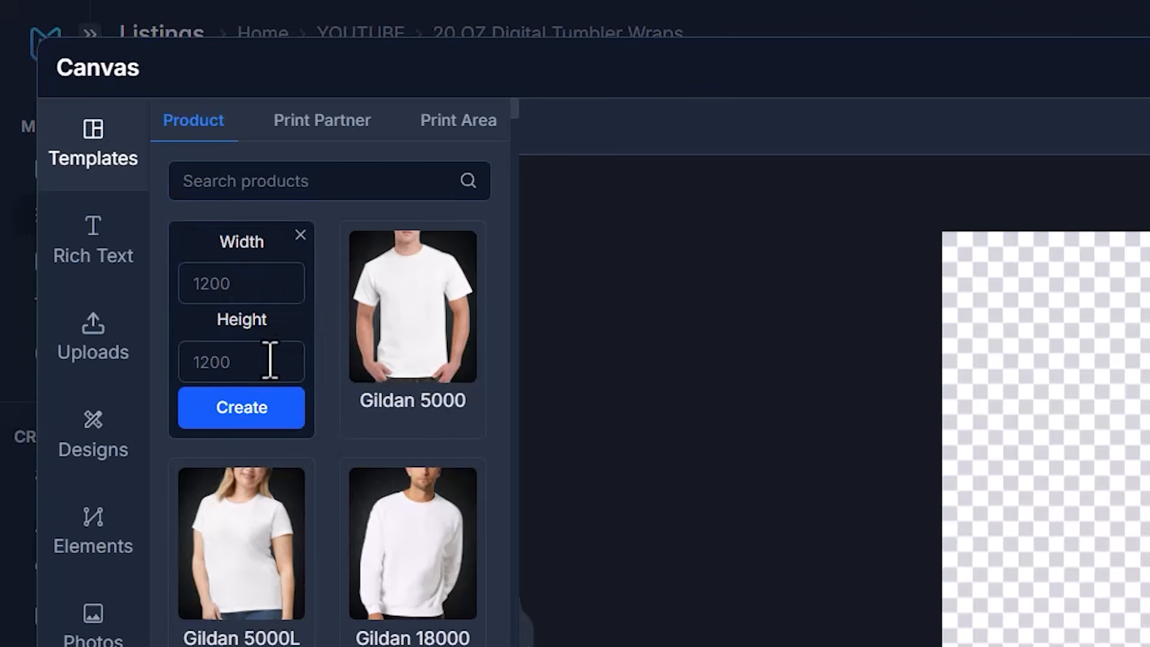
click(256, 282)
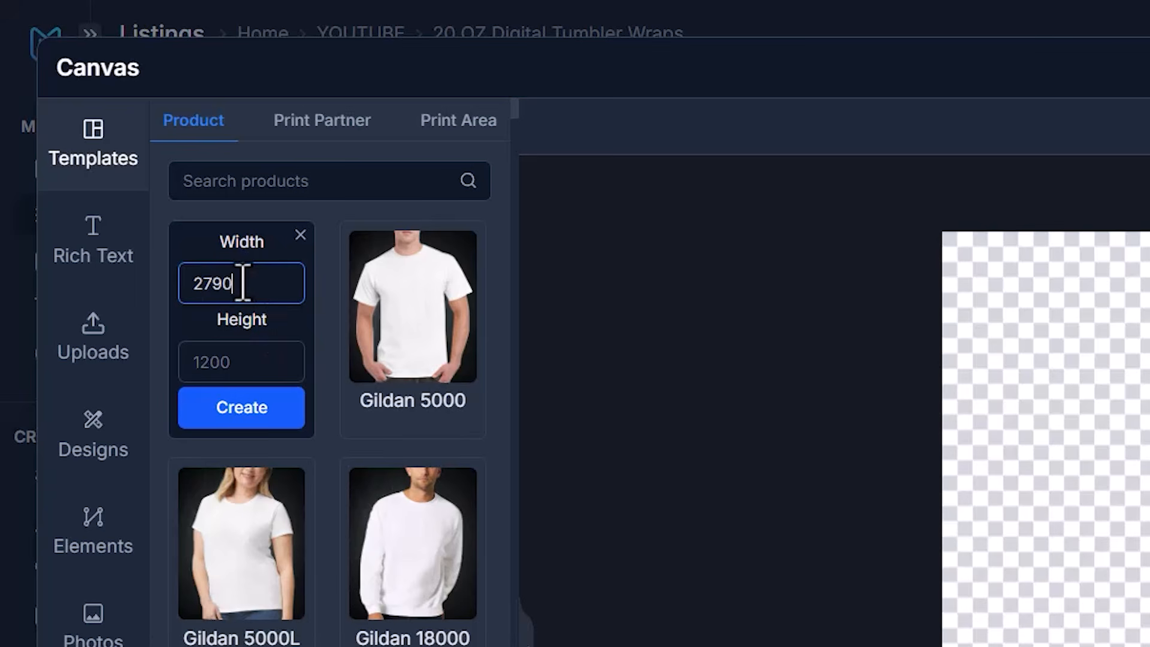
key(Tab)
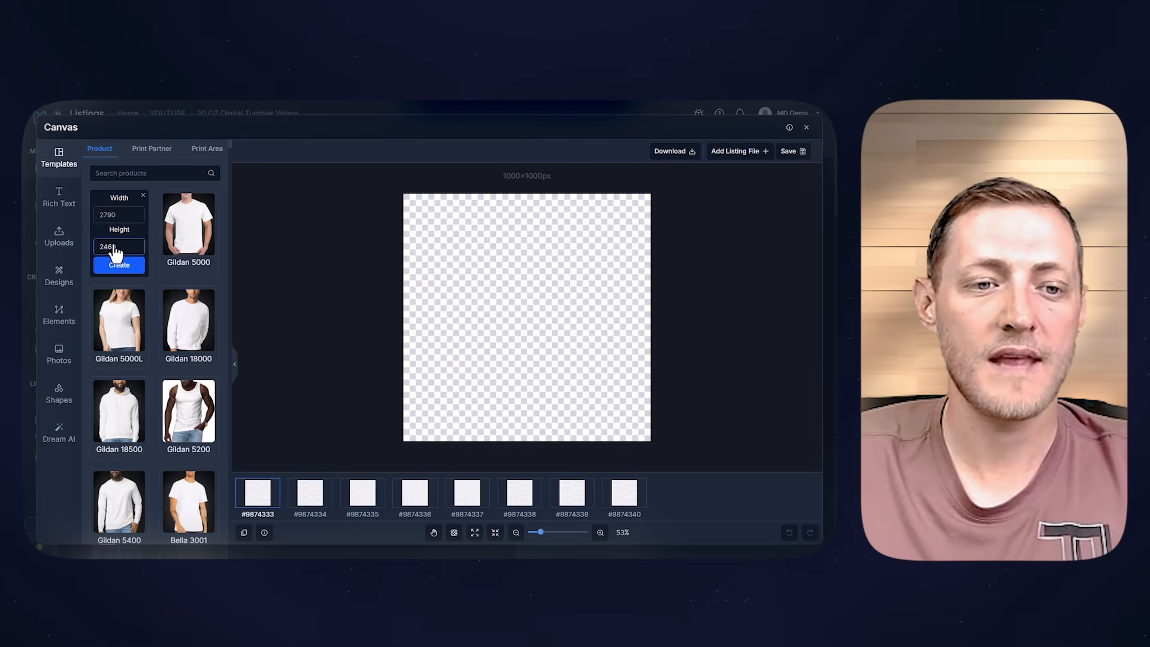
click(111, 265)
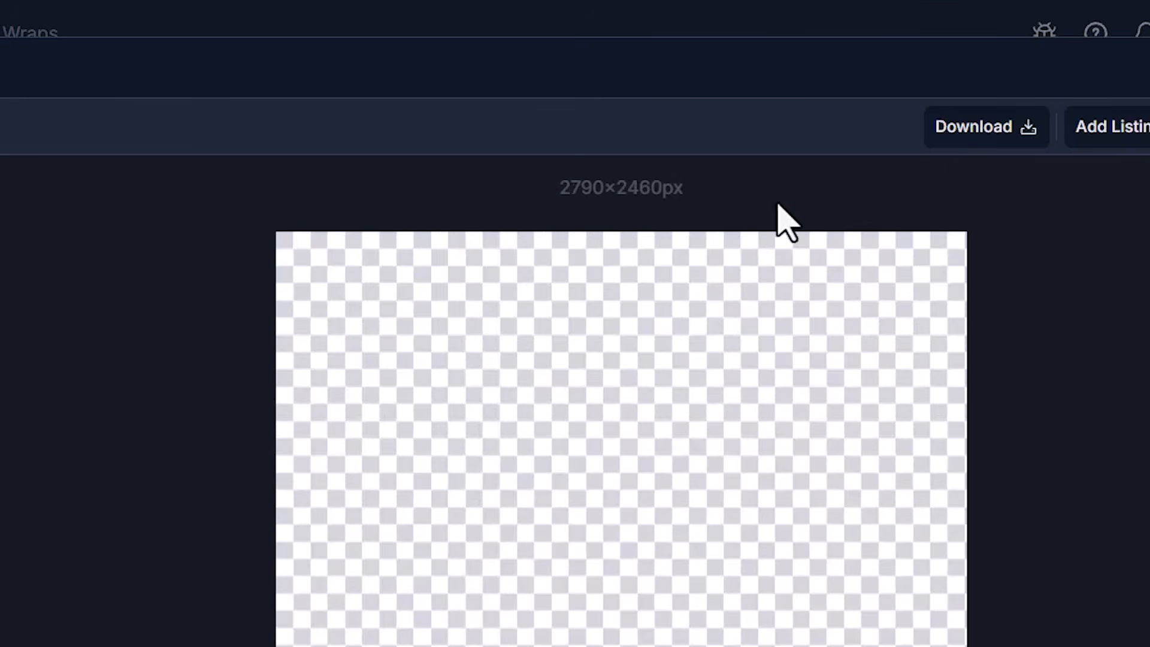
mouse_move(569, 176)
mouse_down()
mouse_move(507, 178)
mouse_move(555, 184)
mouse_up()
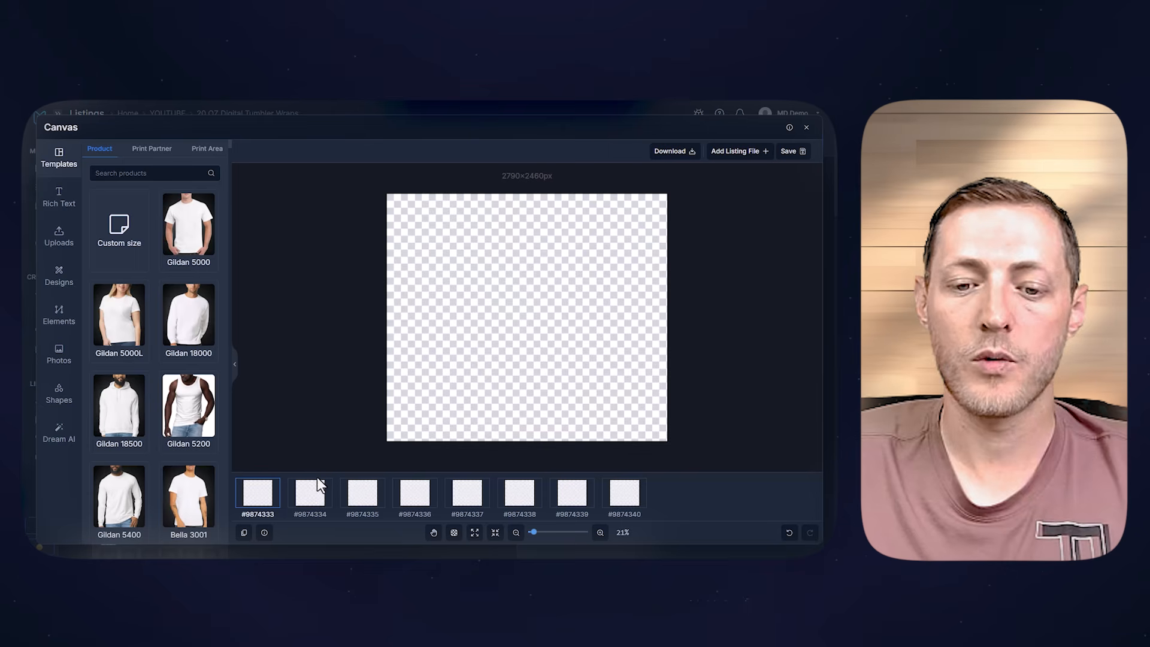
Check the canvases of several listings for the custom size and return to the first listing.
click(468, 494)
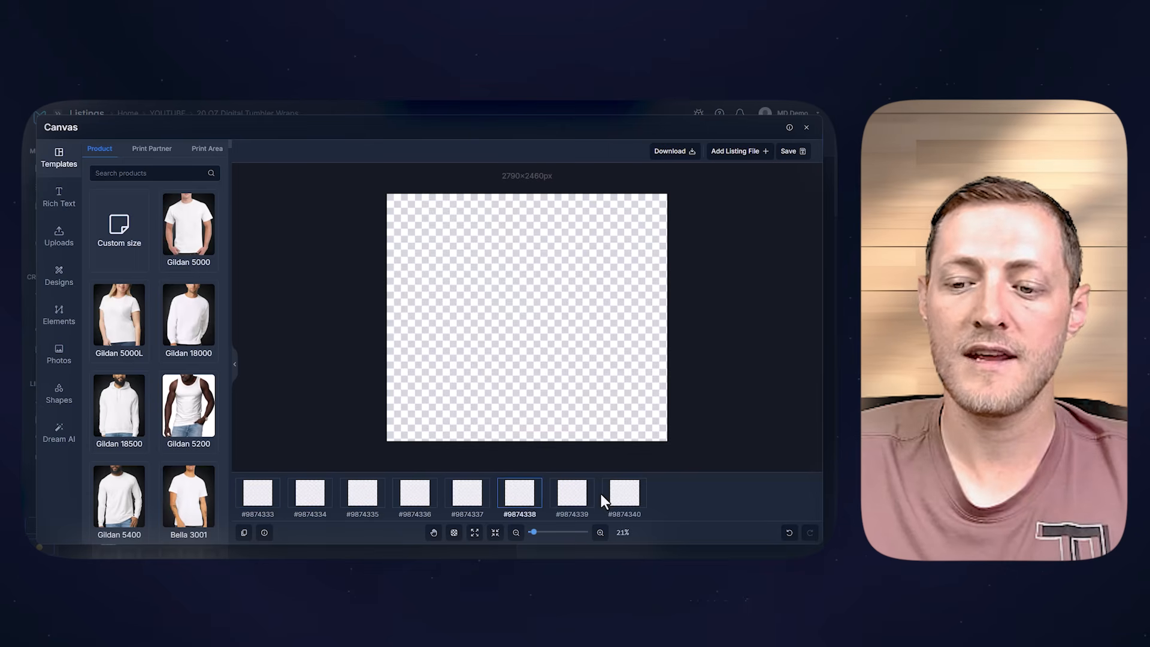
click(571, 493)
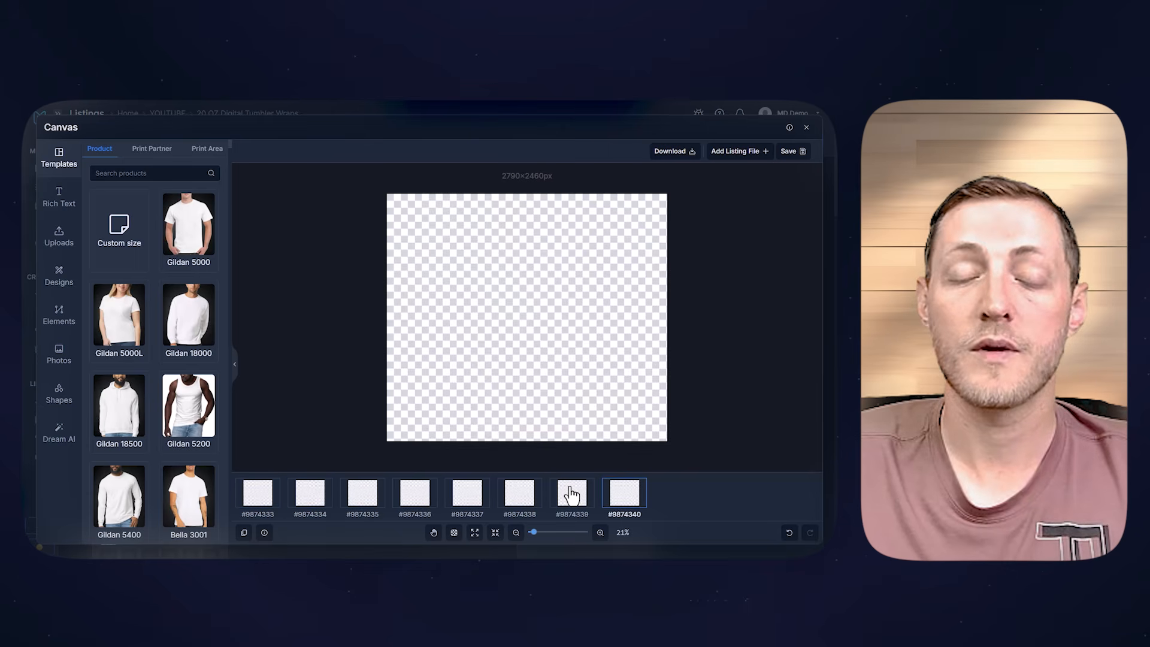
click(263, 506)
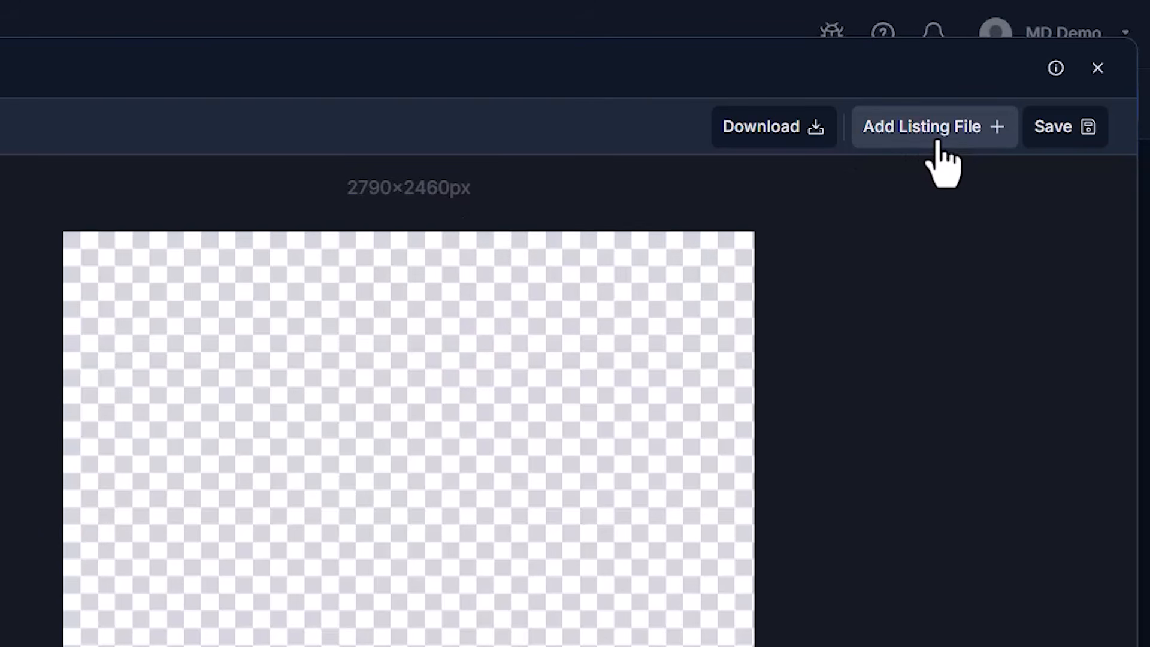
Add the Main file of each listing to all canvases and deselect the placed design.
click(937, 142)
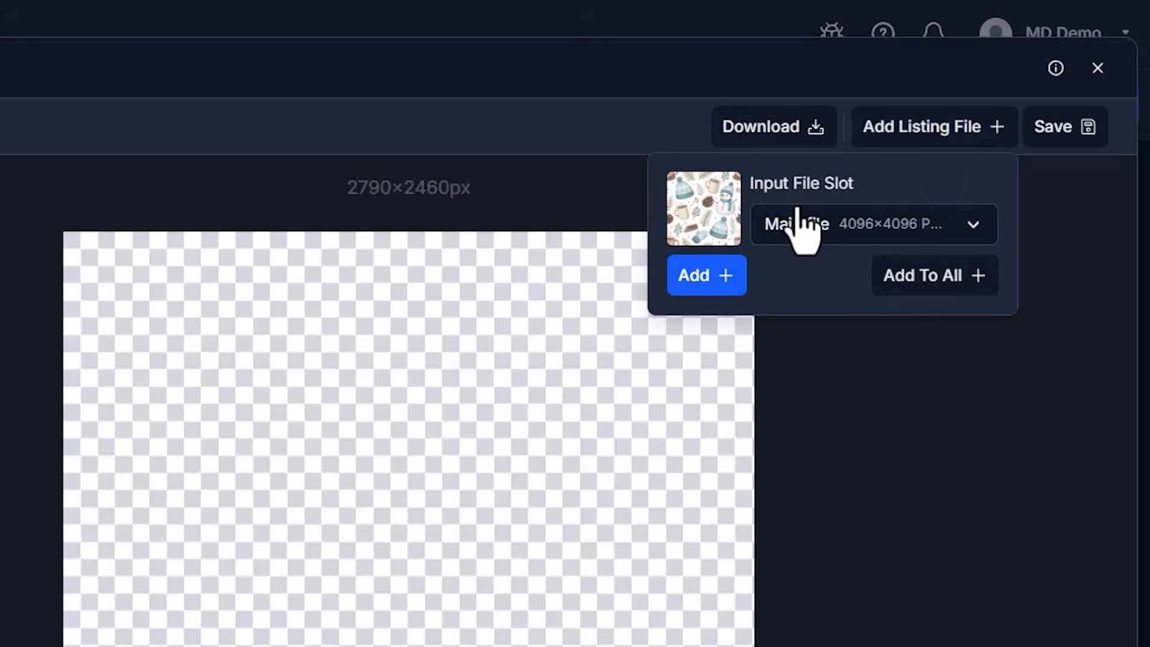
click(947, 234)
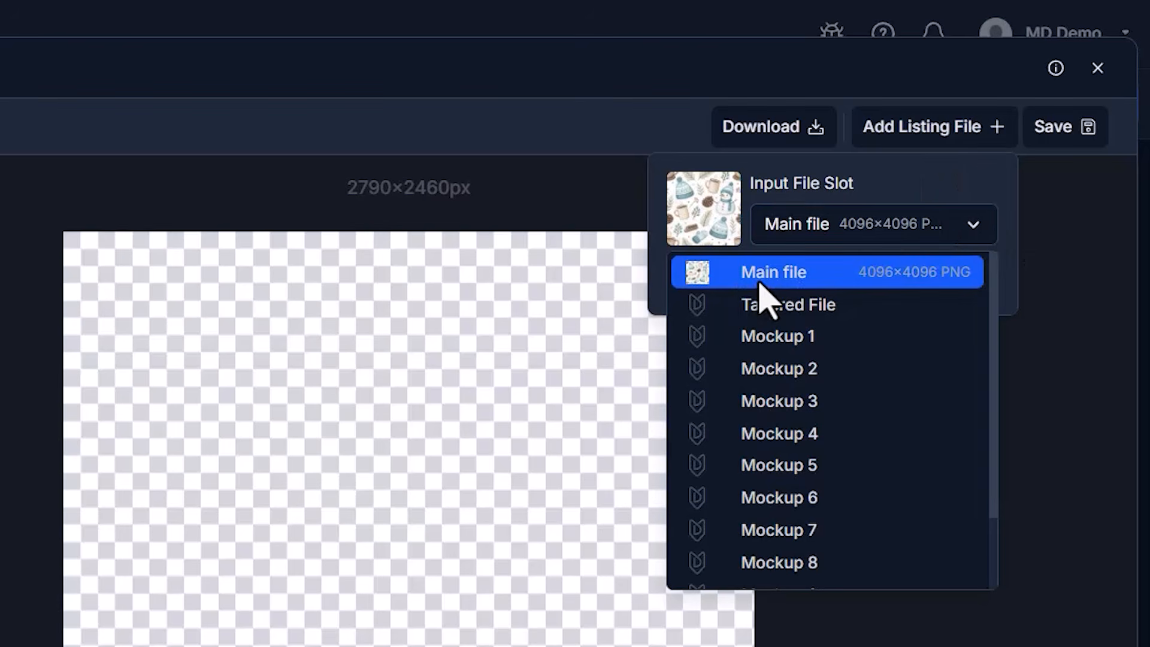
click(760, 279)
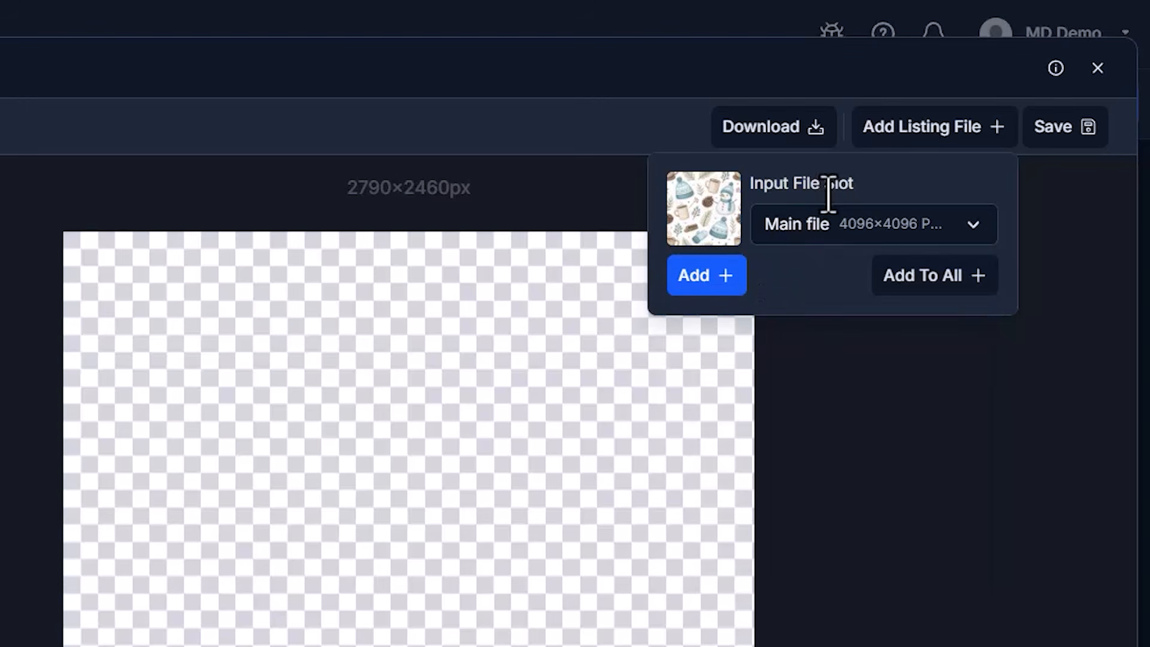
click(933, 277)
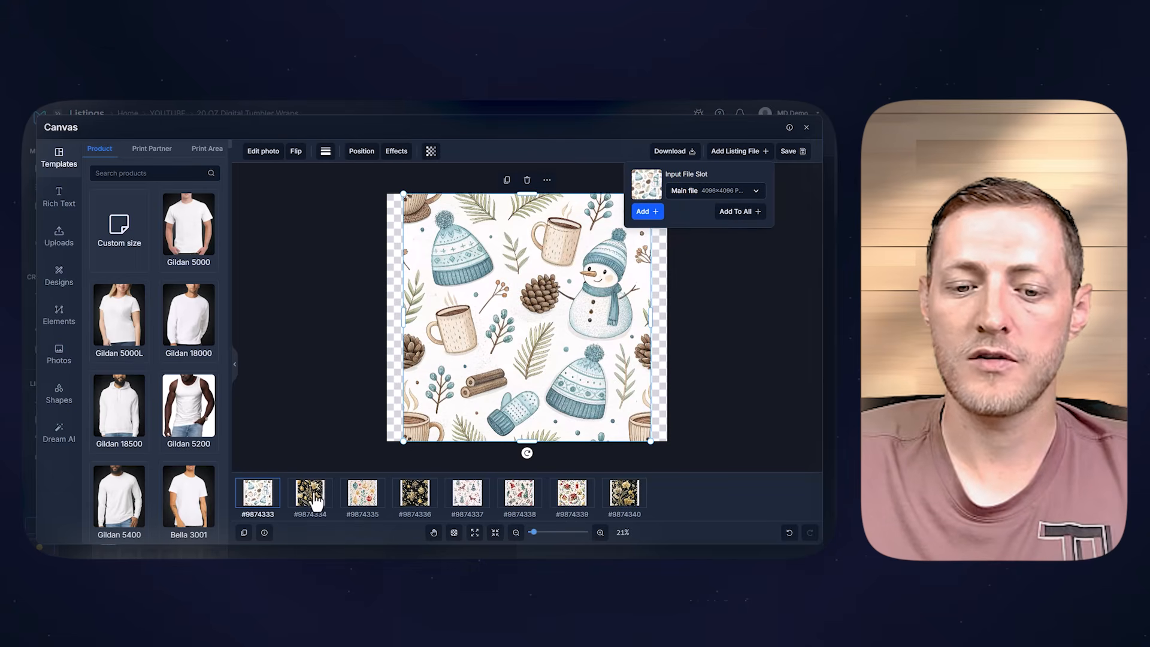
click(744, 334)
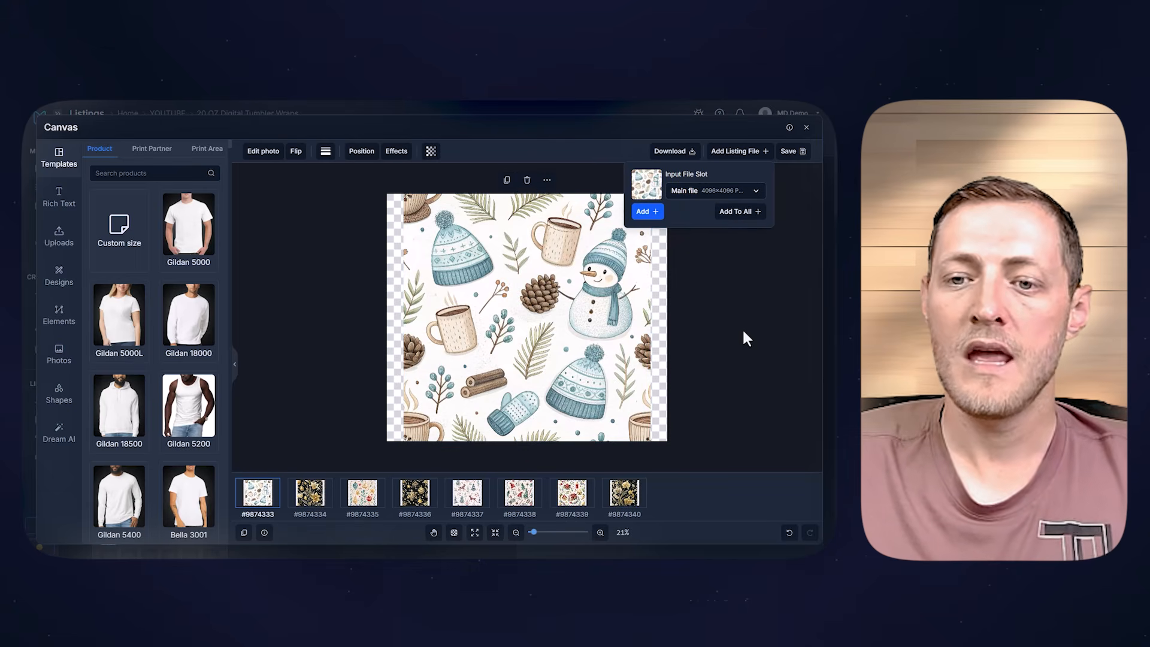
Fit the first listing's snowman design to the artboard width, align it to the vertical middle and deselect it.
click(541, 336)
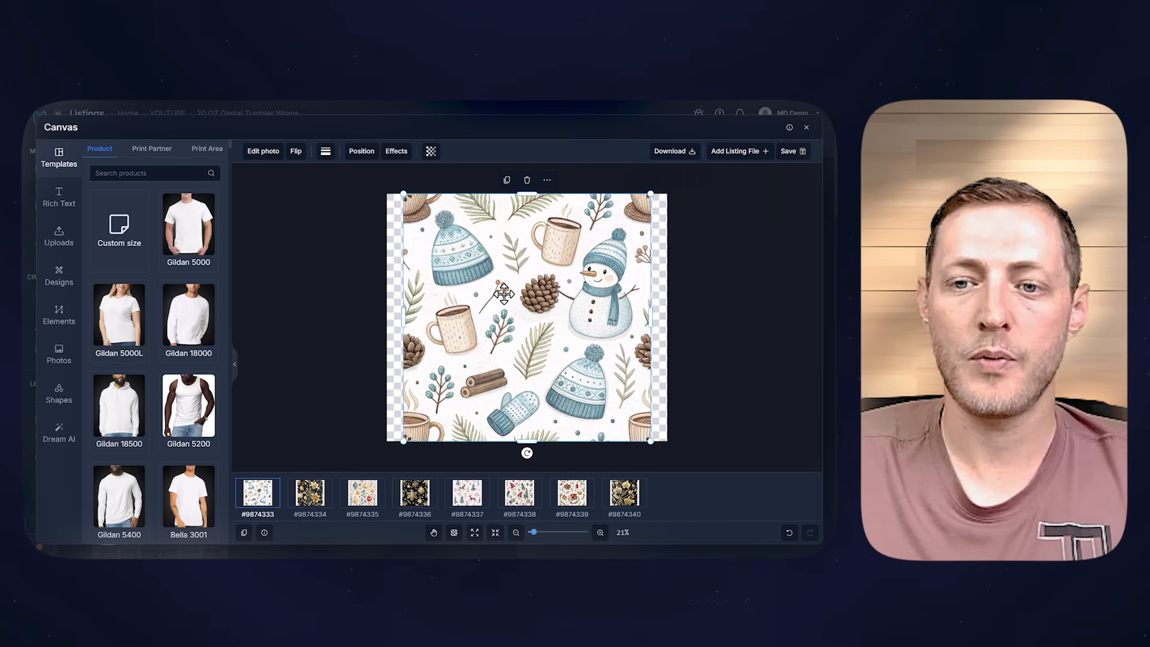
click(362, 152)
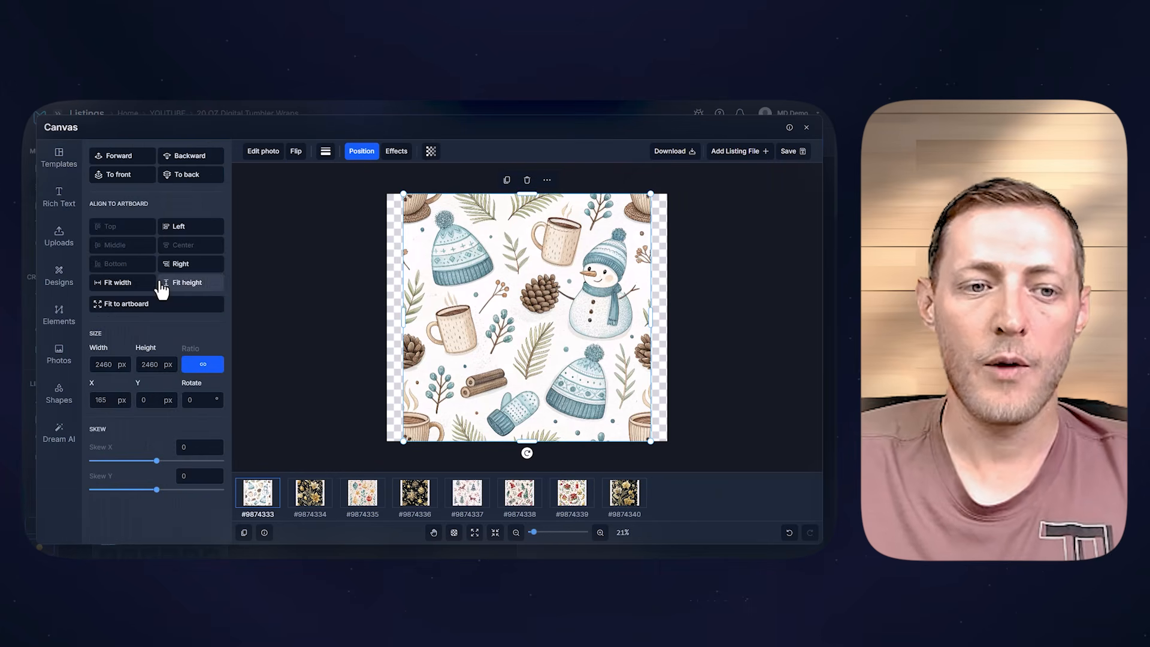
click(131, 286)
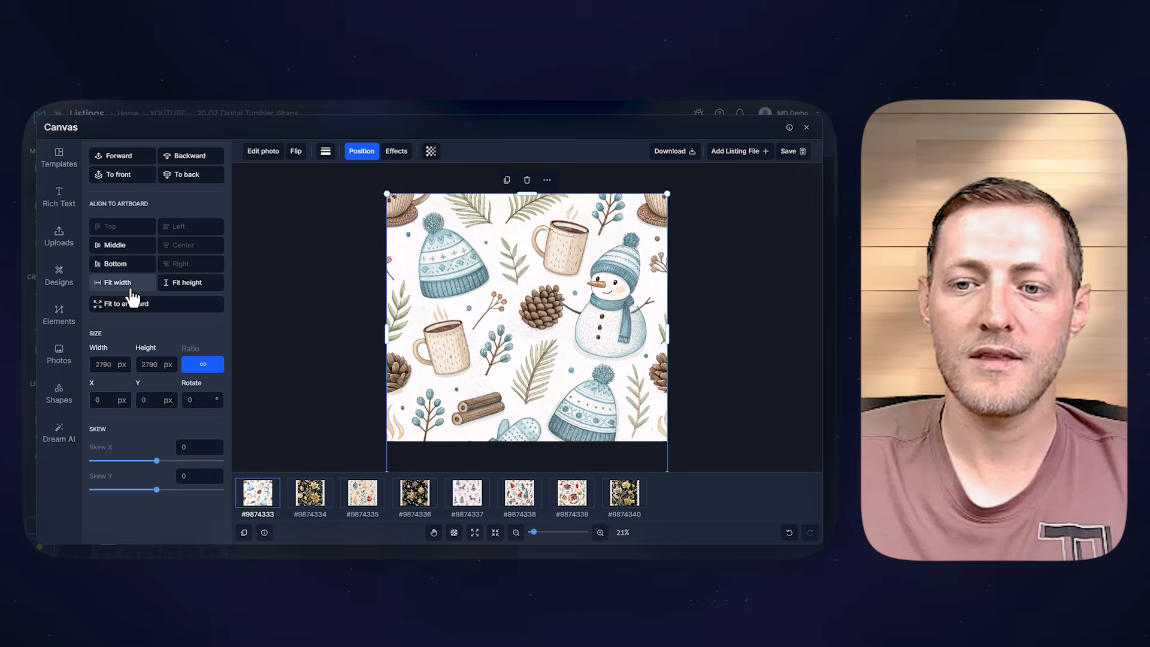
click(119, 247)
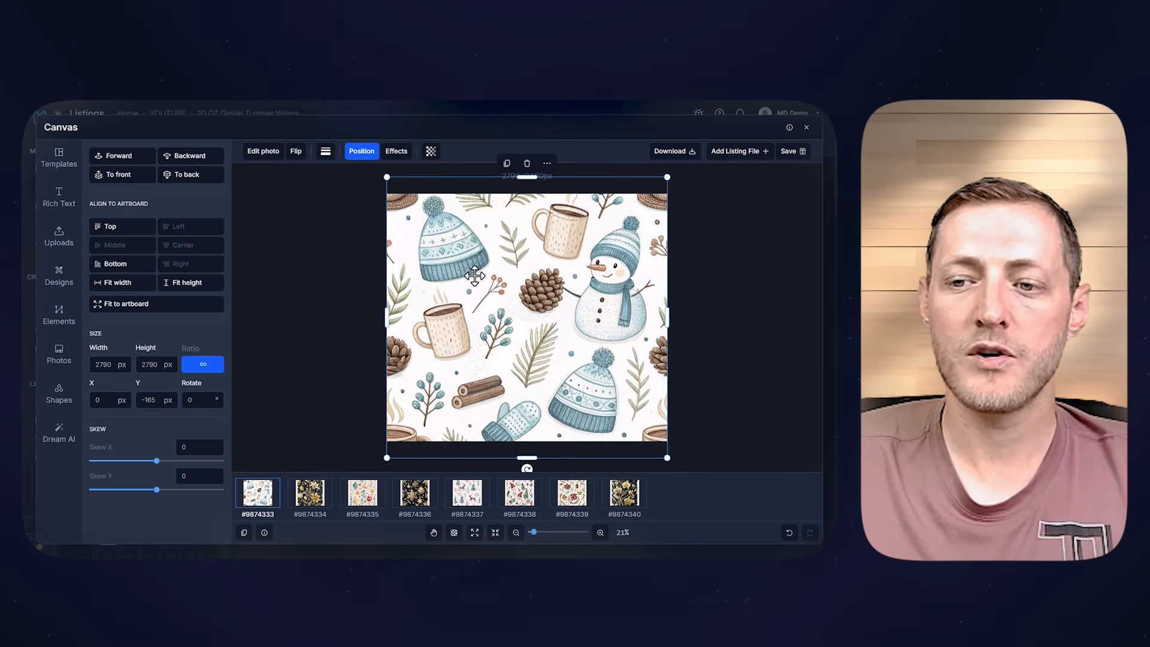
click(809, 316)
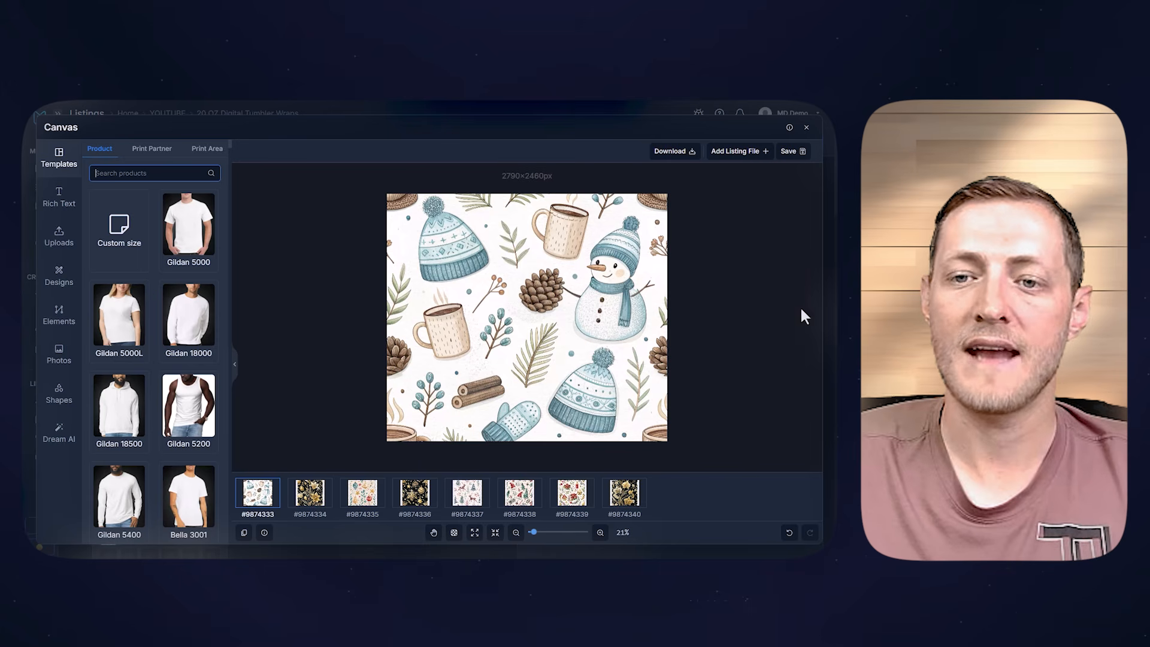
Compare the first listing's fitted design with the placement on several other canvases and return to the first listing.
click(517, 331)
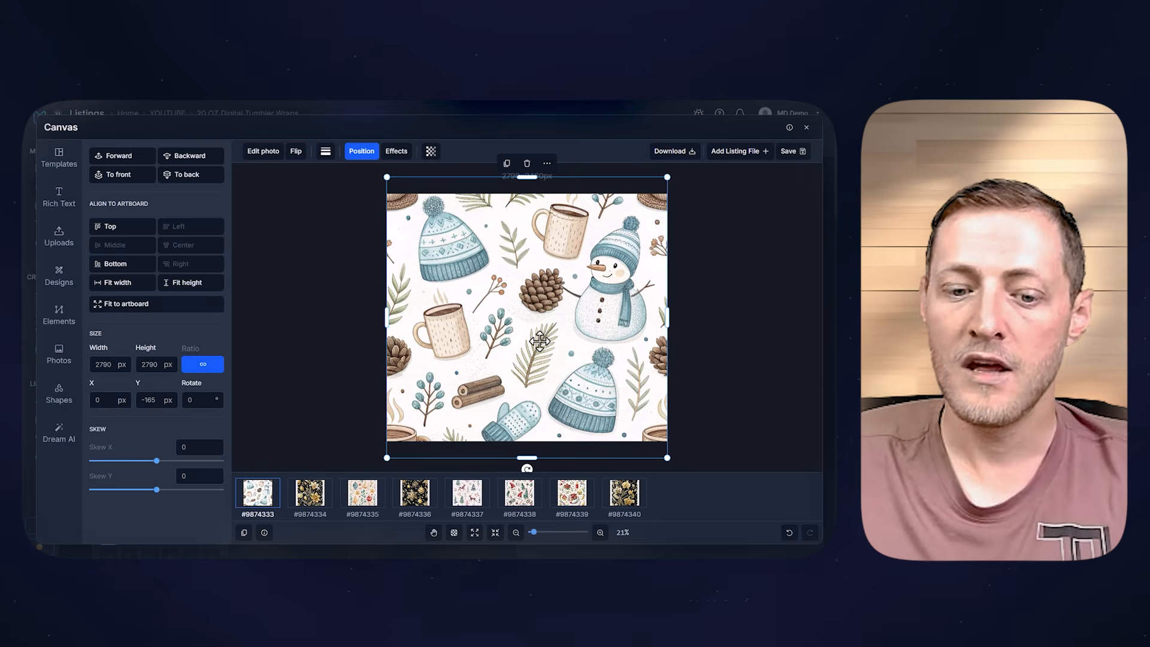
click(327, 499)
click(265, 495)
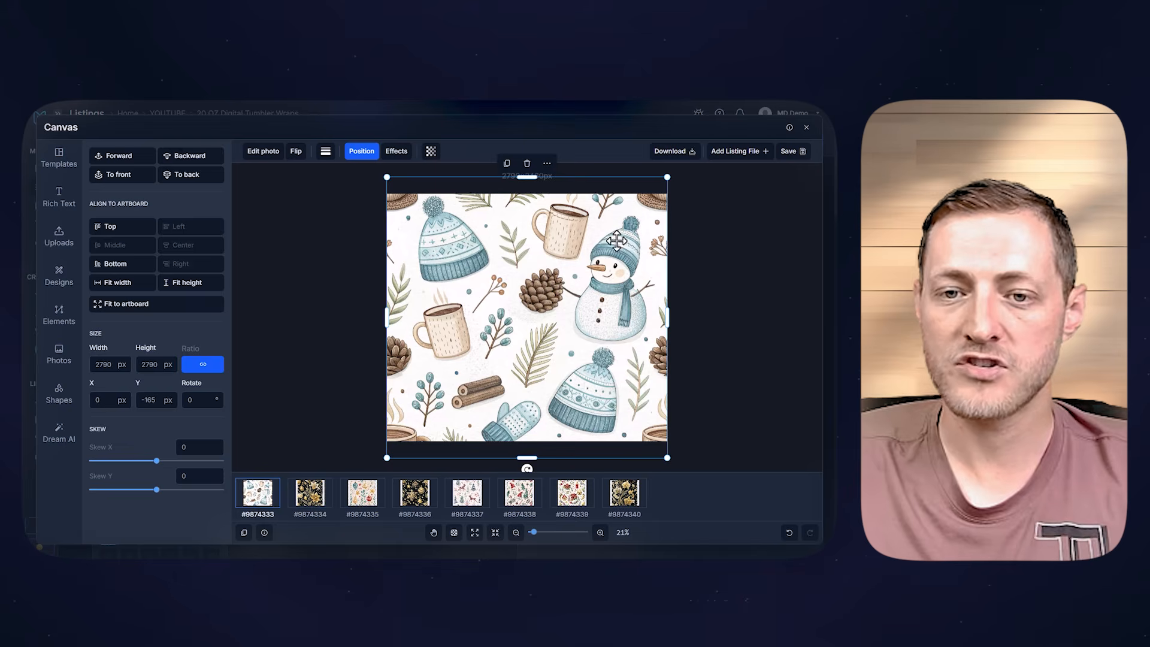
click(304, 493)
click(380, 503)
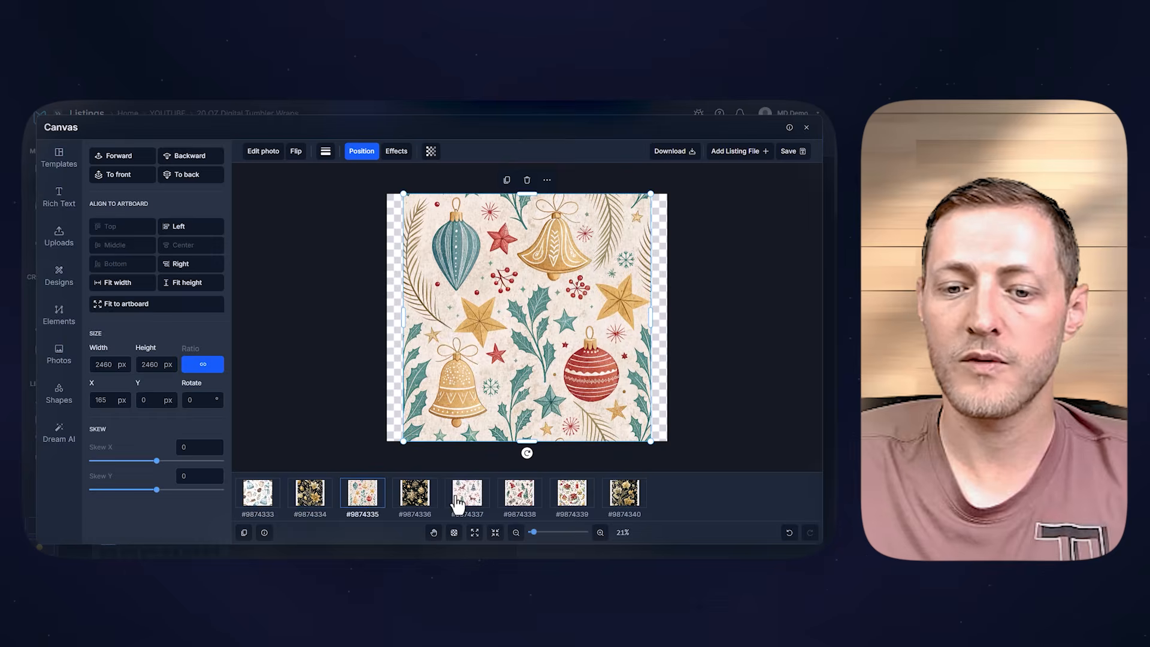
click(448, 505)
click(398, 500)
click(264, 495)
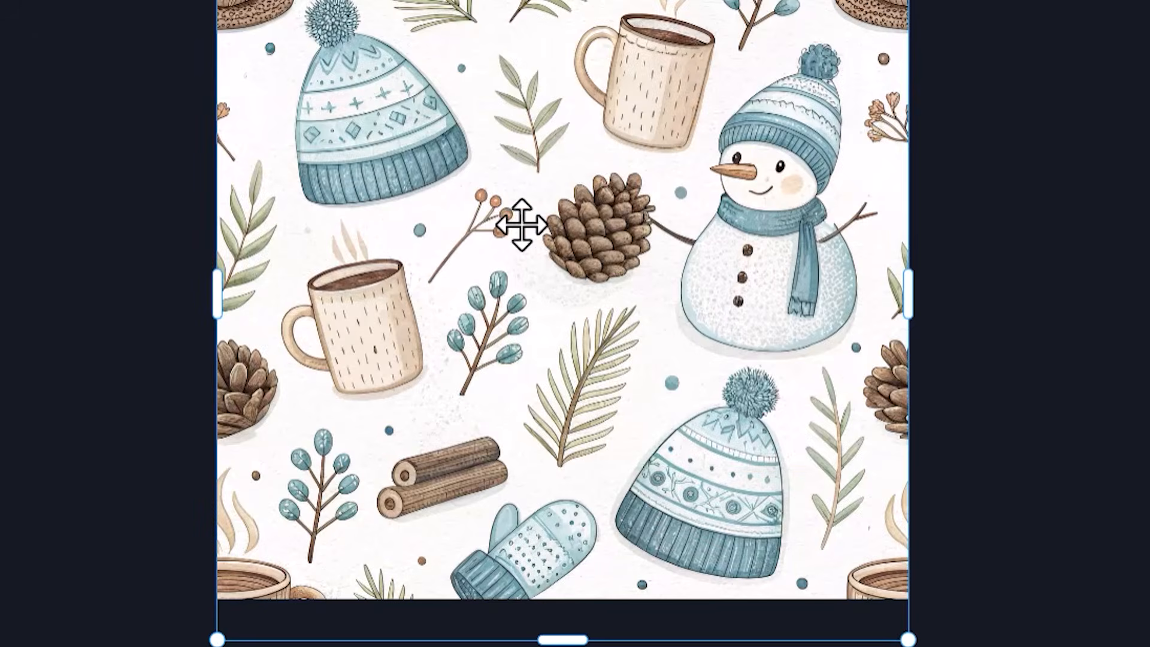
Sync the first listing's design size and position to all canvases, check every listing and return to the first.
right_click(509, 290)
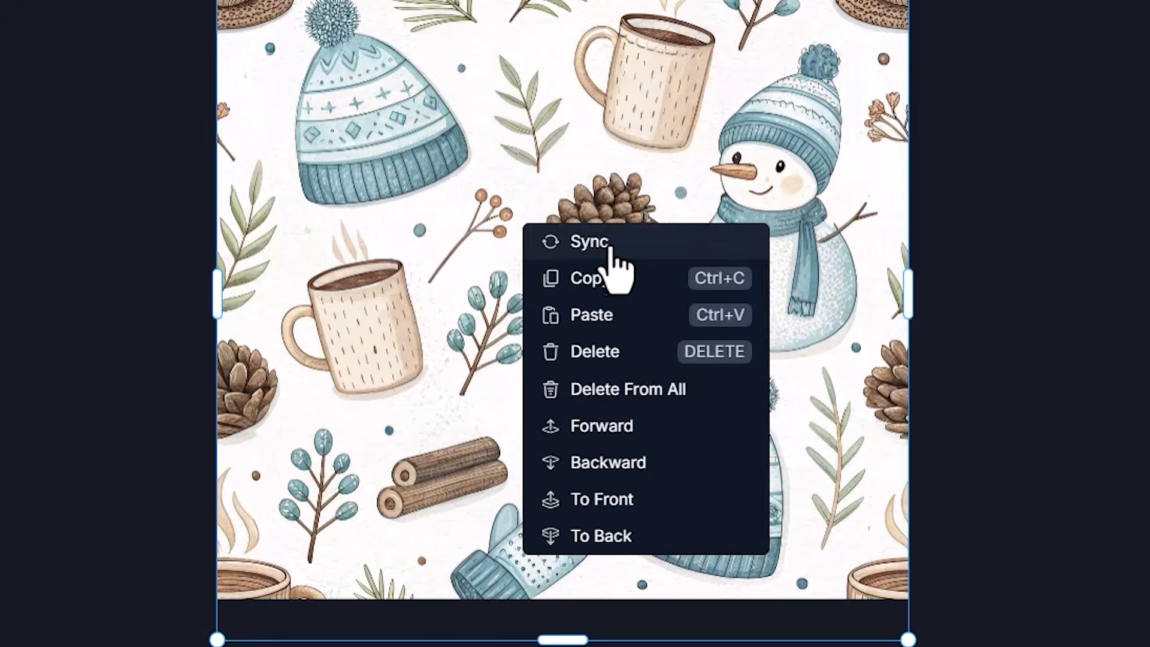
click(591, 251)
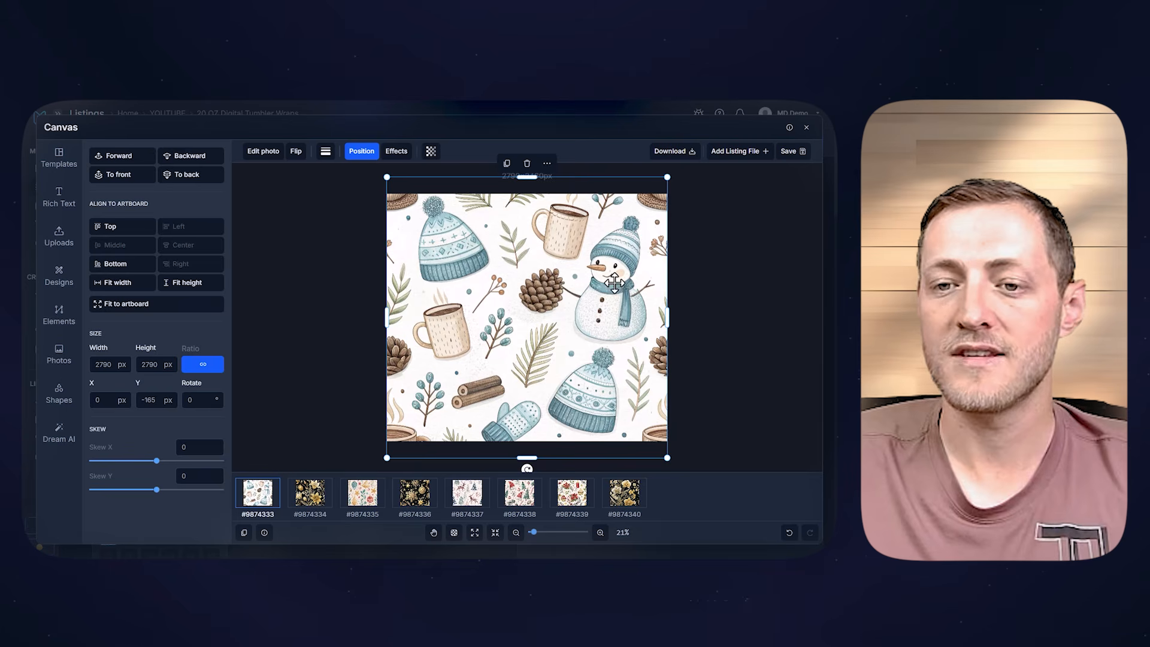
click(312, 496)
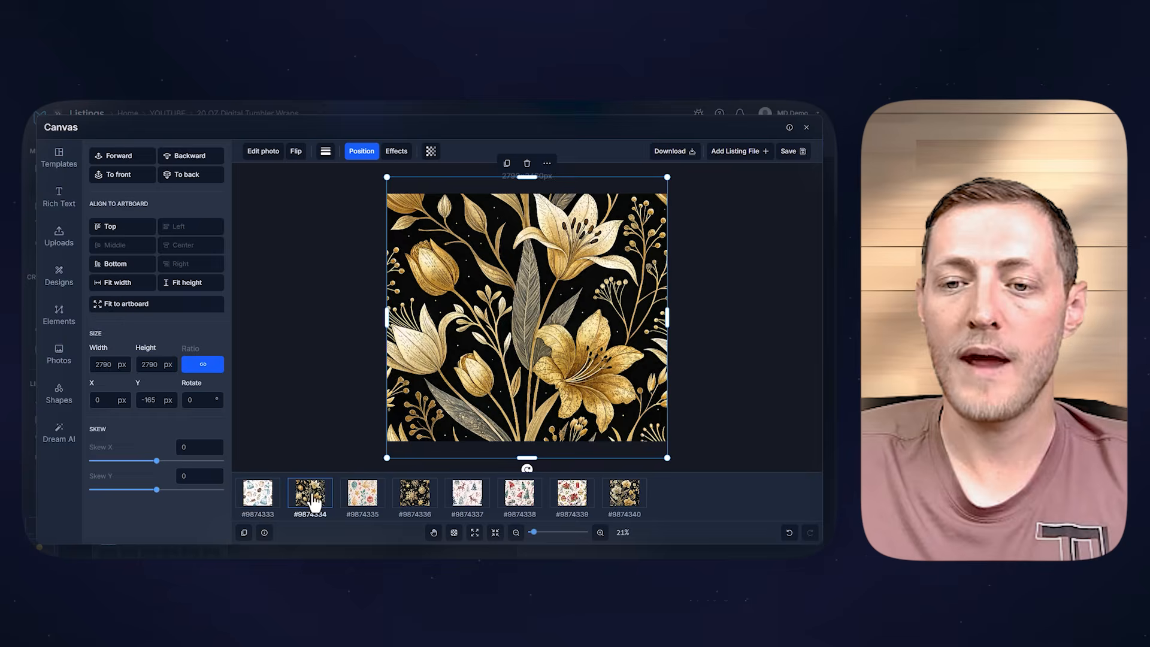
click(358, 500)
click(412, 501)
click(464, 503)
click(521, 502)
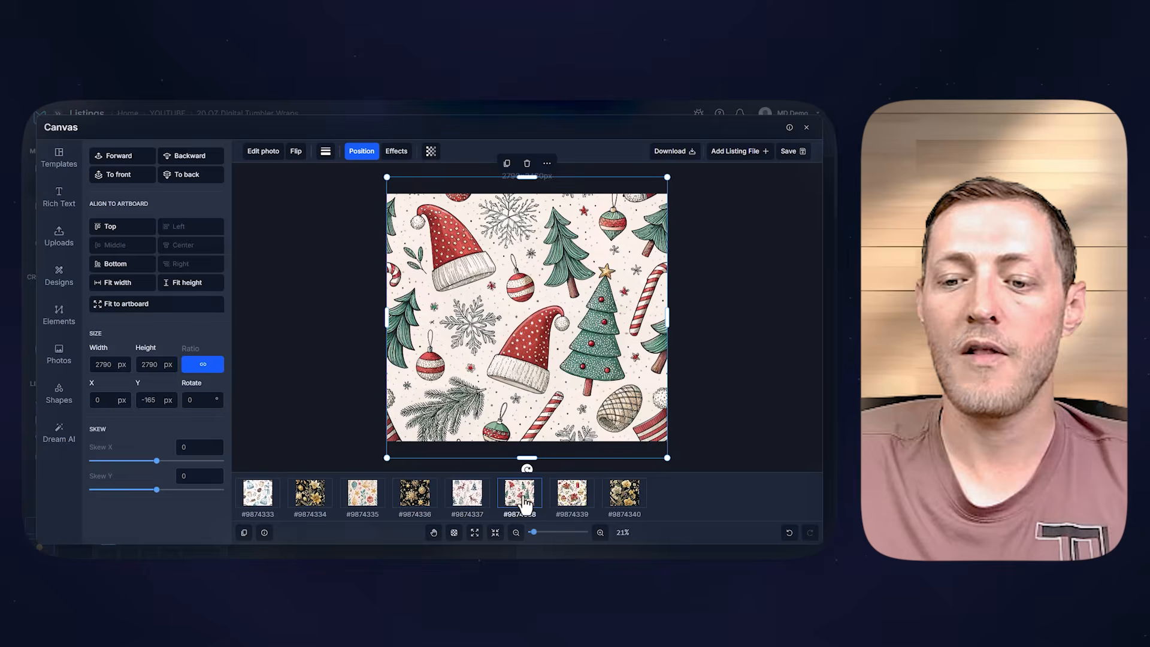
click(576, 503)
click(624, 508)
click(256, 501)
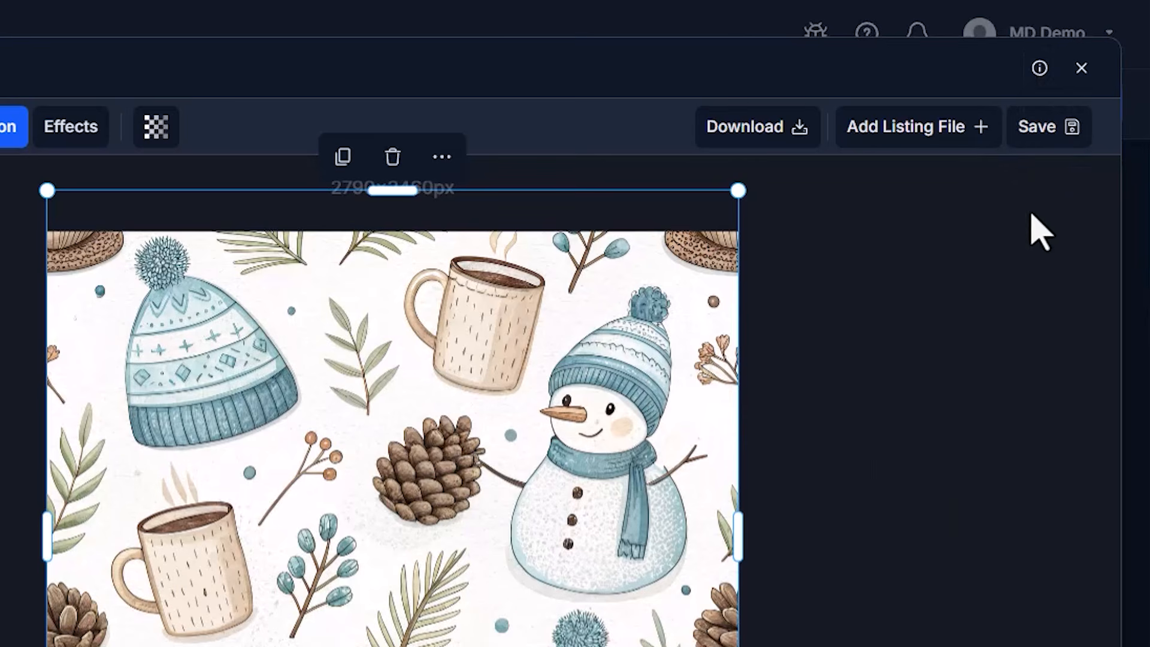
Save all canvases as PNG to the Main file slot, overwriting the existing files, and check the file size in the listings.
click(786, 193)
click(1058, 143)
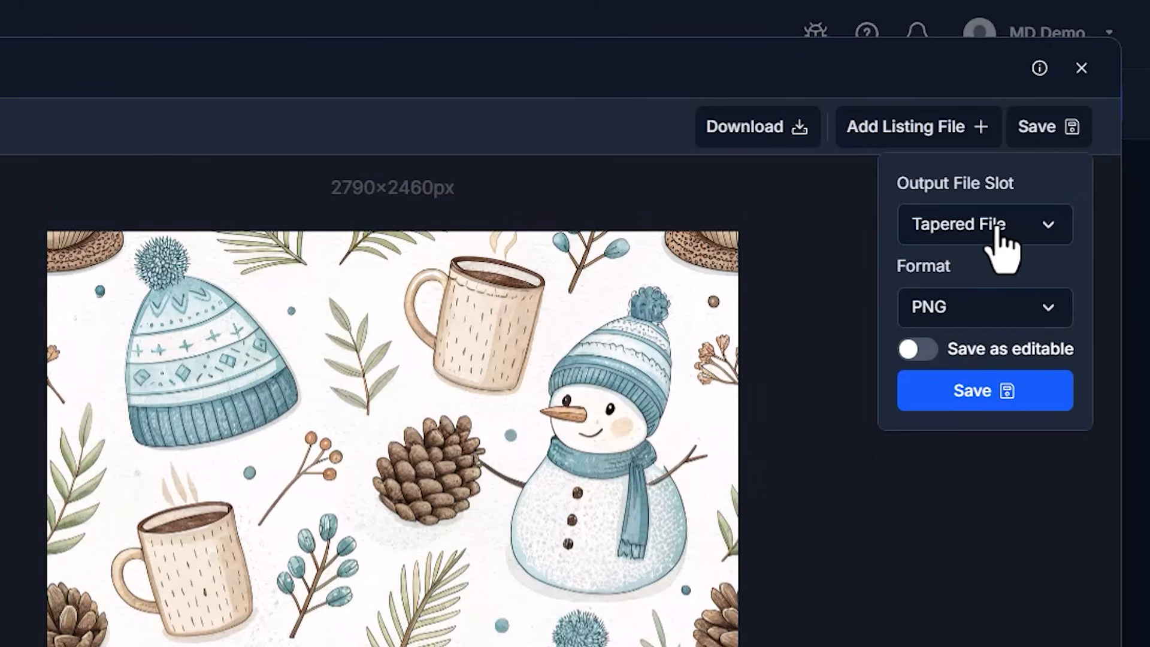
click(1029, 227)
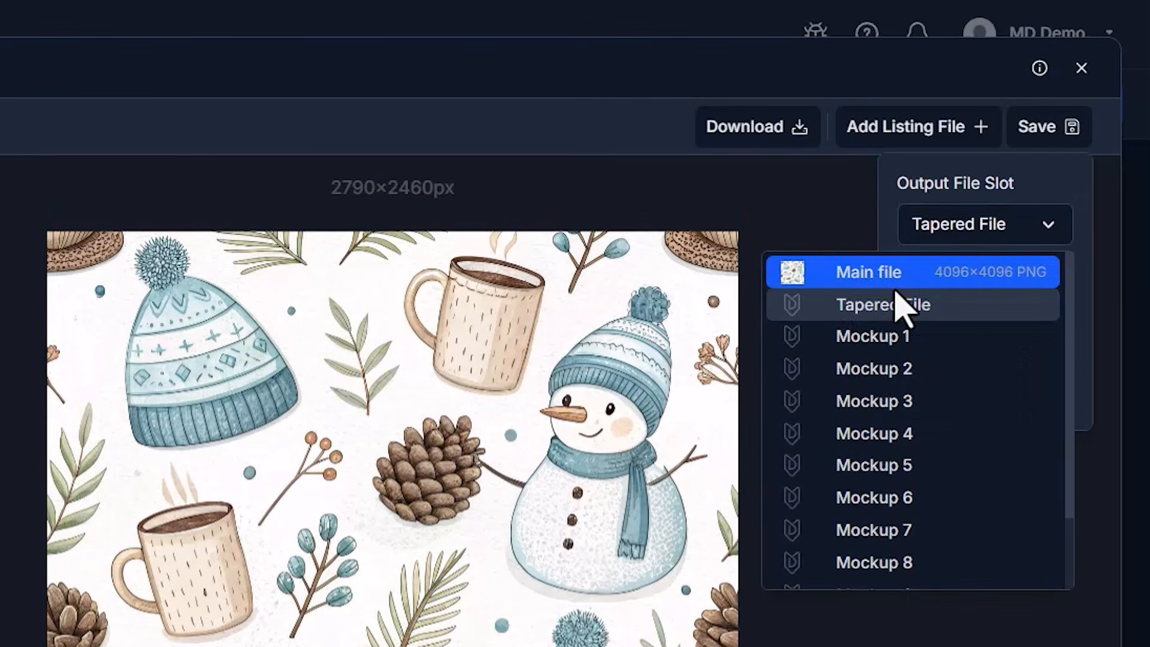
click(883, 276)
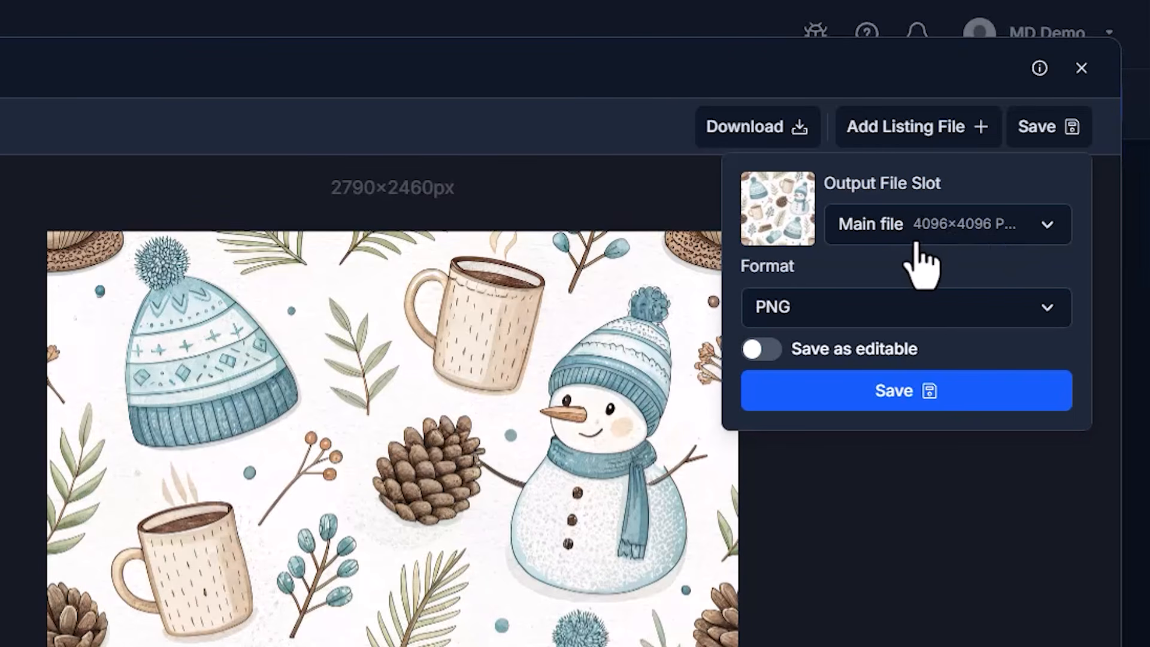
click(903, 401)
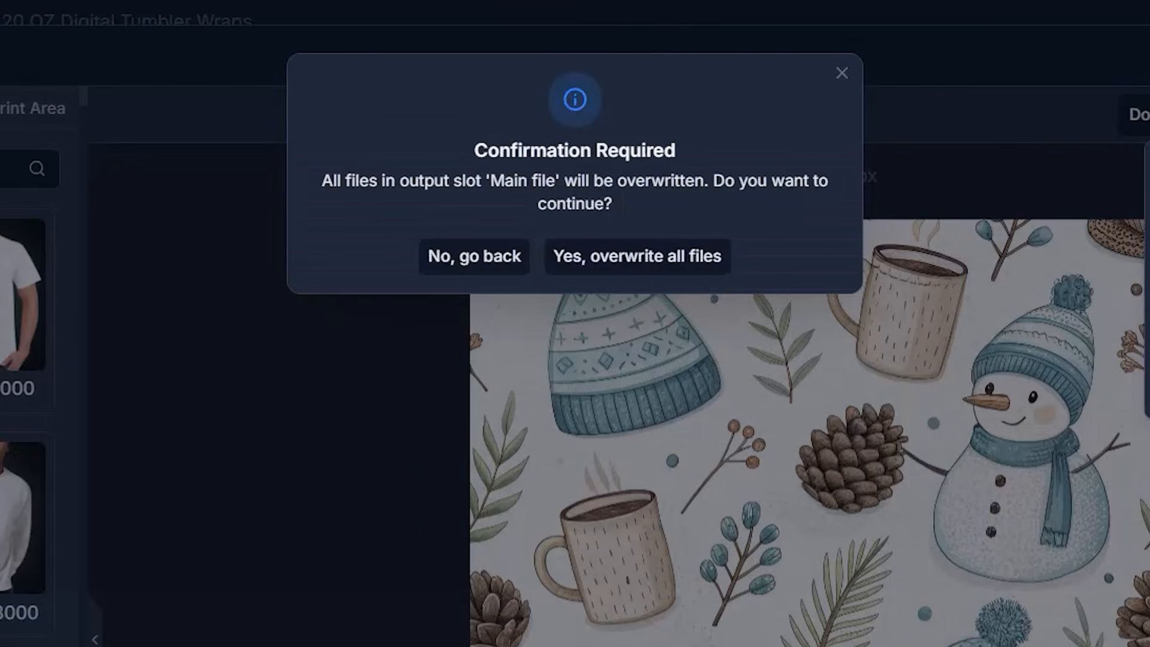
click(183, 279)
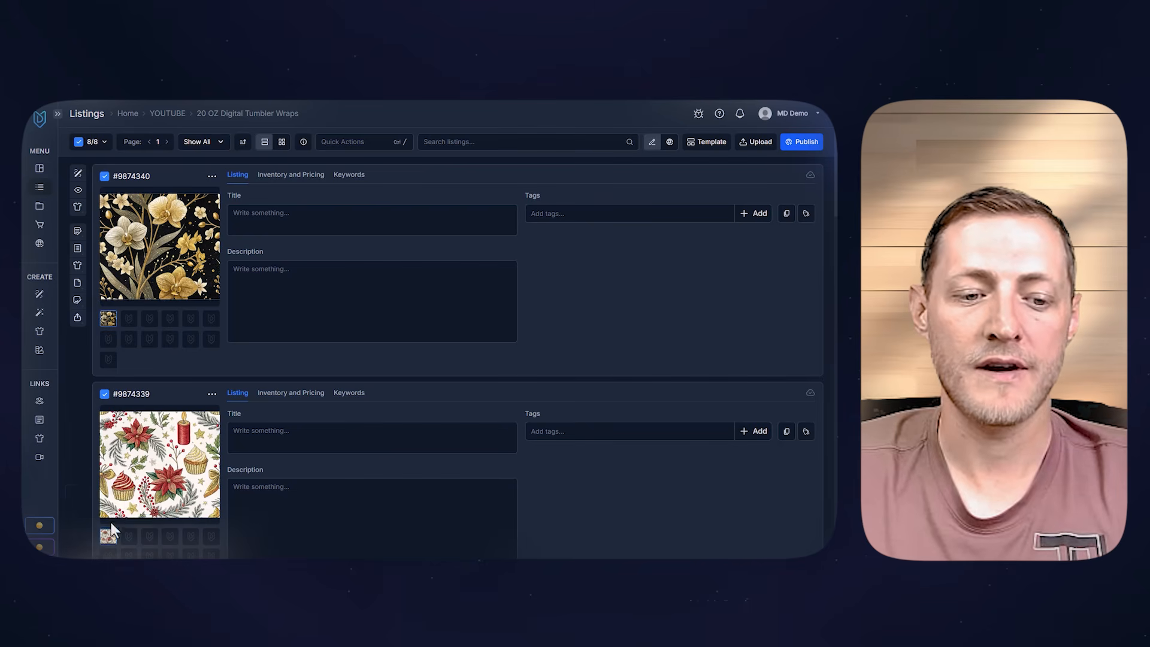
scroll(114, 402, down, 5)
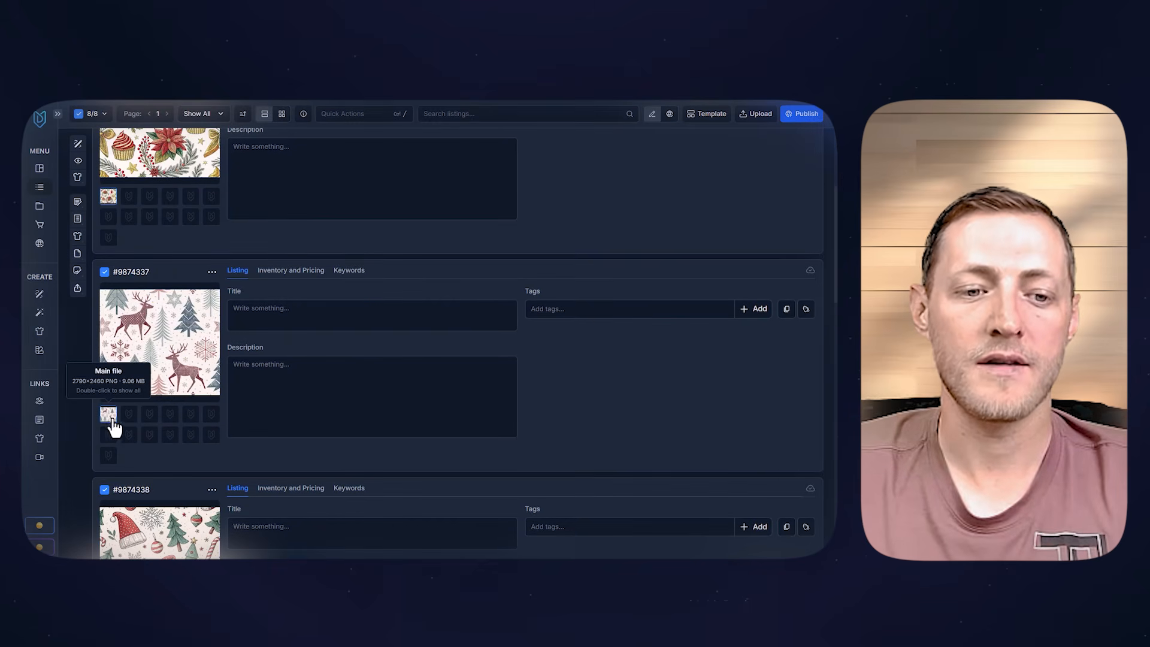
scroll(349, 378, up, 10)
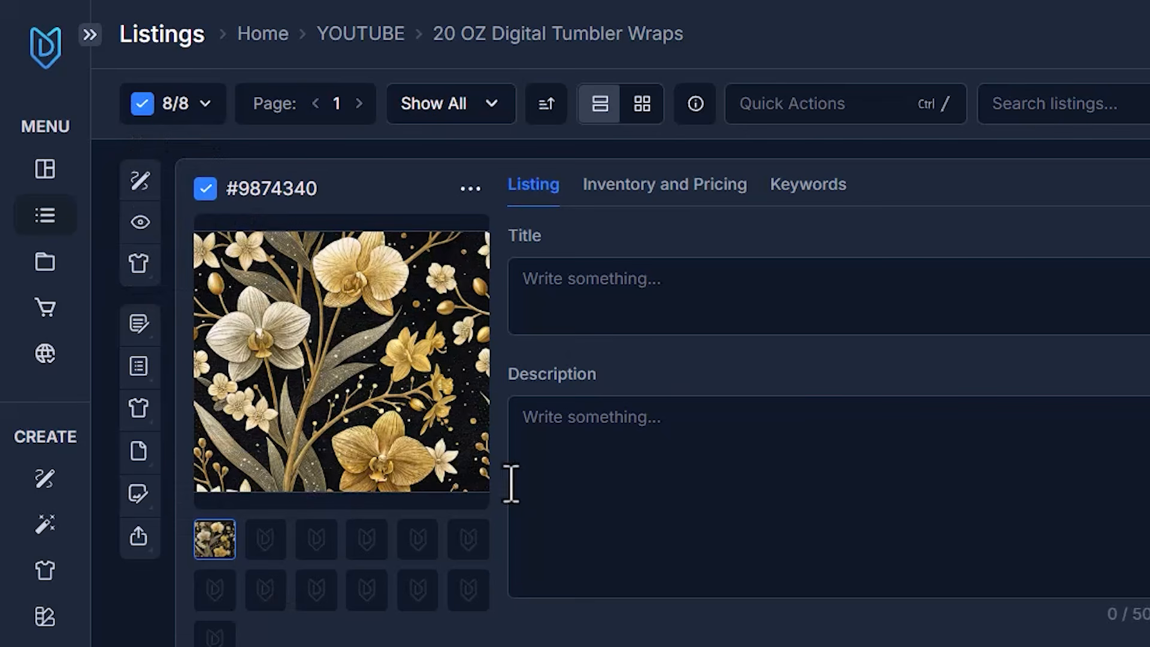
Open Image Mockups for the selected listings and load the private mockup profile 20 OZ DIGITAL TUMBLER WRAPS.
click(138, 273)
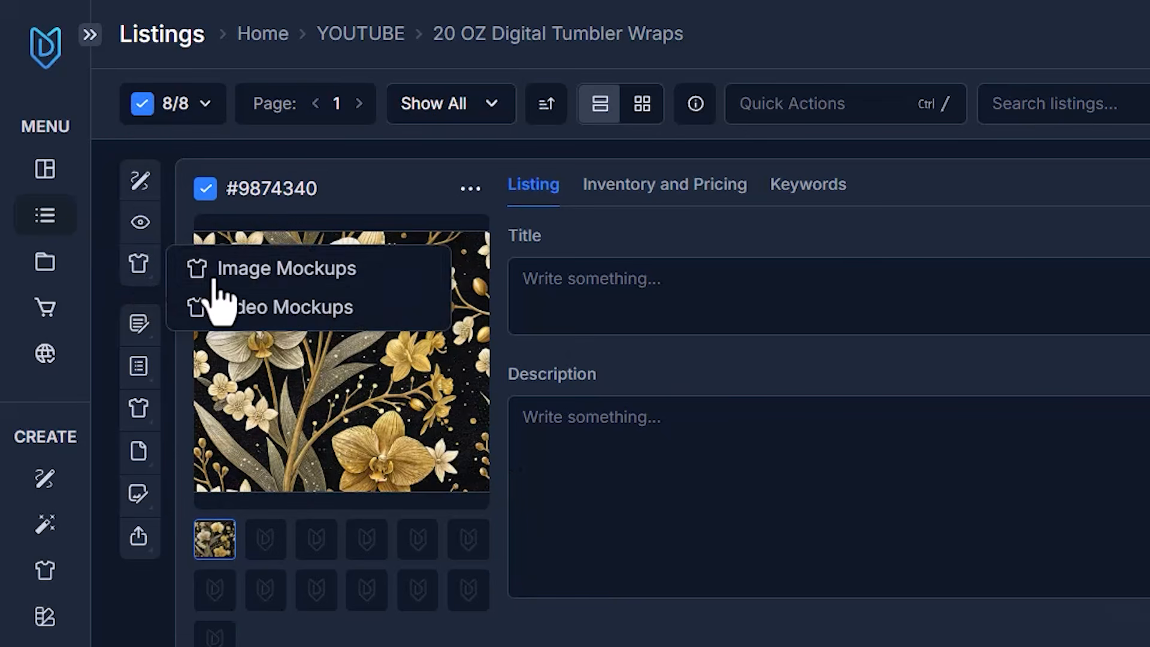
click(295, 277)
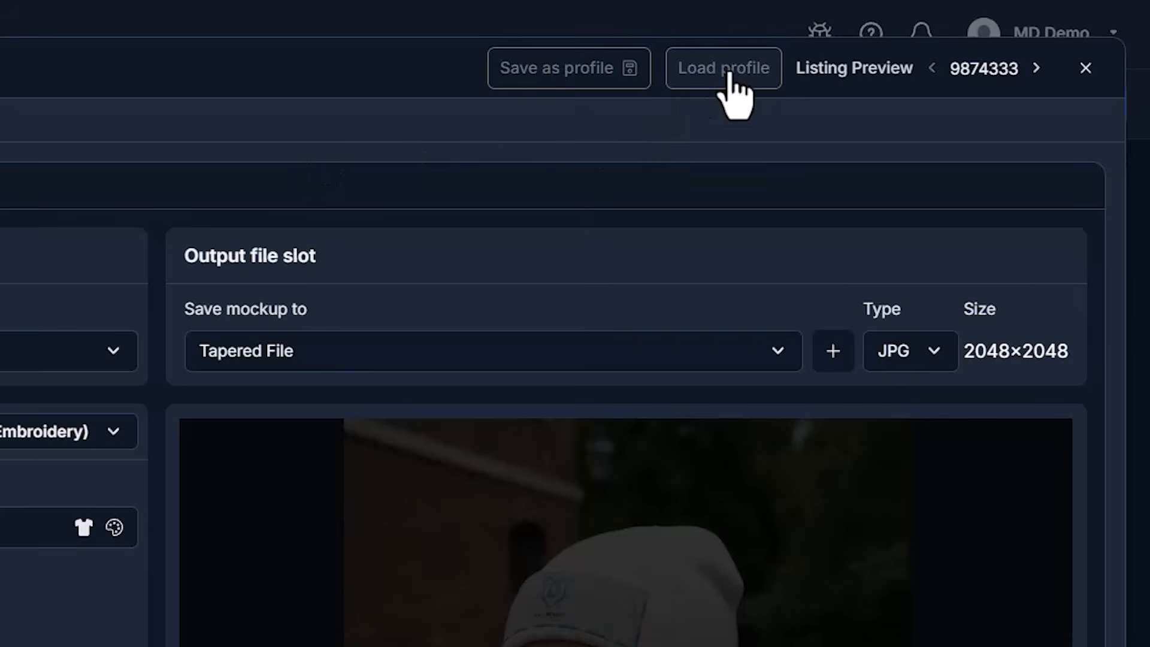
click(661, 128)
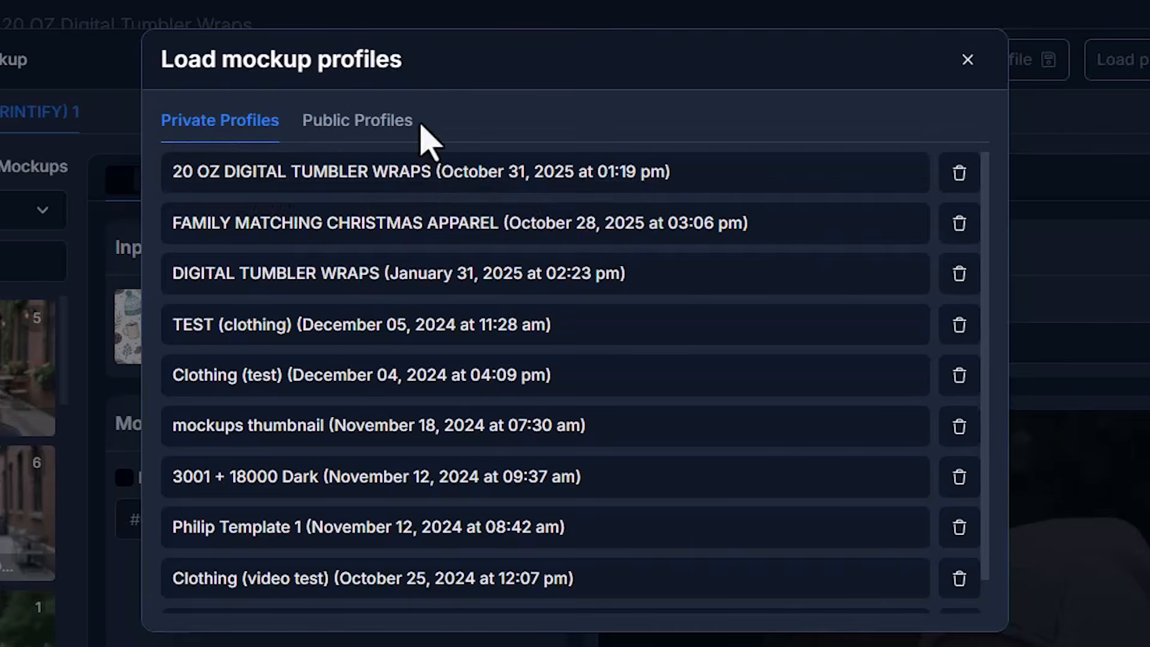
click(396, 124)
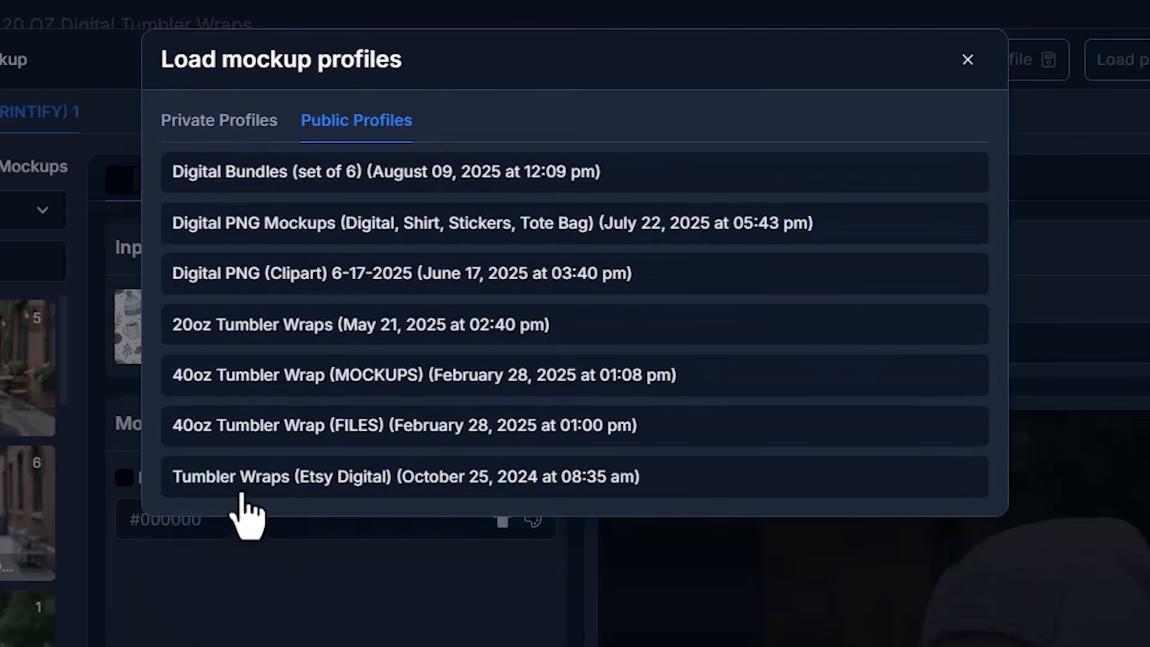
click(236, 120)
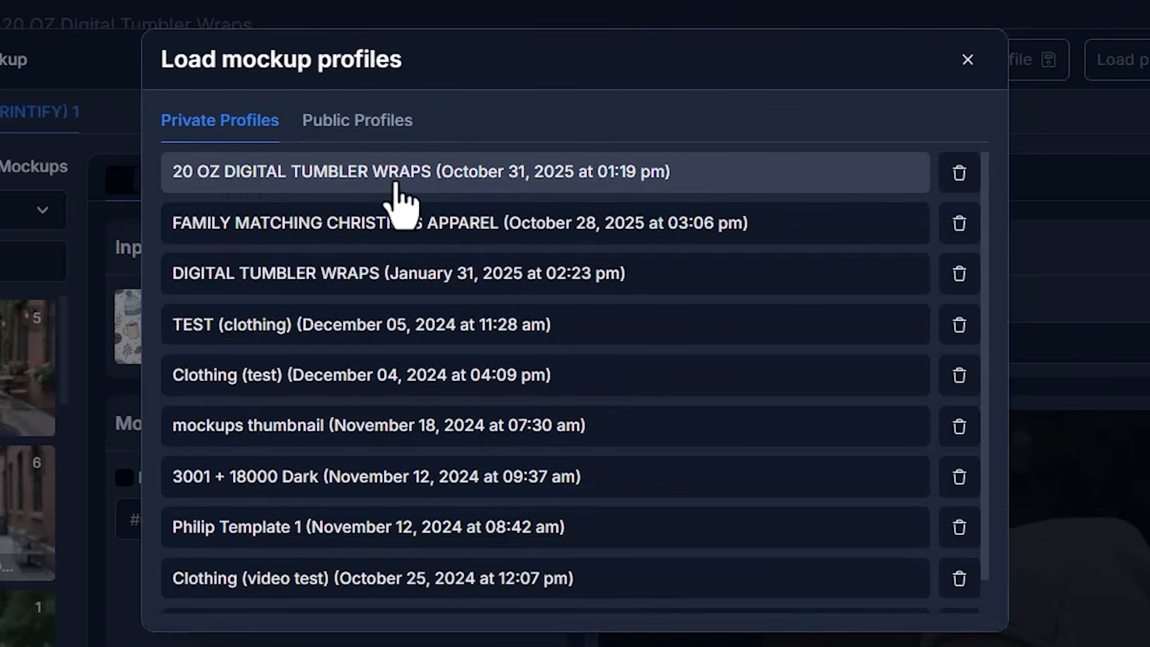
click(351, 186)
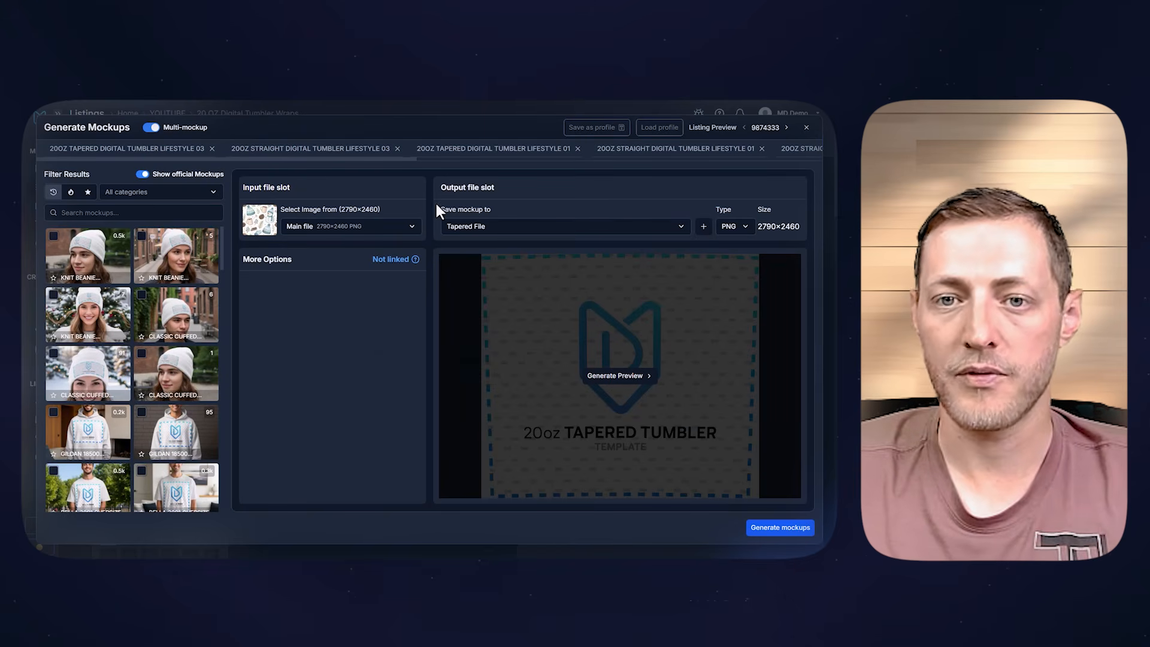
Review the output file slots of the profile's tapered and straight 20oz digital tumbler templates.
drag(389, 157, 793, 157)
click(540, 157)
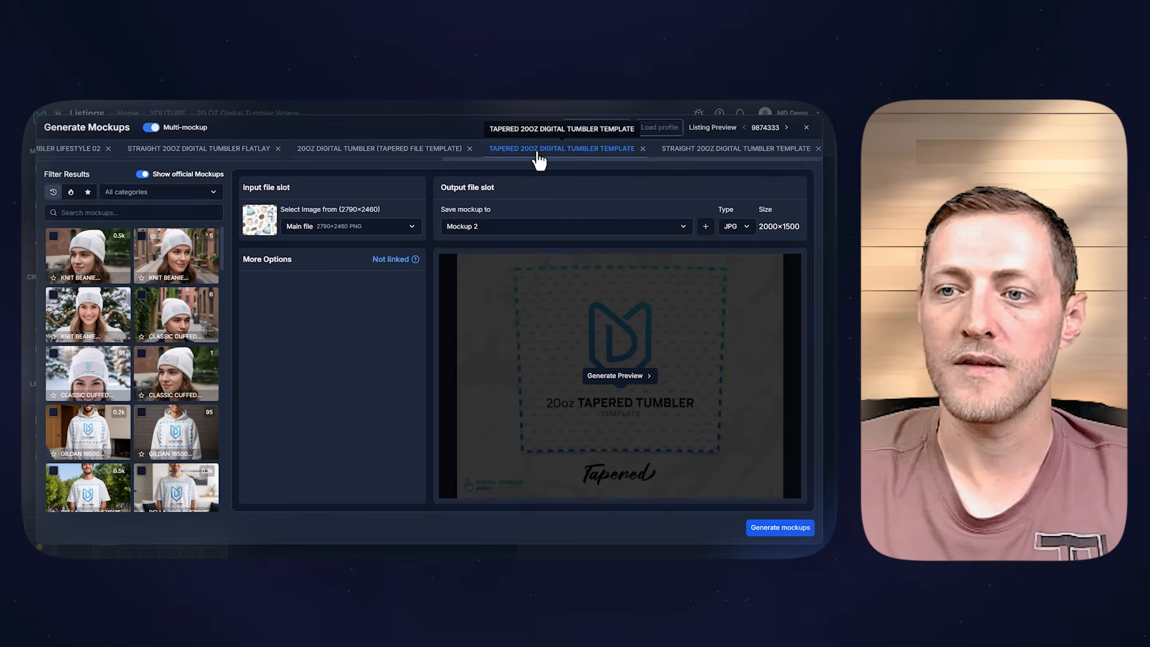
click(711, 157)
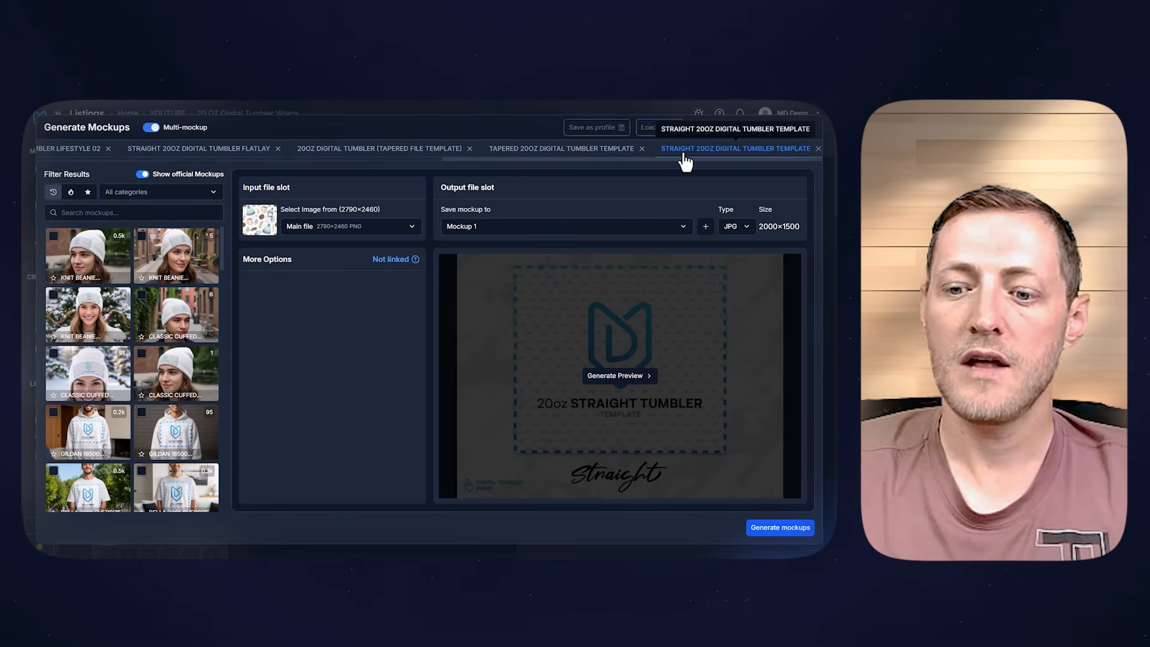
click(599, 155)
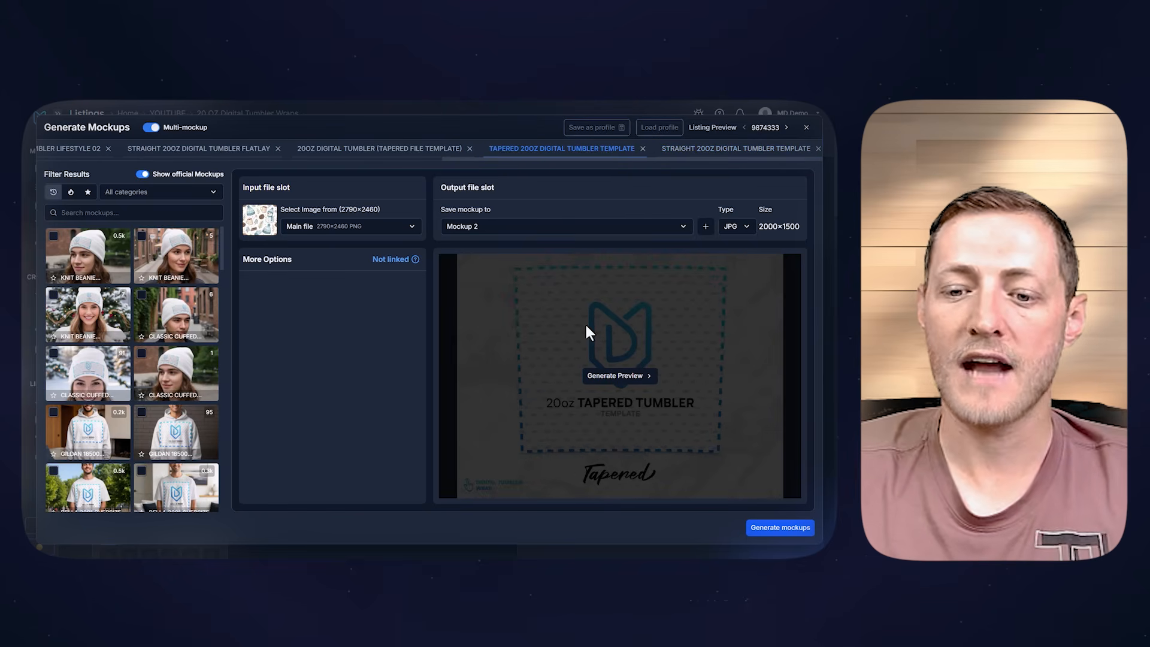
Compare the output settings of the tapered file template with those of the tapered 20oz digital tumbler template.
click(424, 157)
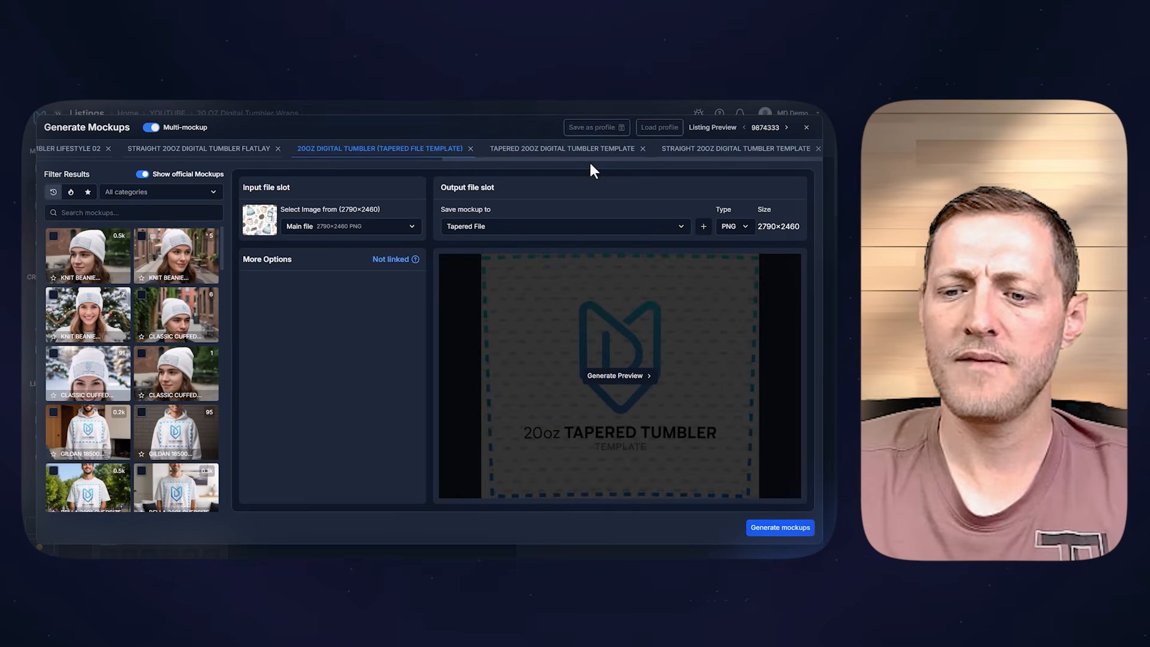
click(548, 157)
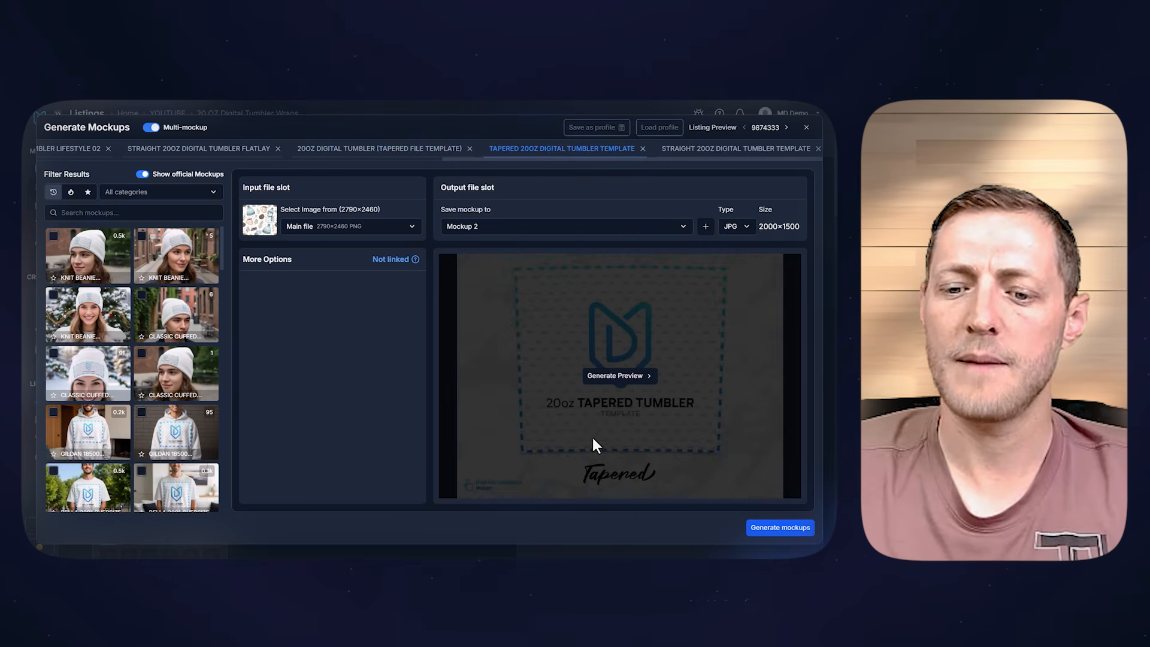
click(353, 147)
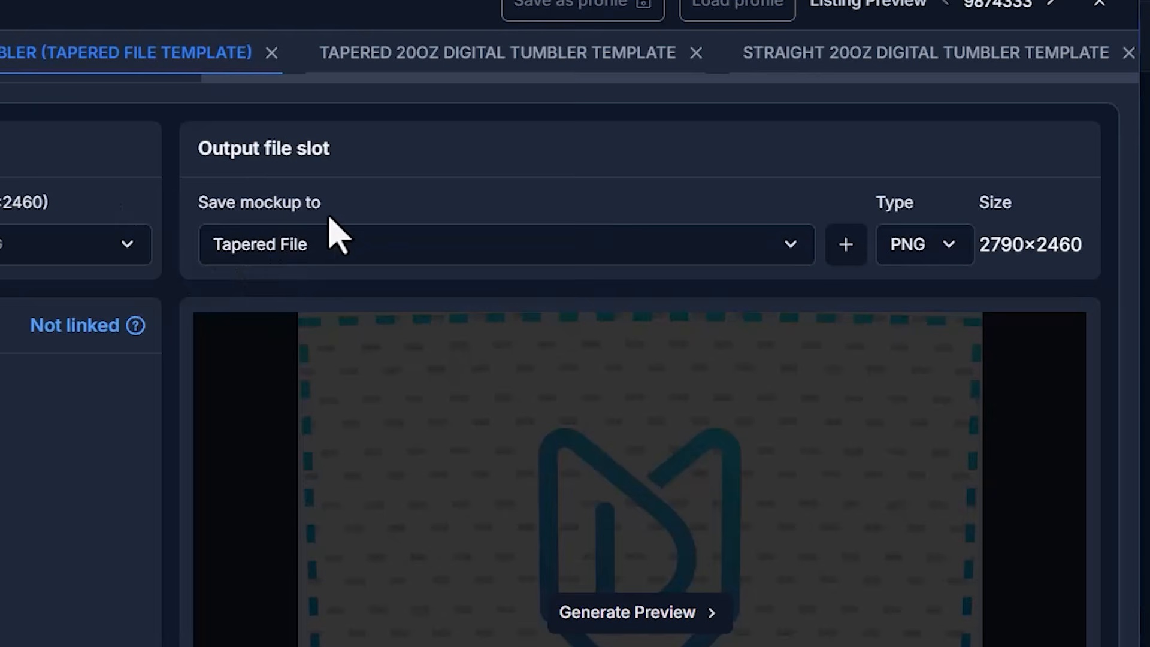
Choose Tapered File as the output slot of the tapered file template and generate the mockups for all selected listings.
drag(493, 210, 431, 206)
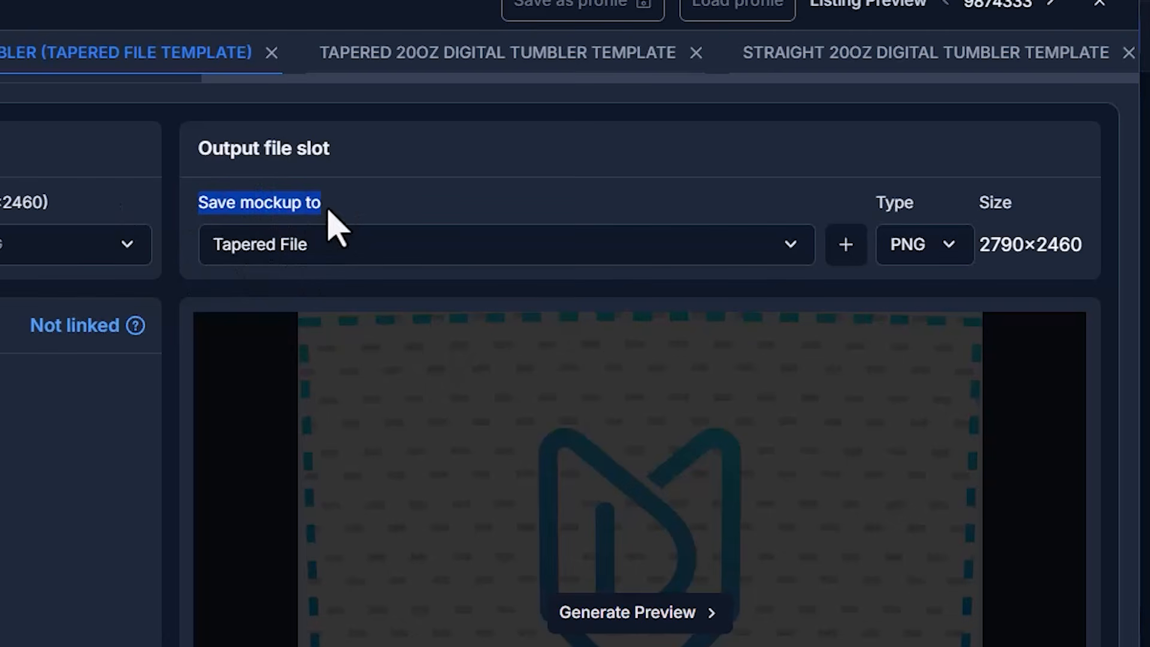
click(185, 231)
click(292, 257)
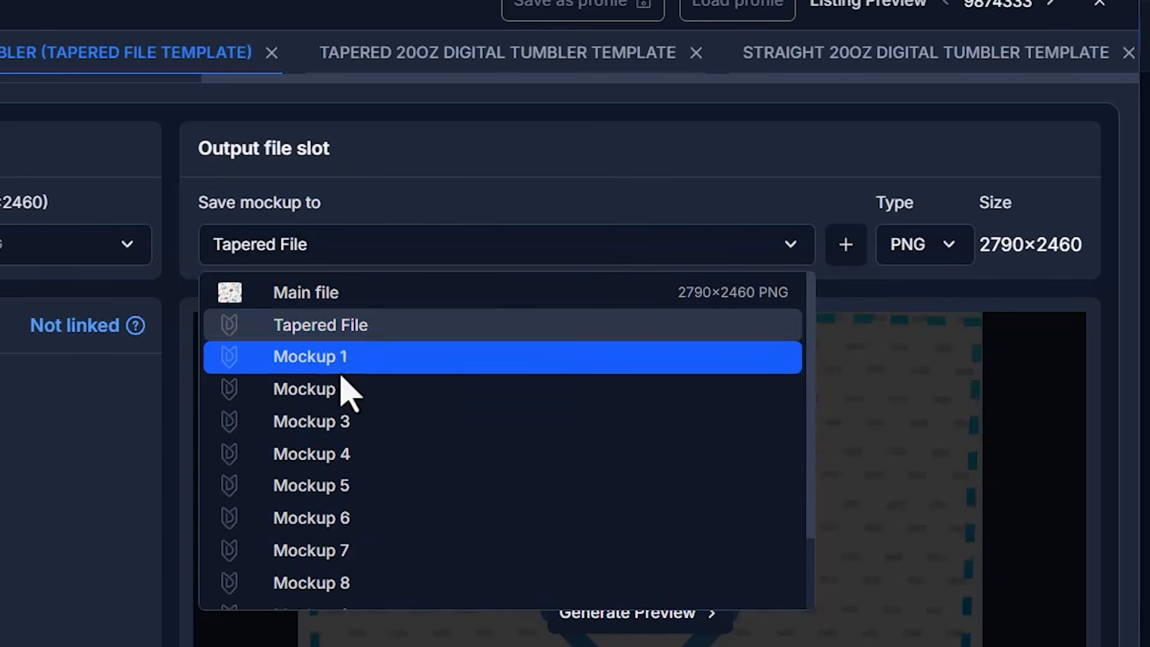
click(360, 328)
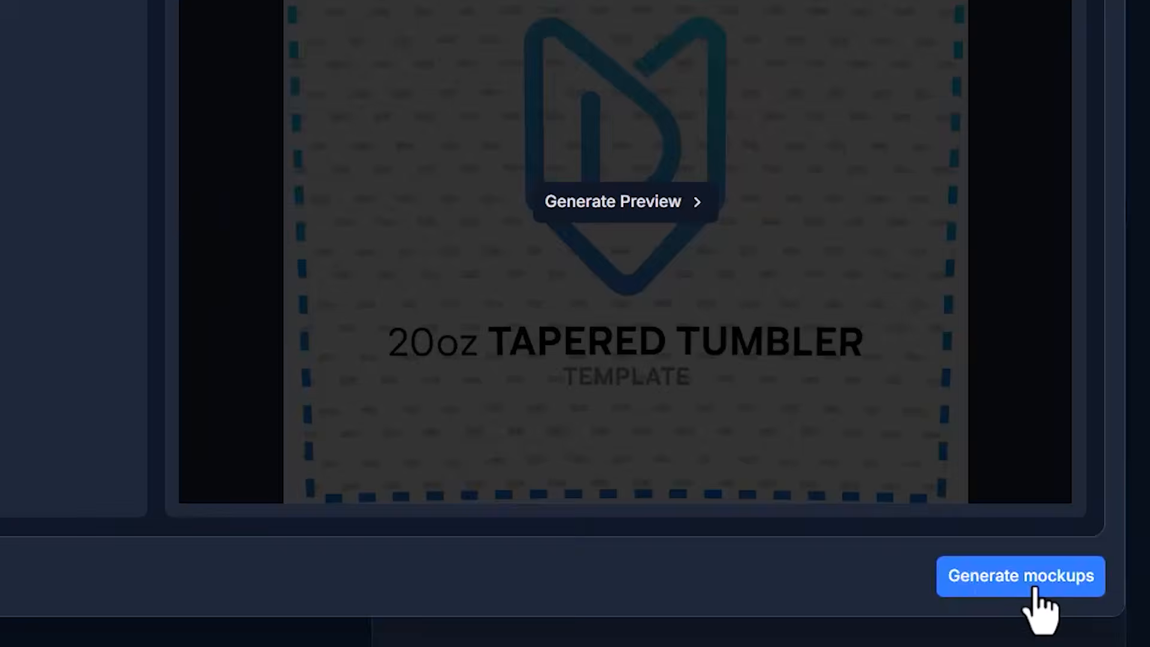
click(782, 528)
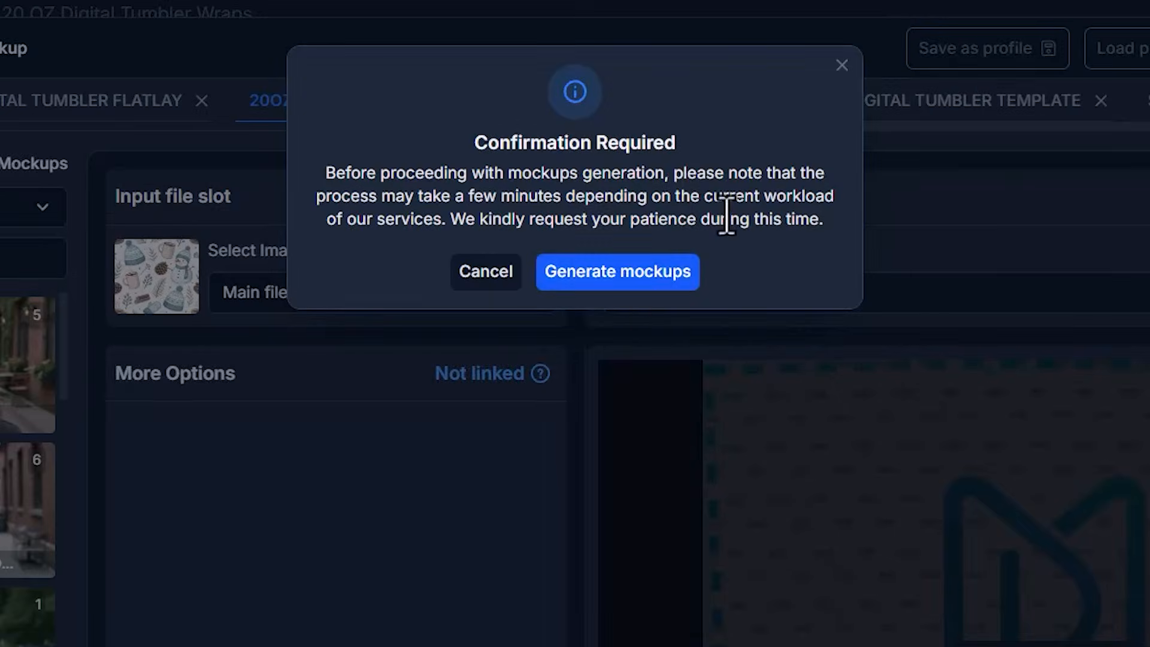
click(457, 221)
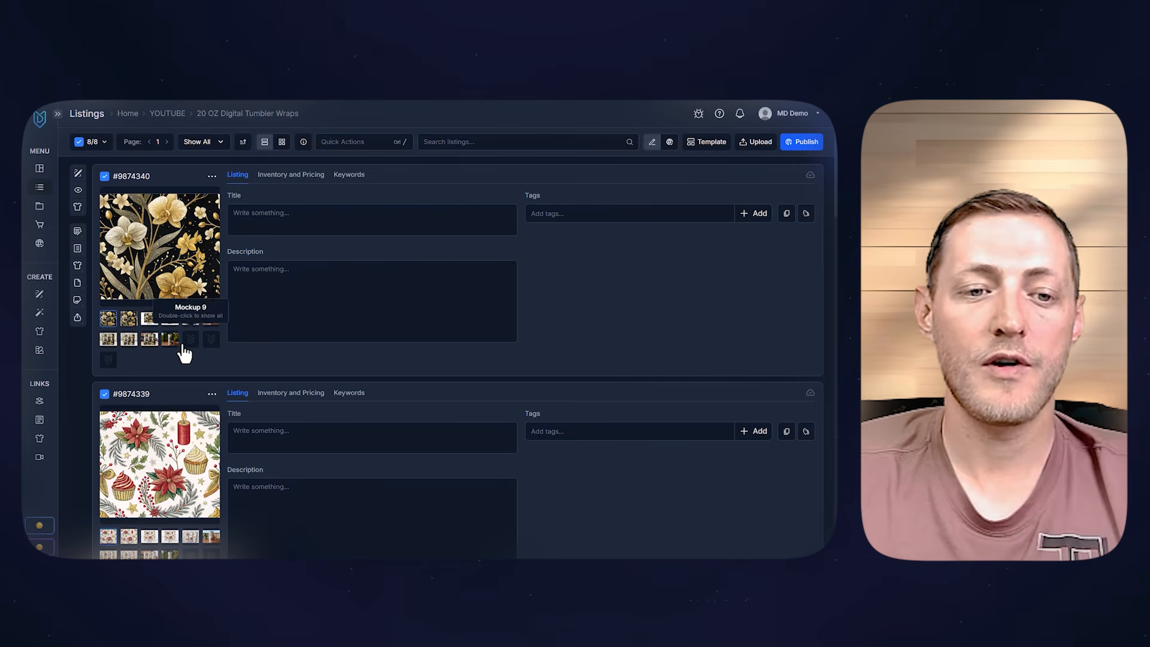
Look through the listings for their generated mockups and show the listings as a grid.
scroll(189, 339, down, 5)
scroll(198, 340, down, 3)
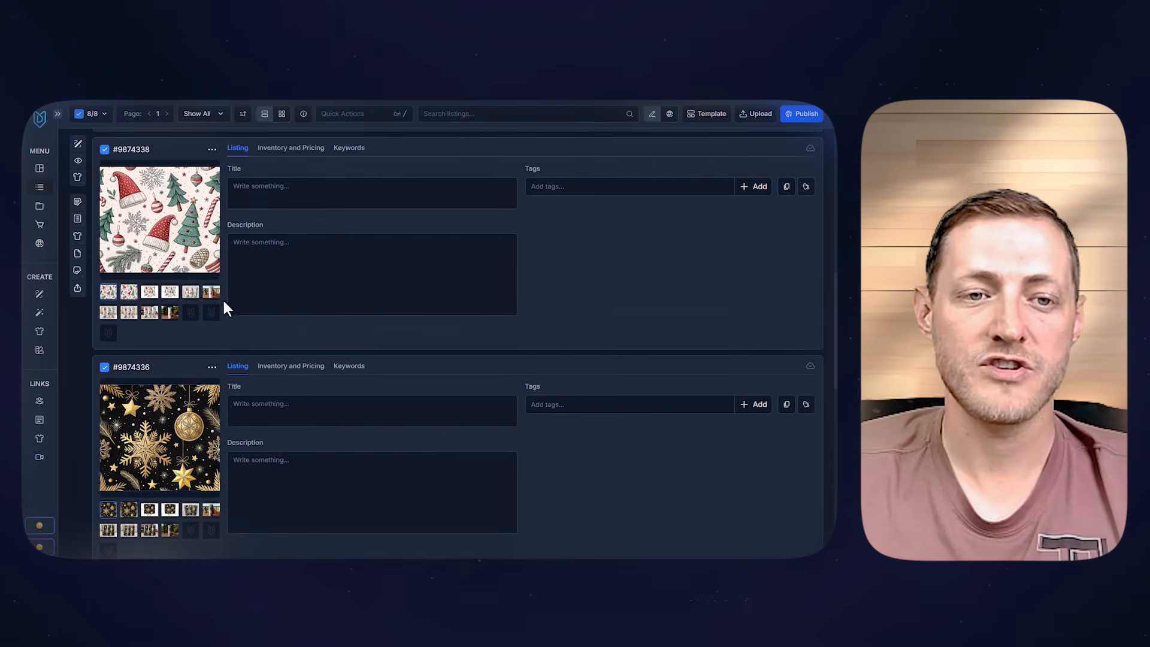
scroll(221, 297, up, 10)
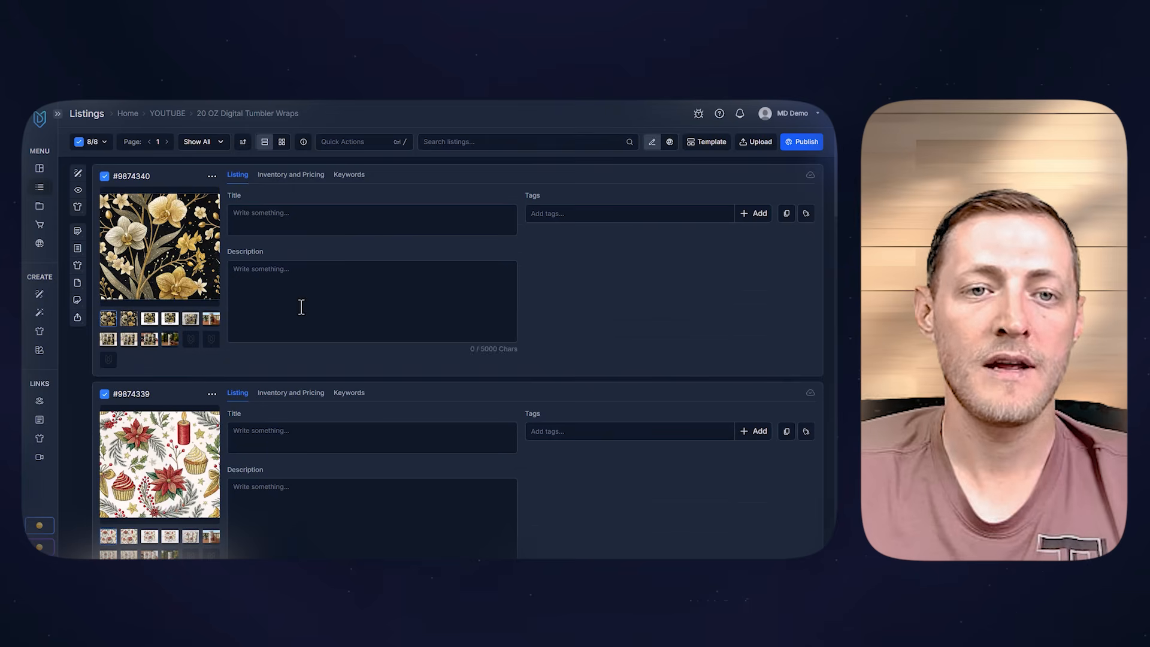
click(282, 144)
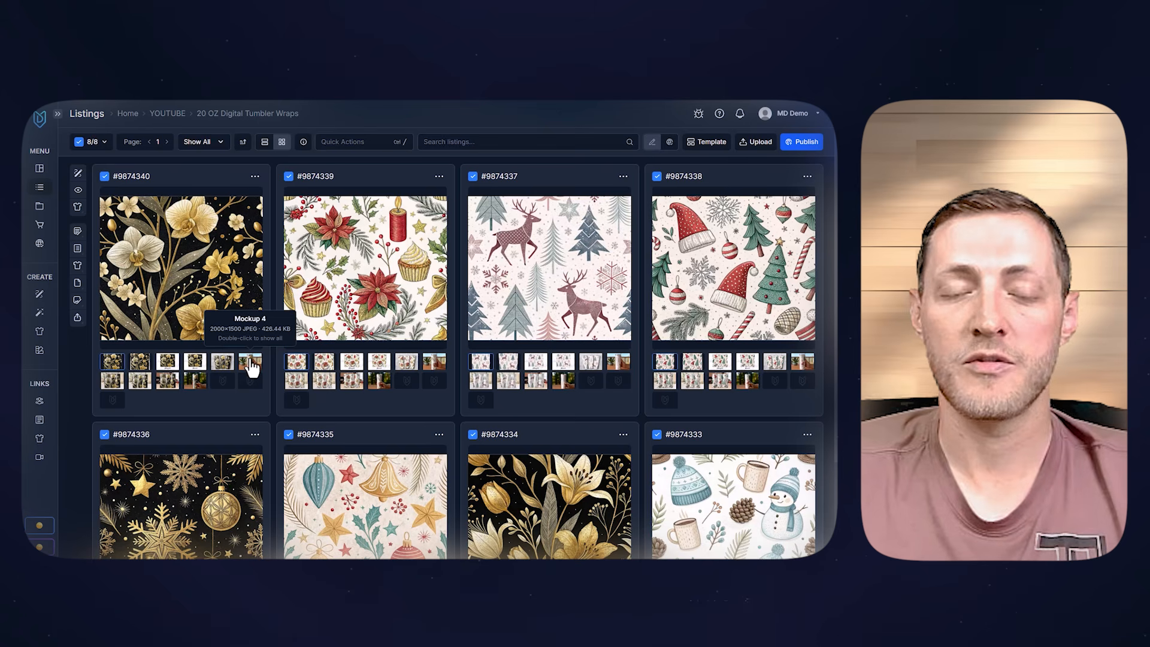
Inspect the first listing's Tapered File and display Mockups 1 to 5 in turn across all listings.
click(140, 371)
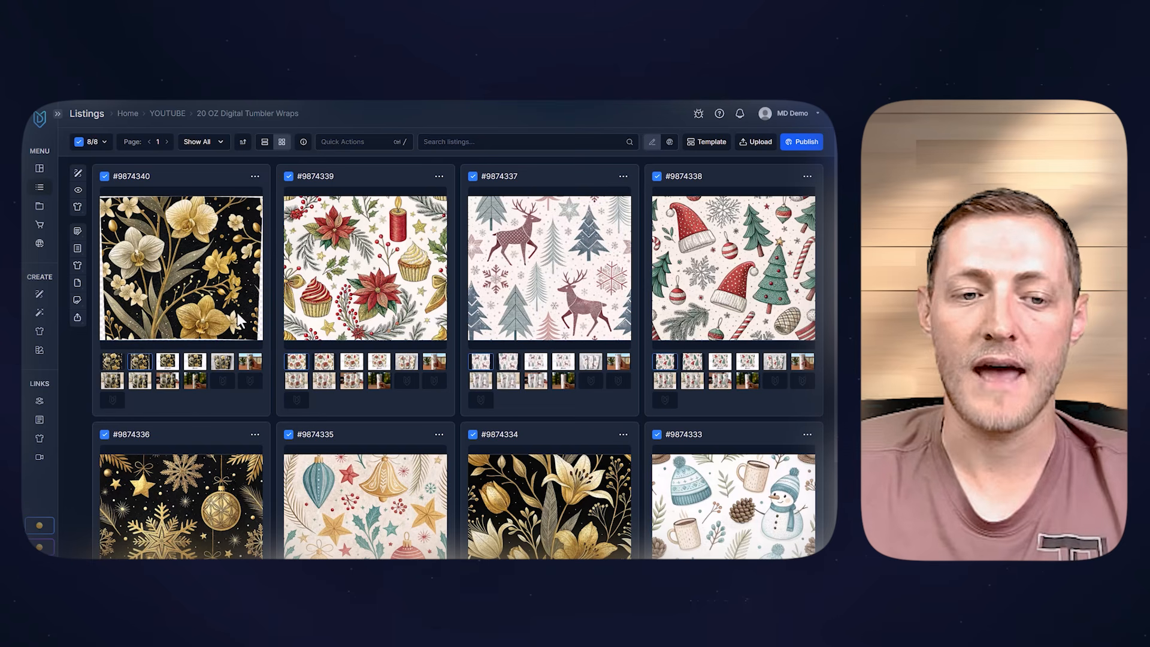
mouse_move(145, 370)
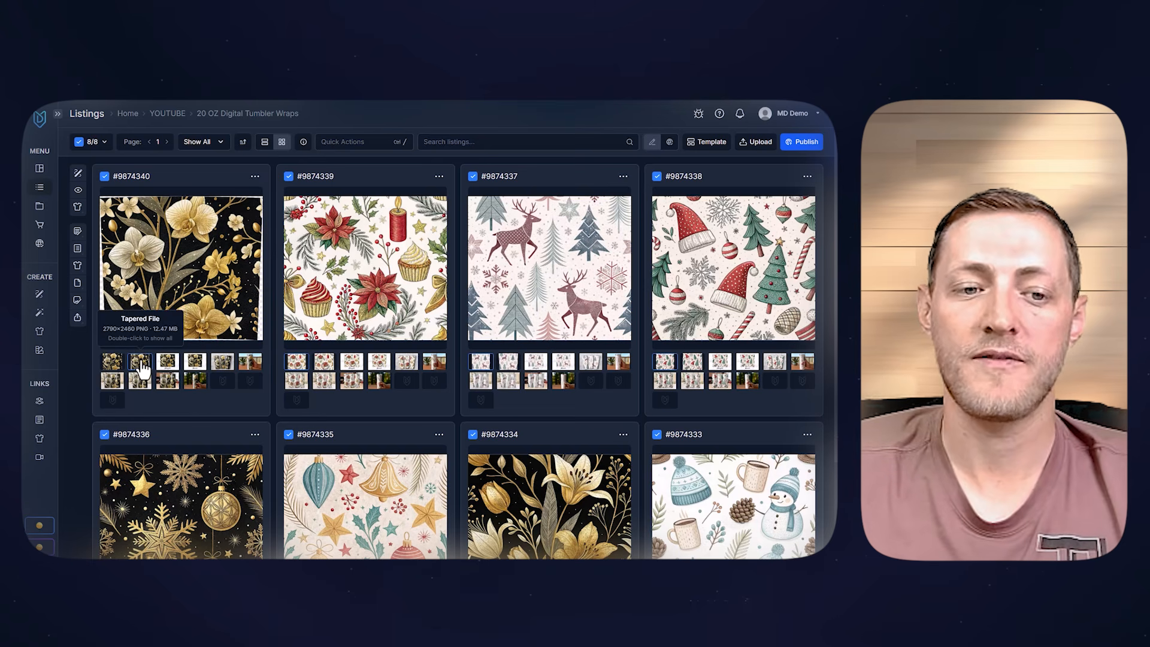
click(169, 370)
double_click(168, 371)
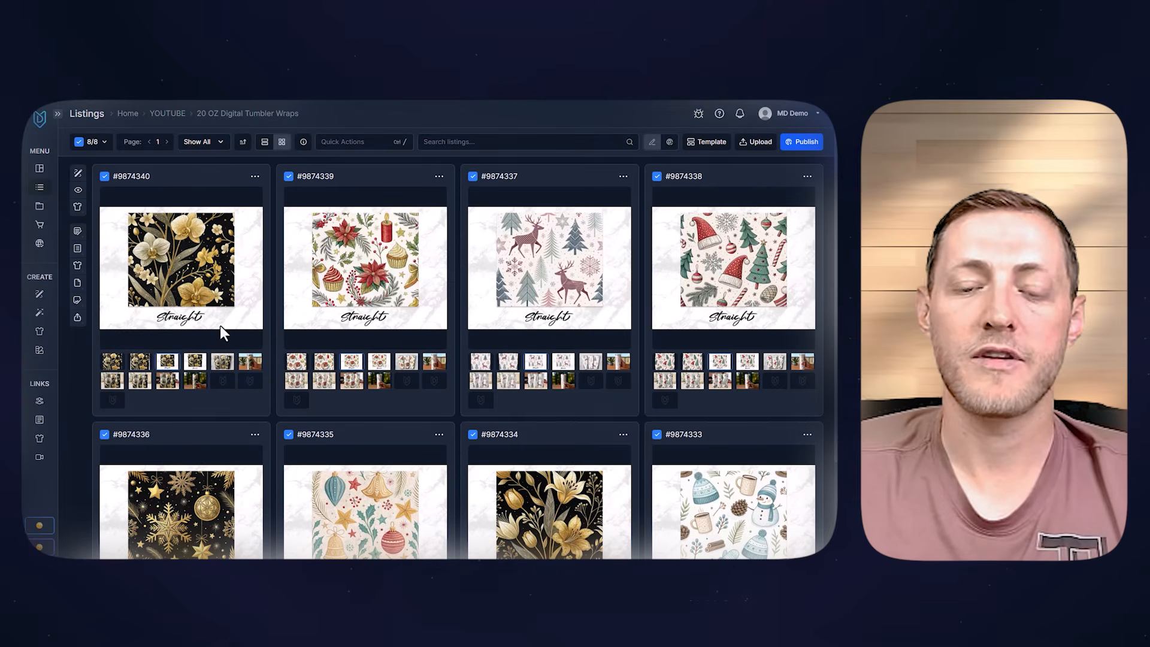
double_click(195, 371)
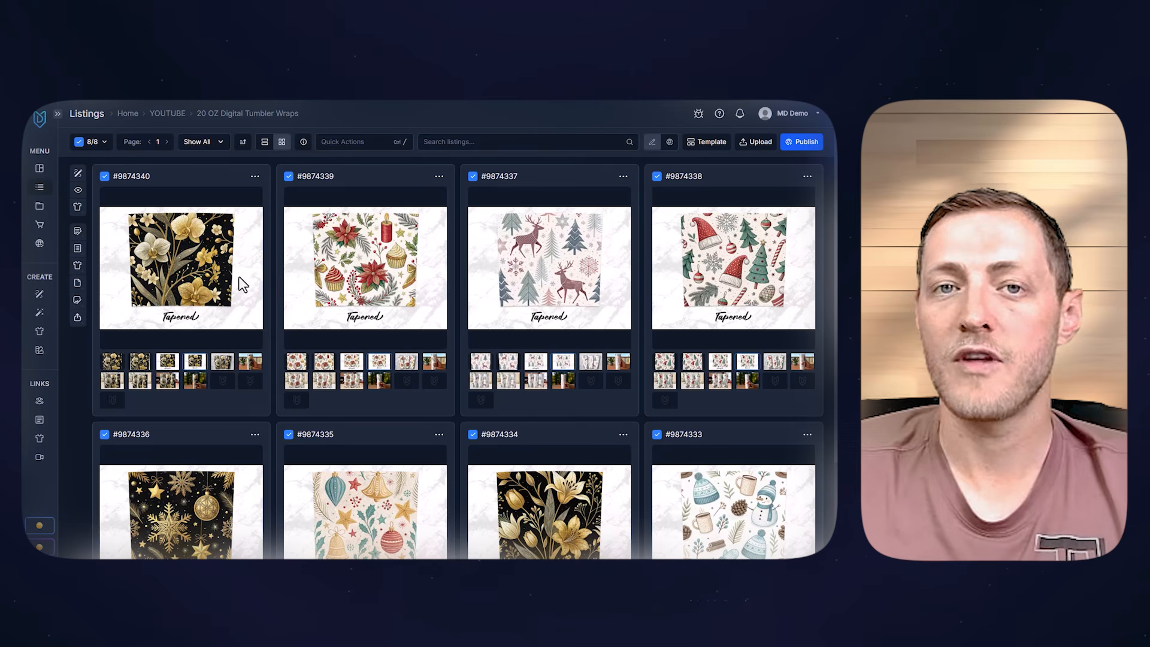
double_click(226, 363)
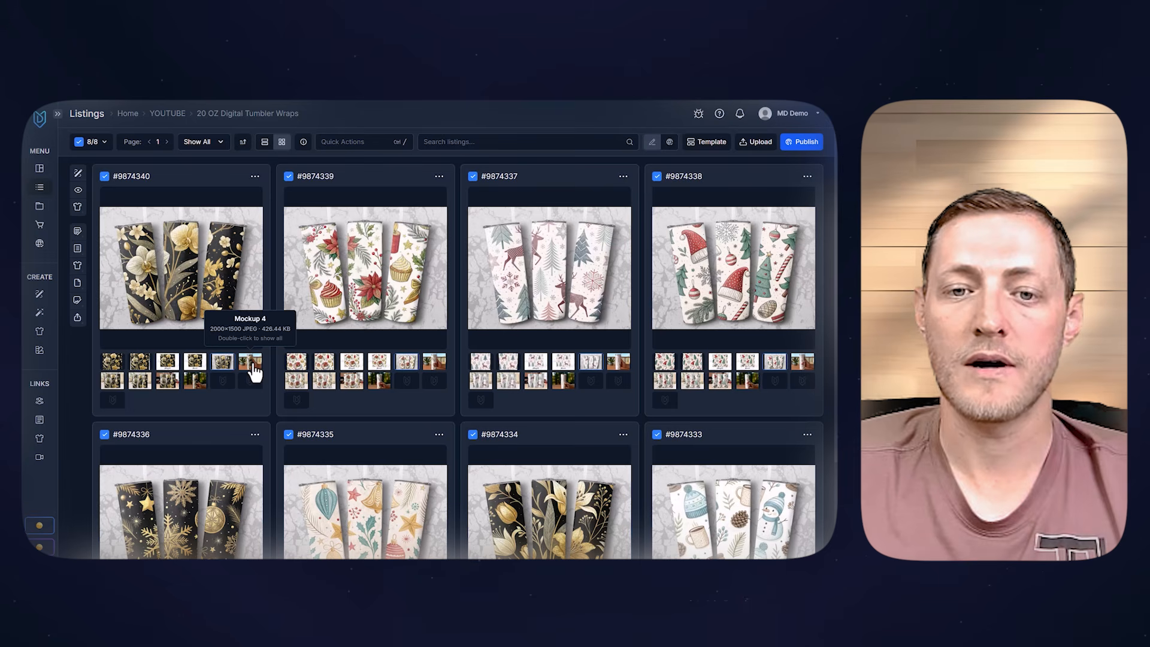
double_click(253, 366)
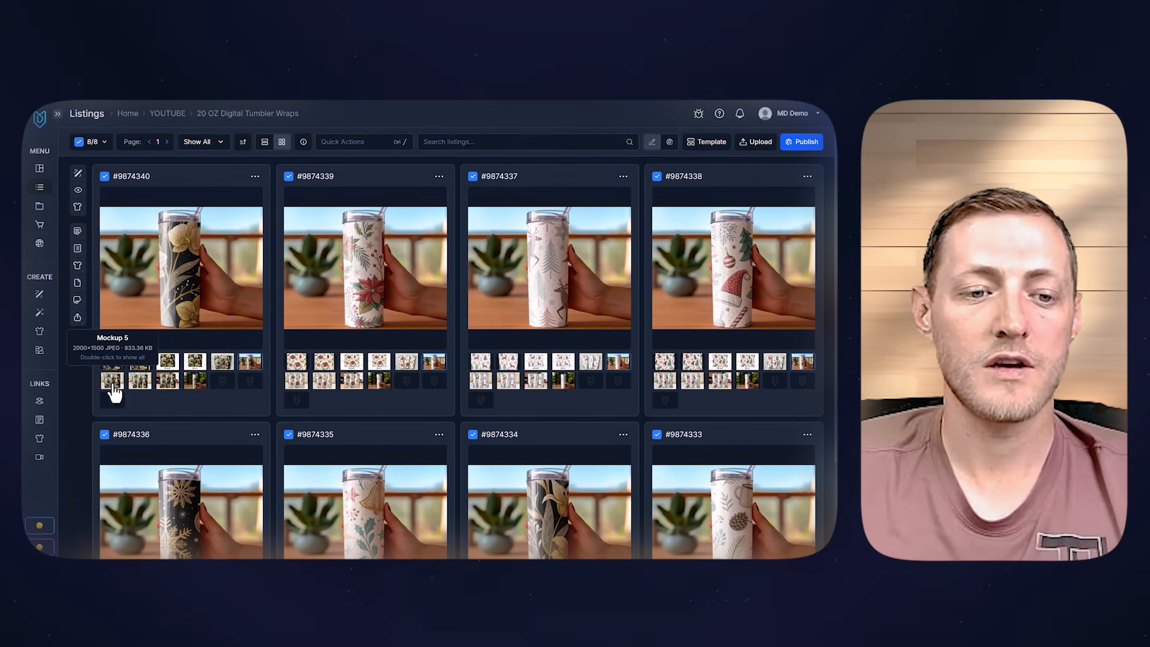
double_click(113, 387)
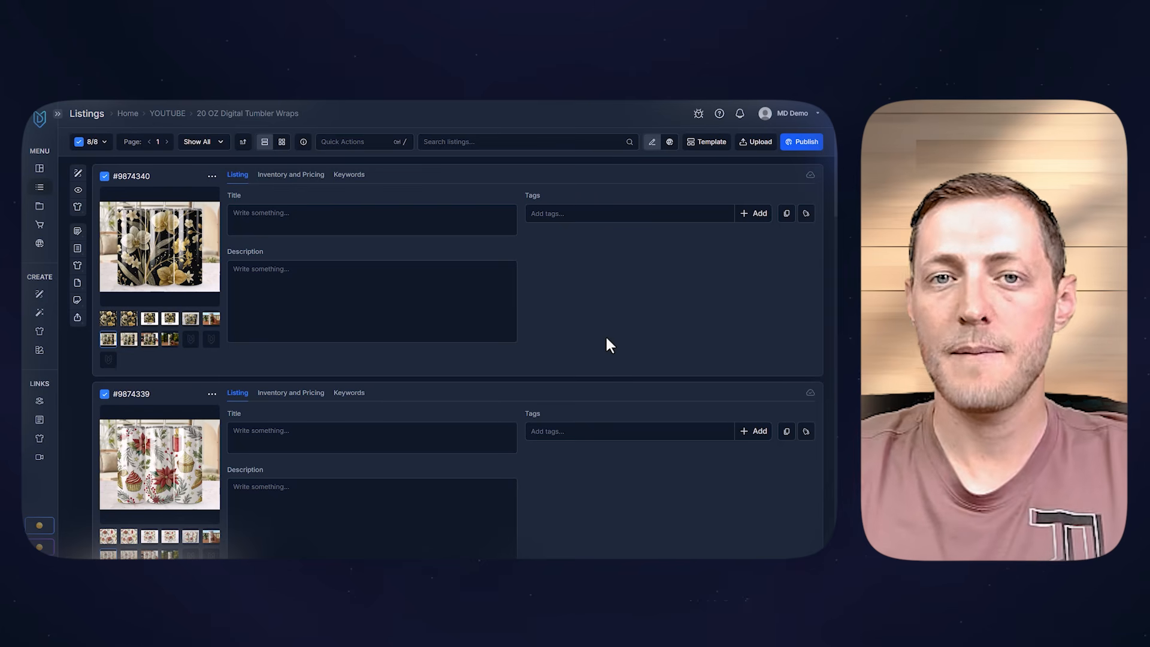
Show the first listing's main file and open Vision AI for the selected listings with Main file as the input slot.
click(503, 308)
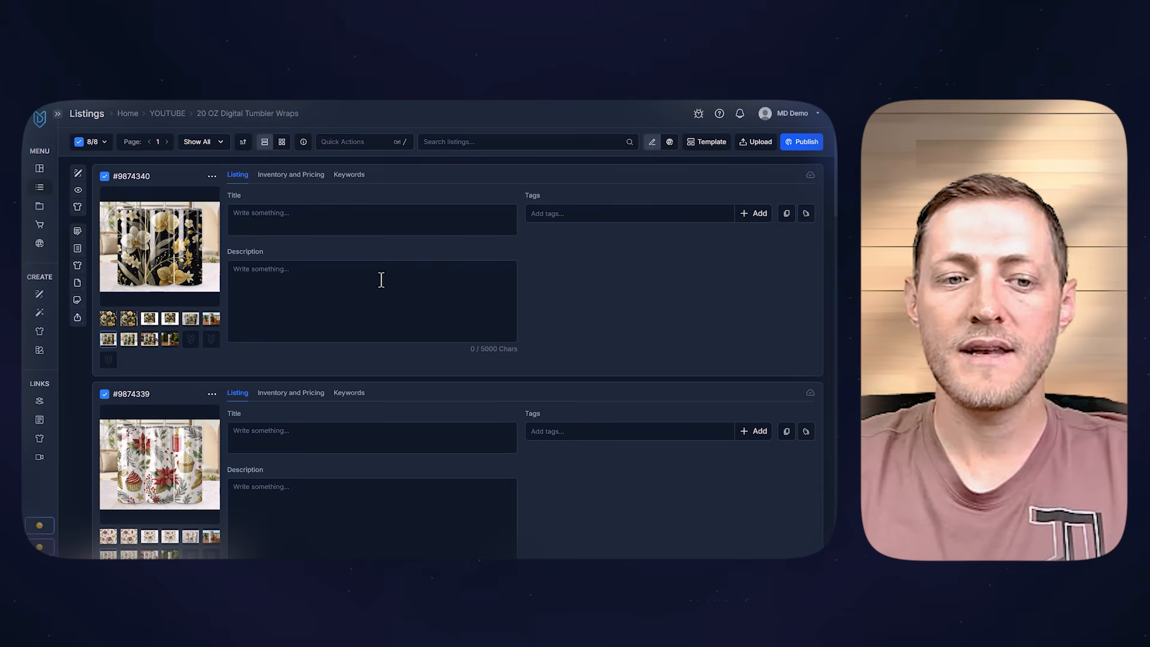
click(110, 320)
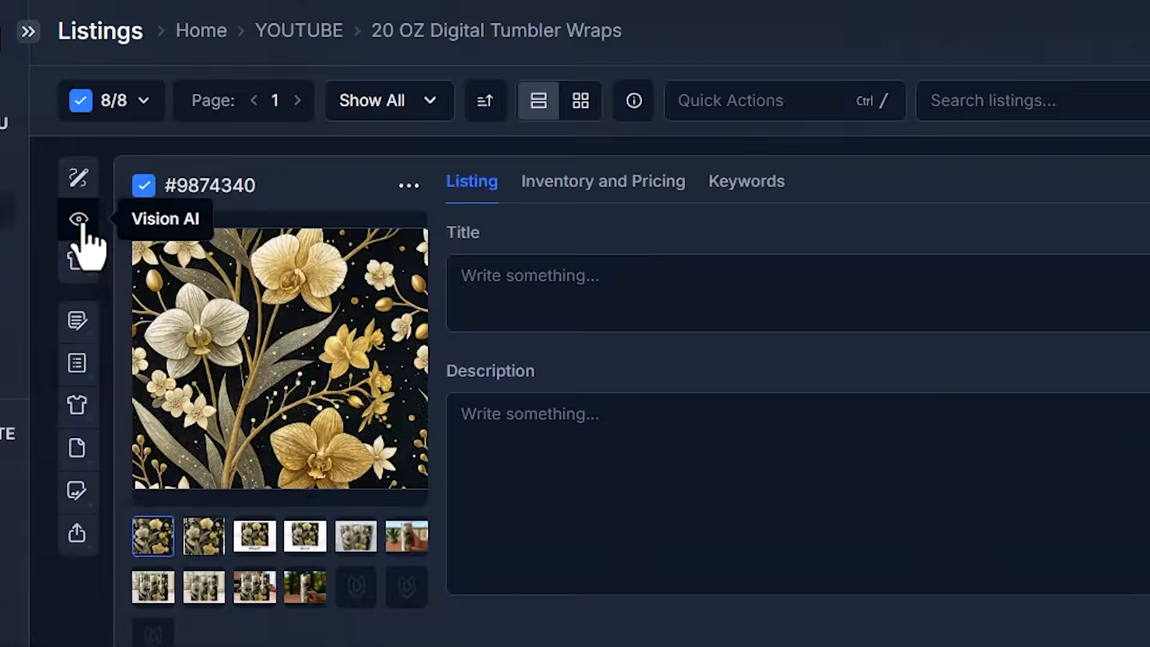
click(142, 226)
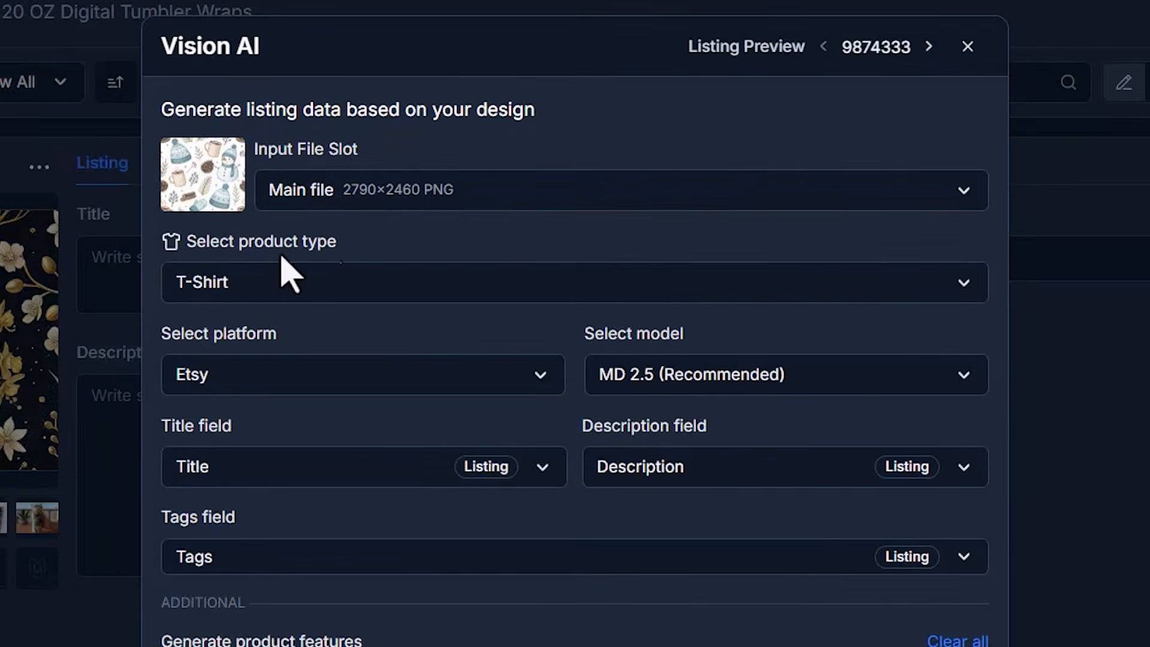
drag(398, 160, 223, 151)
click(405, 159)
click(491, 203)
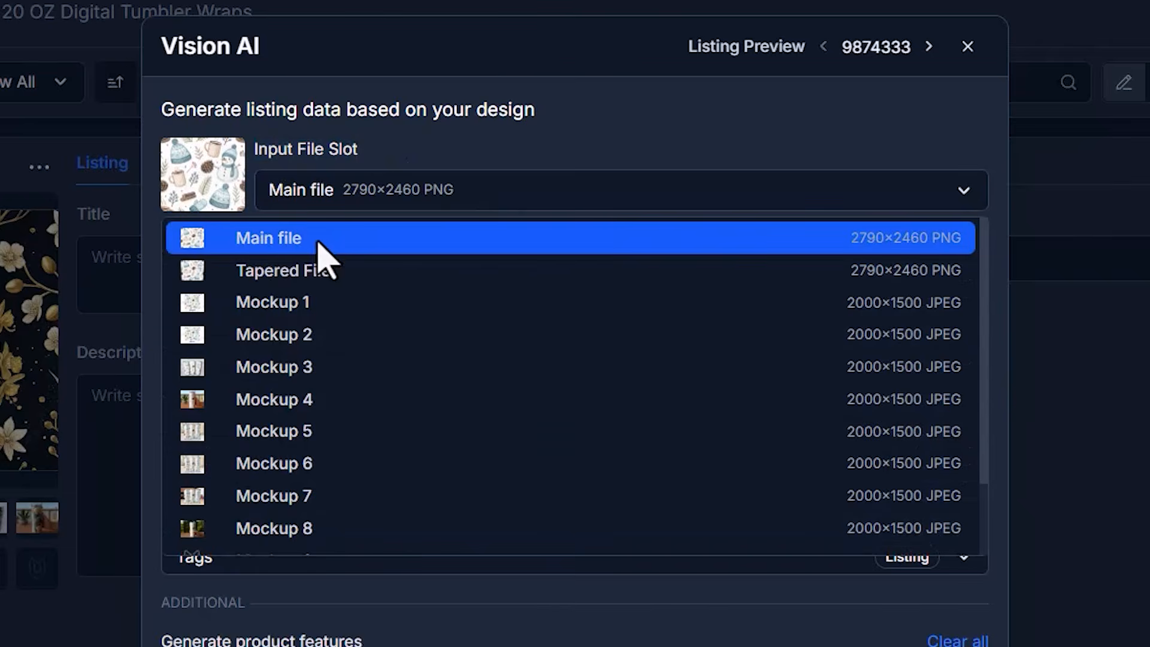
click(275, 242)
click(379, 194)
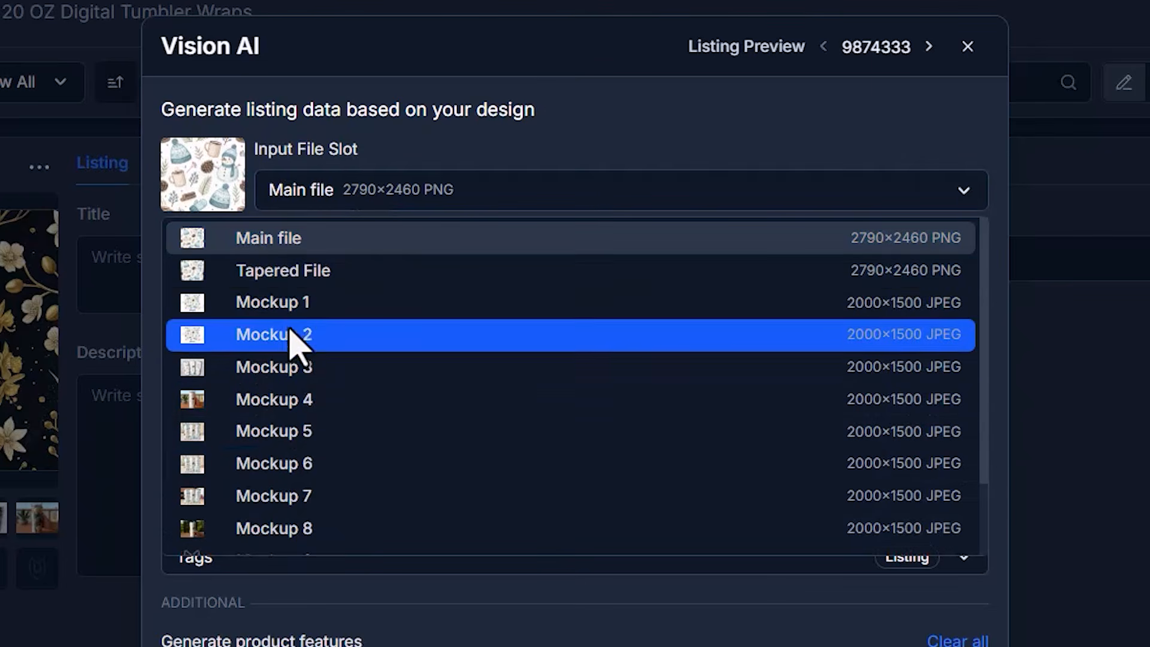
click(407, 157)
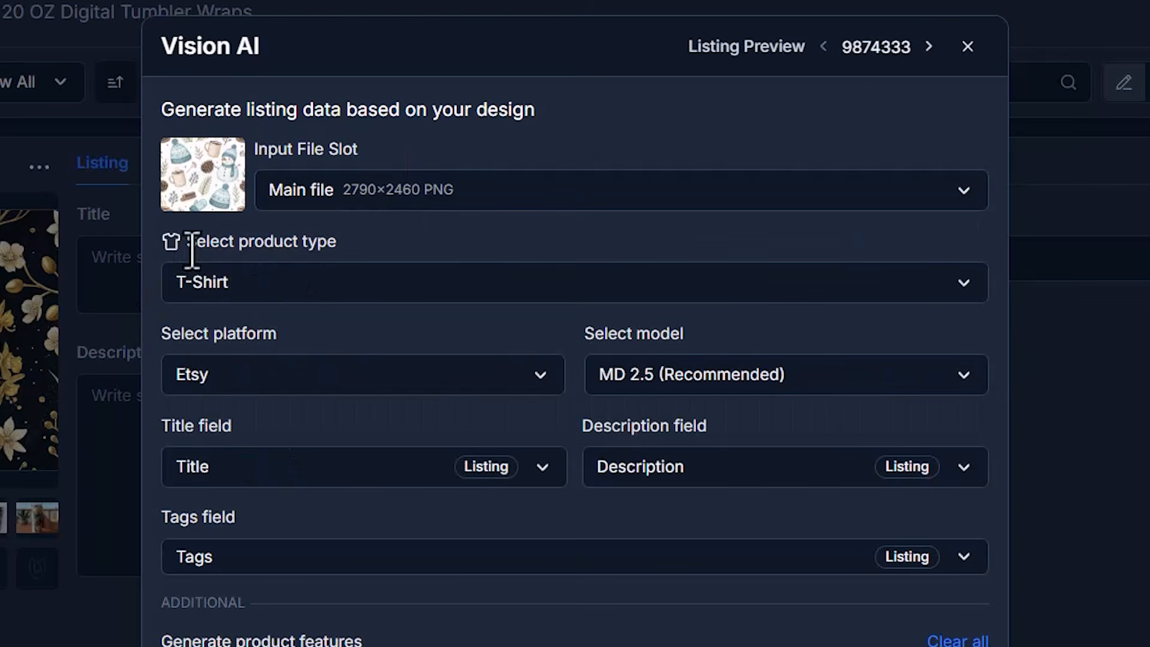
Set the Vision AI product type to Digital and review the available input file slots.
click(281, 282)
click(193, 331)
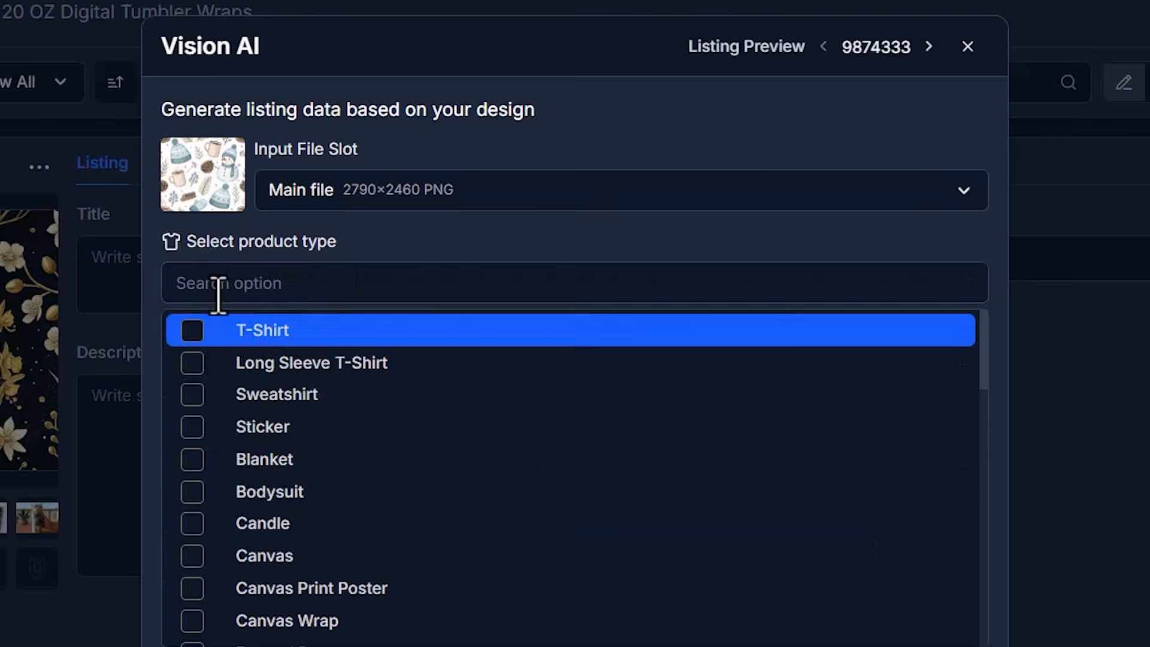
click(219, 291)
text(Digi)
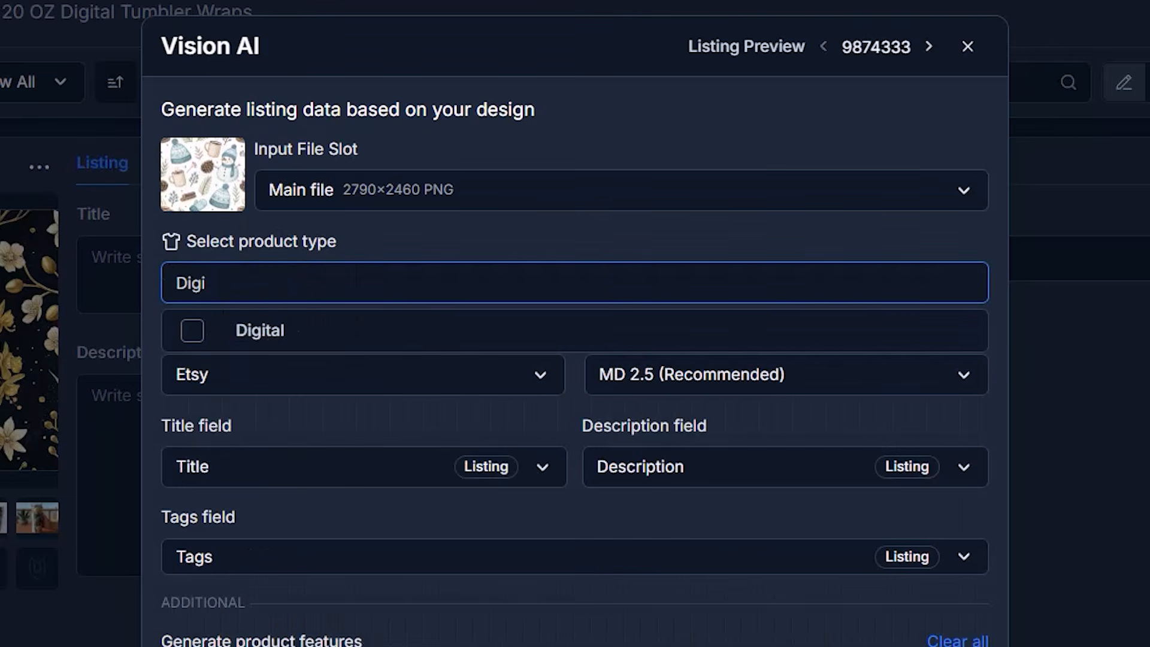
click(234, 331)
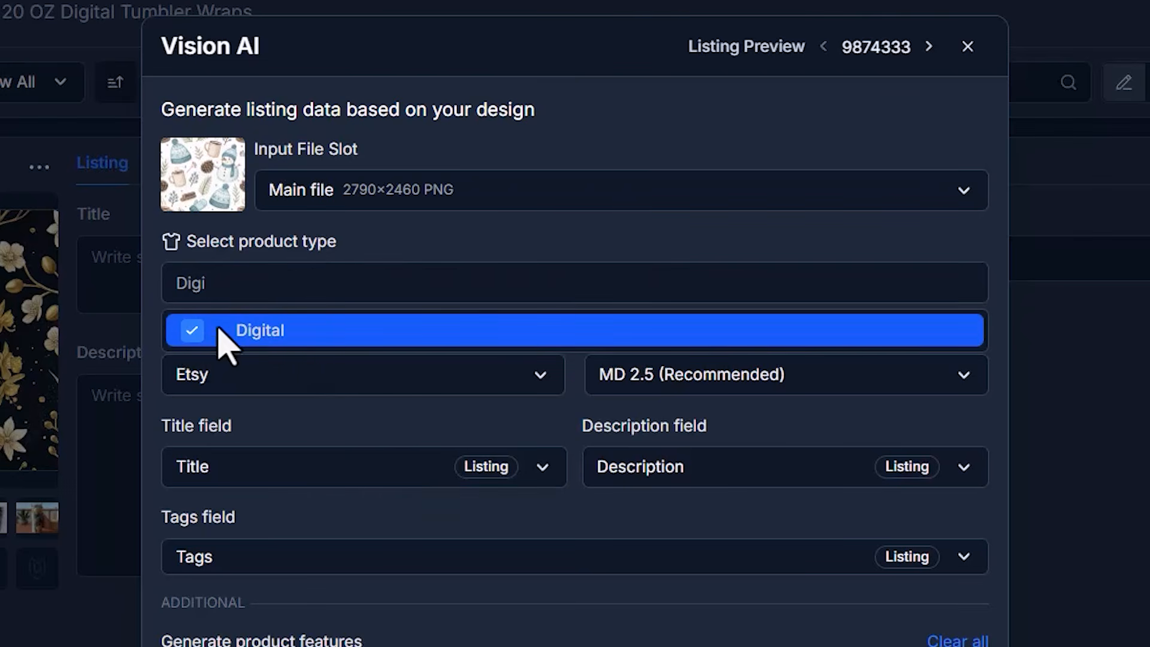
click(533, 190)
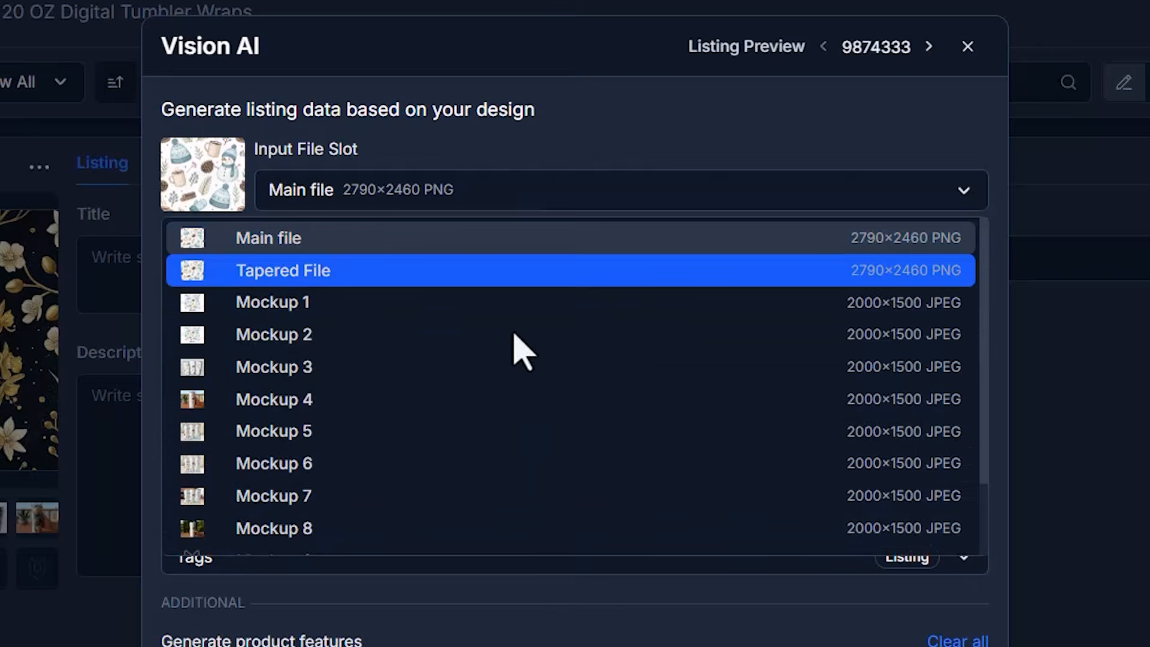
click(547, 190)
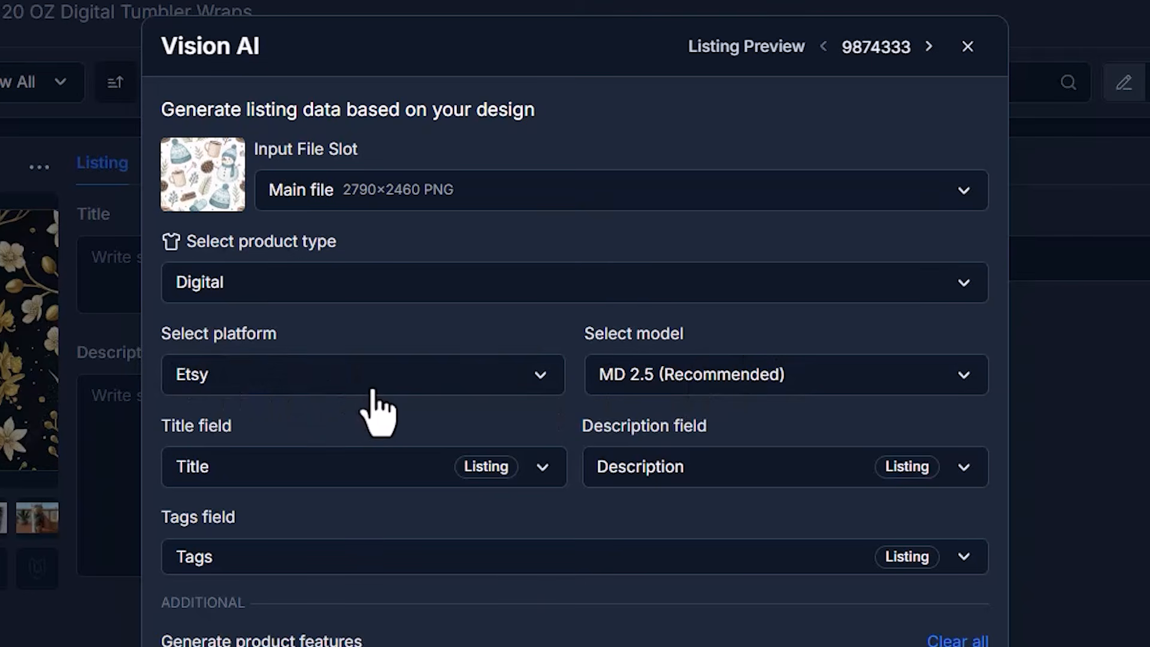
Enable custom instructions for Vision AI and enter "This is a digital file being sold as a tumbler wrap.".
scroll(393, 231, down, 6)
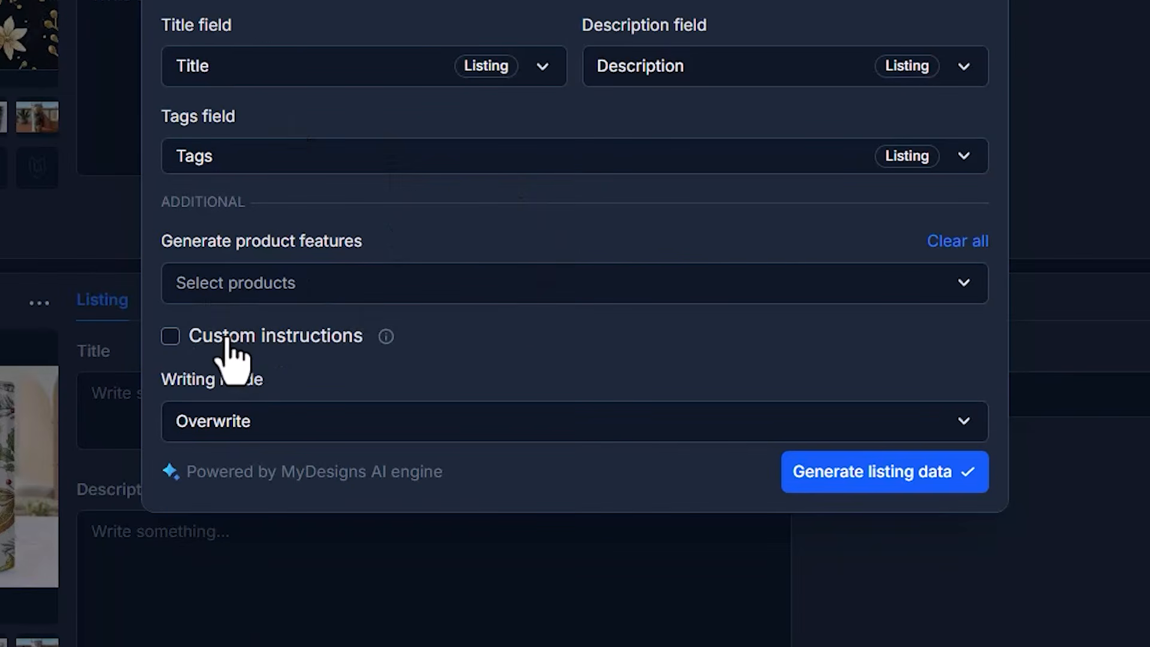
click(171, 337)
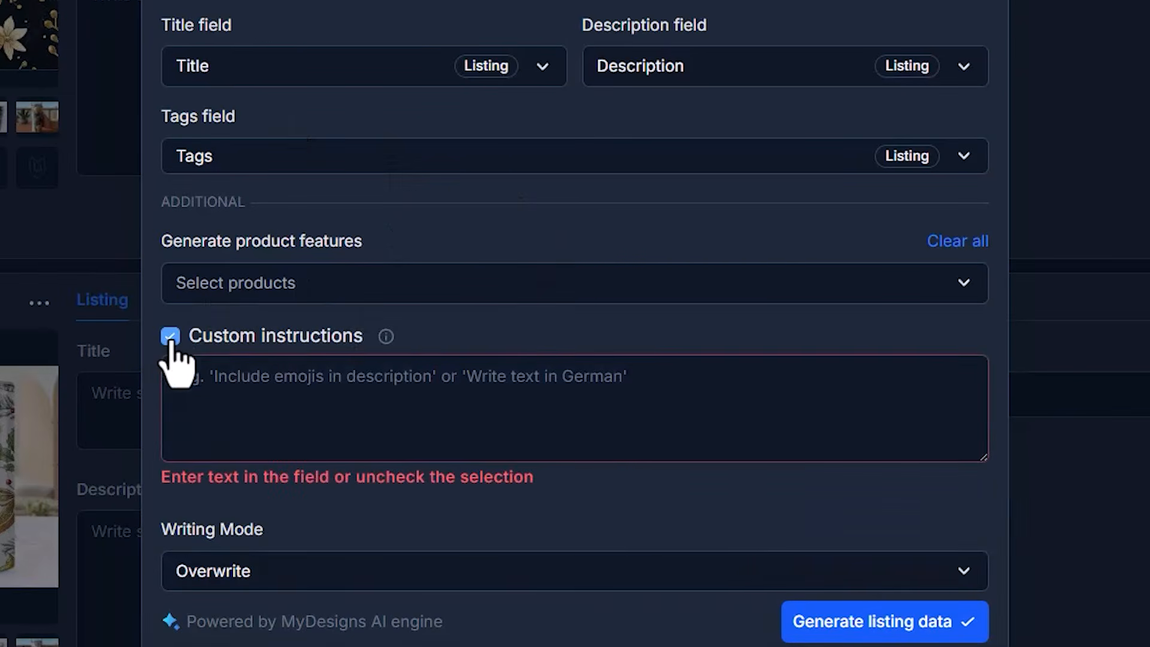
mouse_move(383, 347)
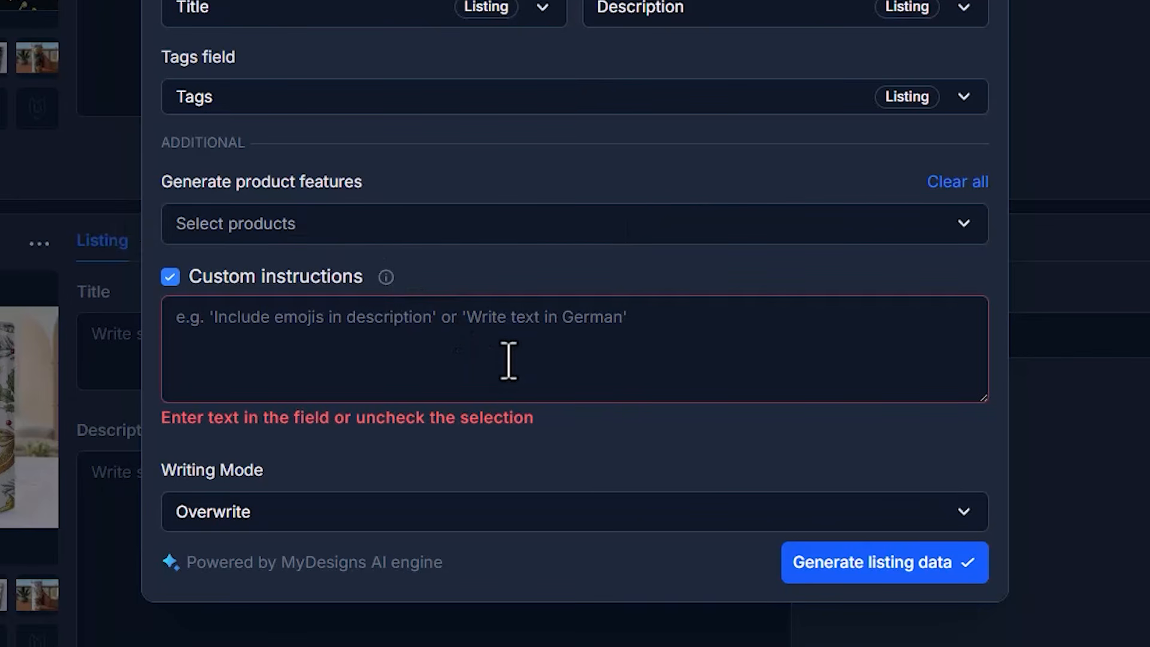
click(401, 337)
text(This)
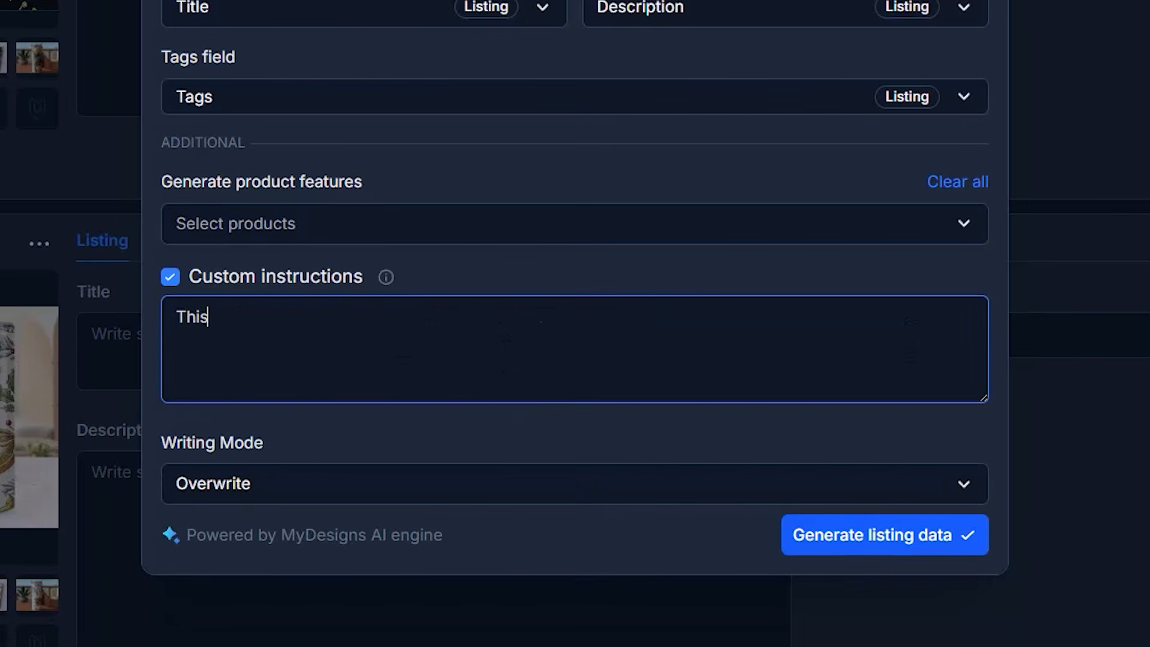
text( is a digital)
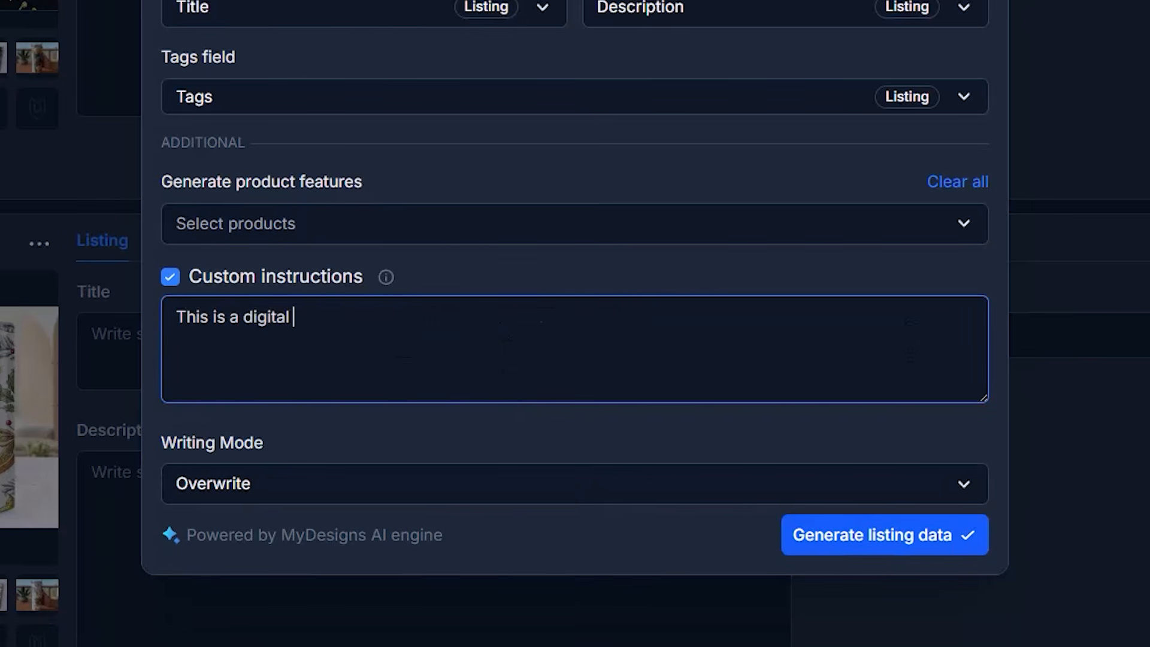
text( file being sold)
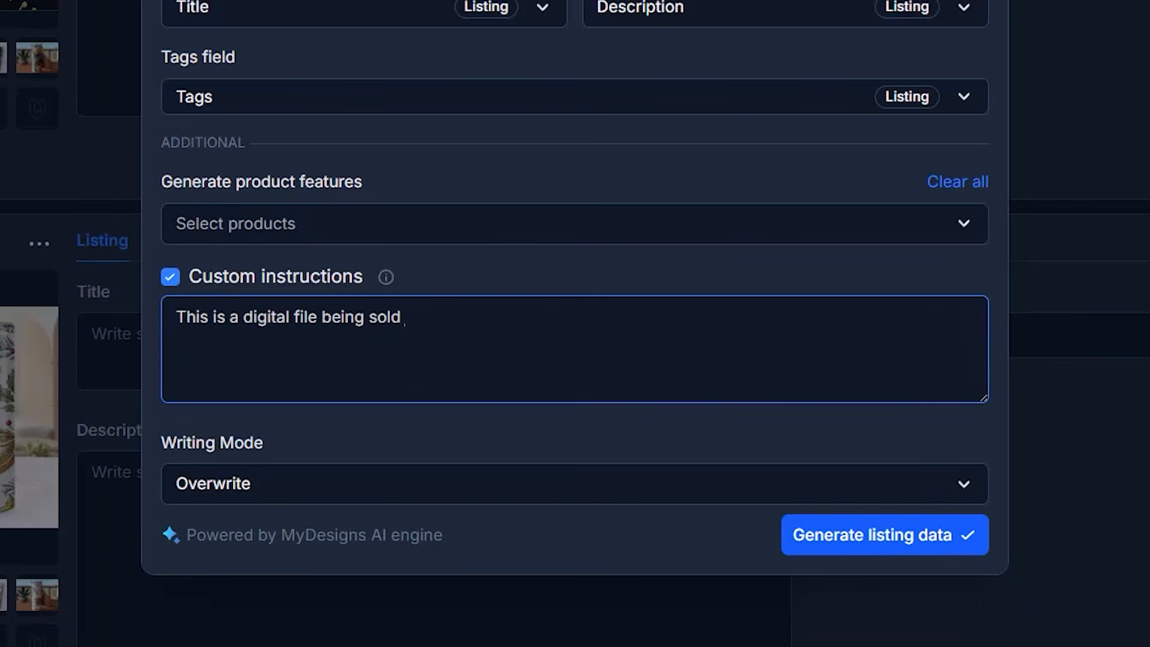
text( as a tumbler wtr)
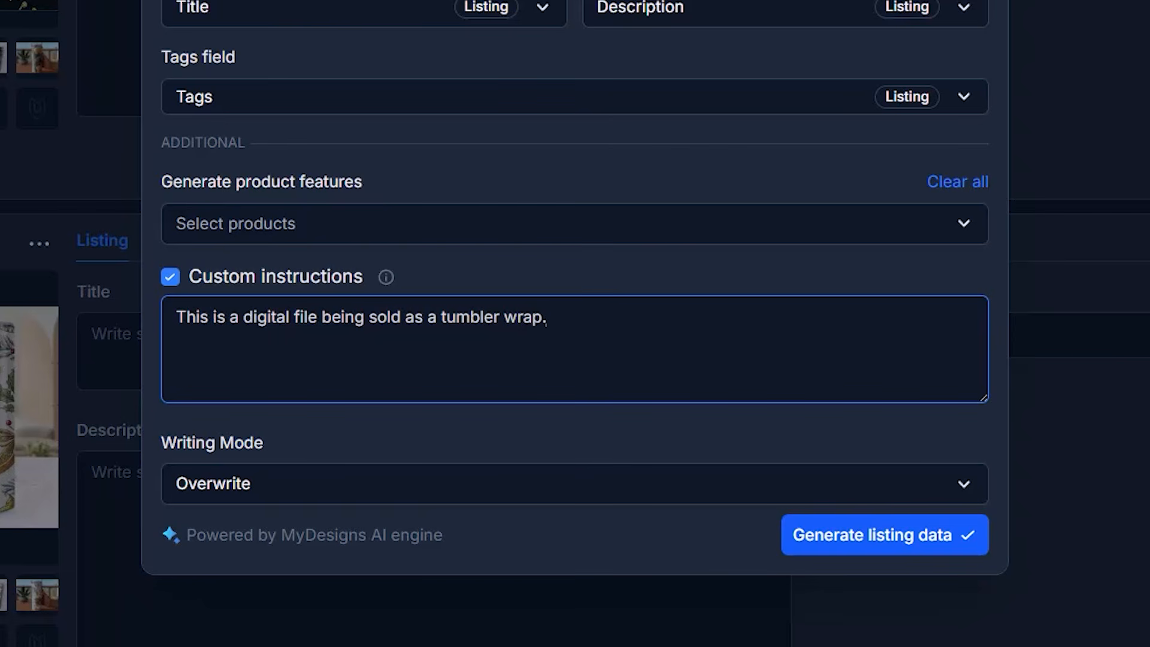
Insert "PNG" before "file" in the instructions, append "Please include this in the data." and generate the listing data.
click(291, 319)
text(PNG)
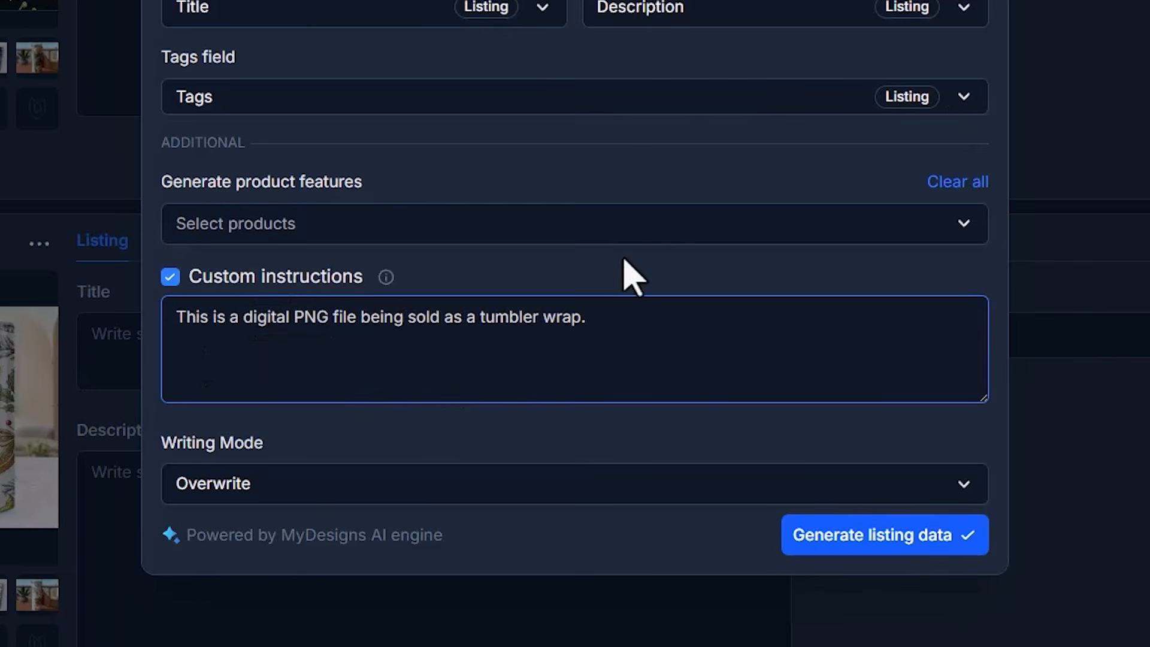
click(701, 328)
text(Please include thi)
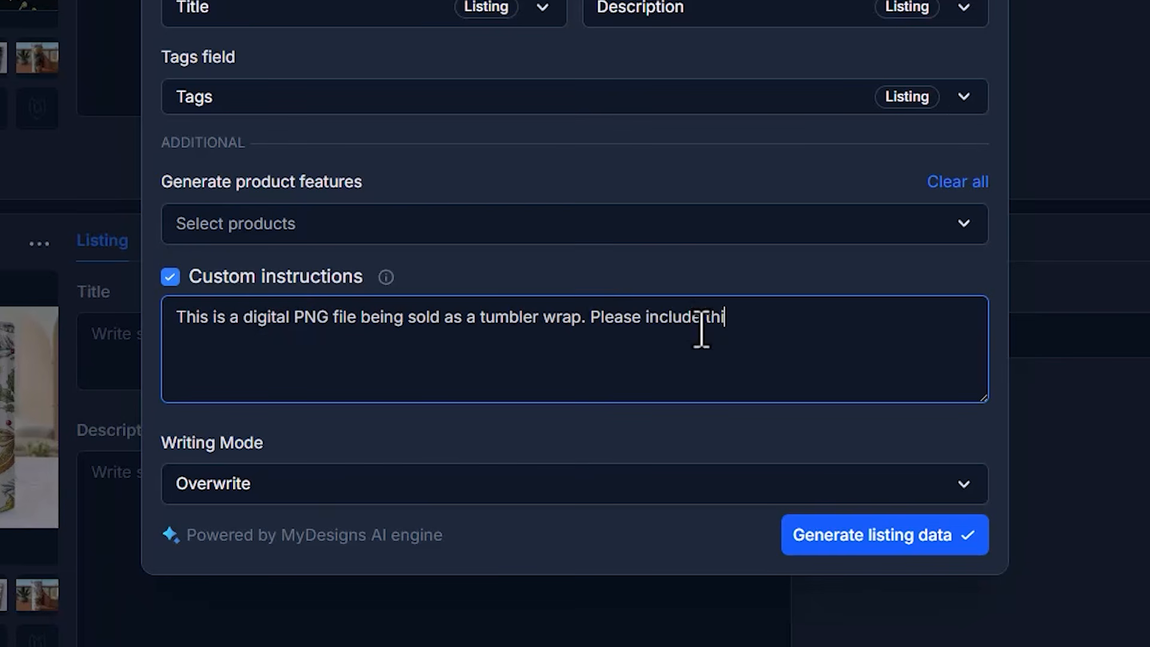
text(s in the data.)
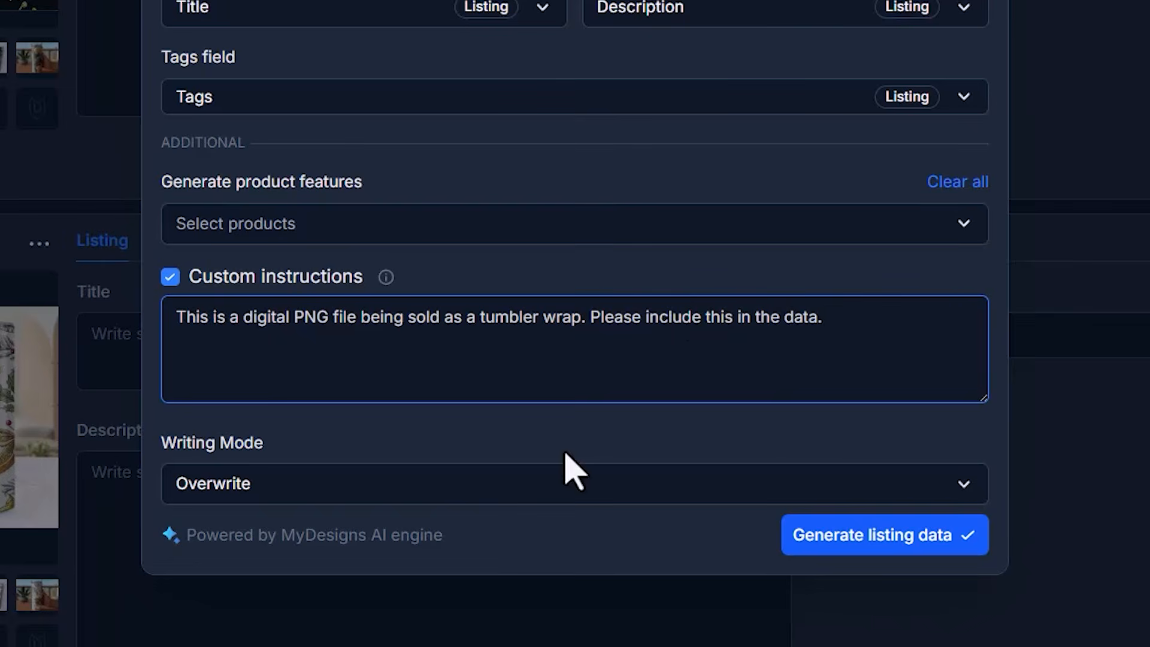
click(875, 535)
click(608, 231)
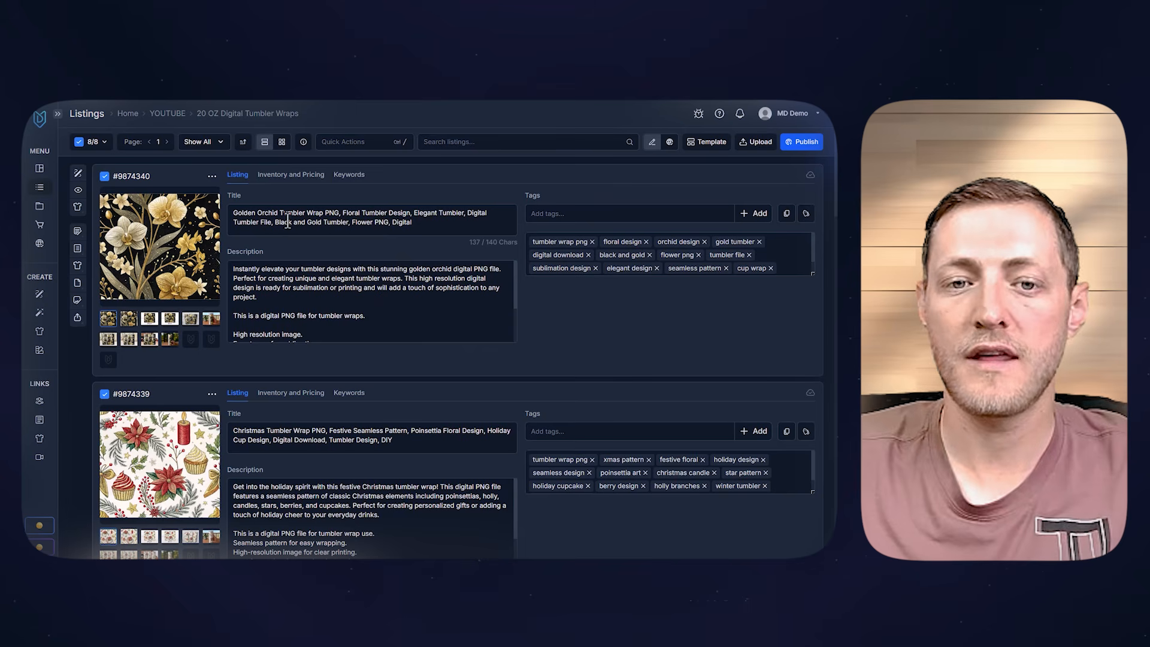
Review the generated titles, descriptions and tags across the tumbler wrap listings.
scroll(324, 287, down, 2)
scroll(244, 403, down, 4)
scroll(244, 403, up, 4)
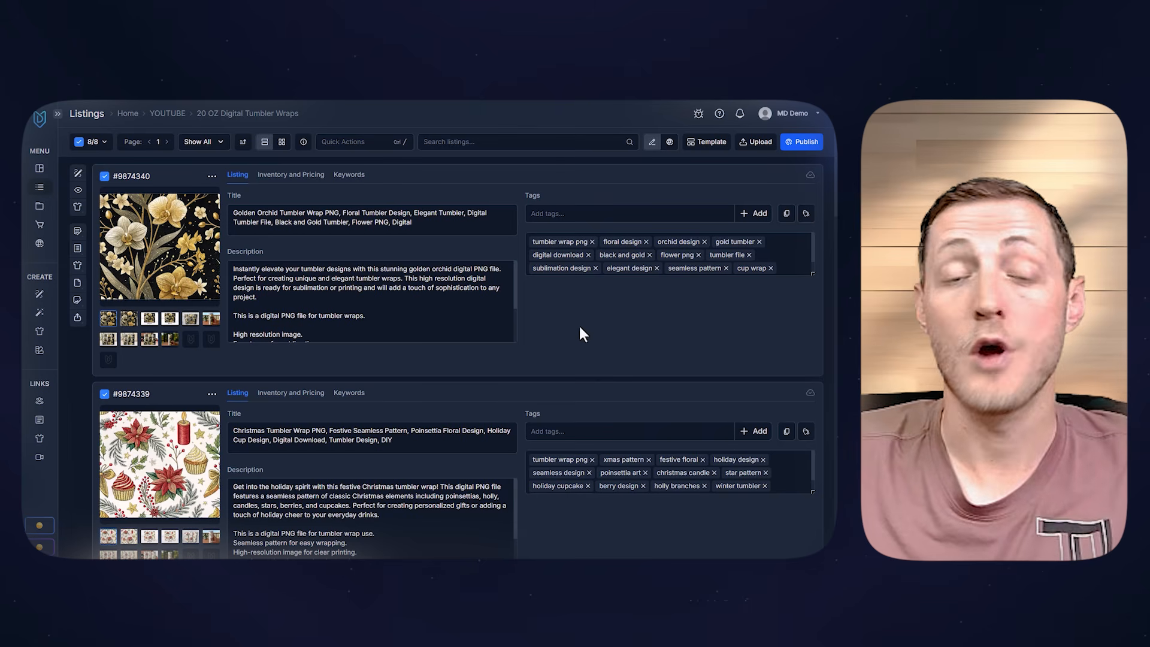
scroll(516, 355, down, 6)
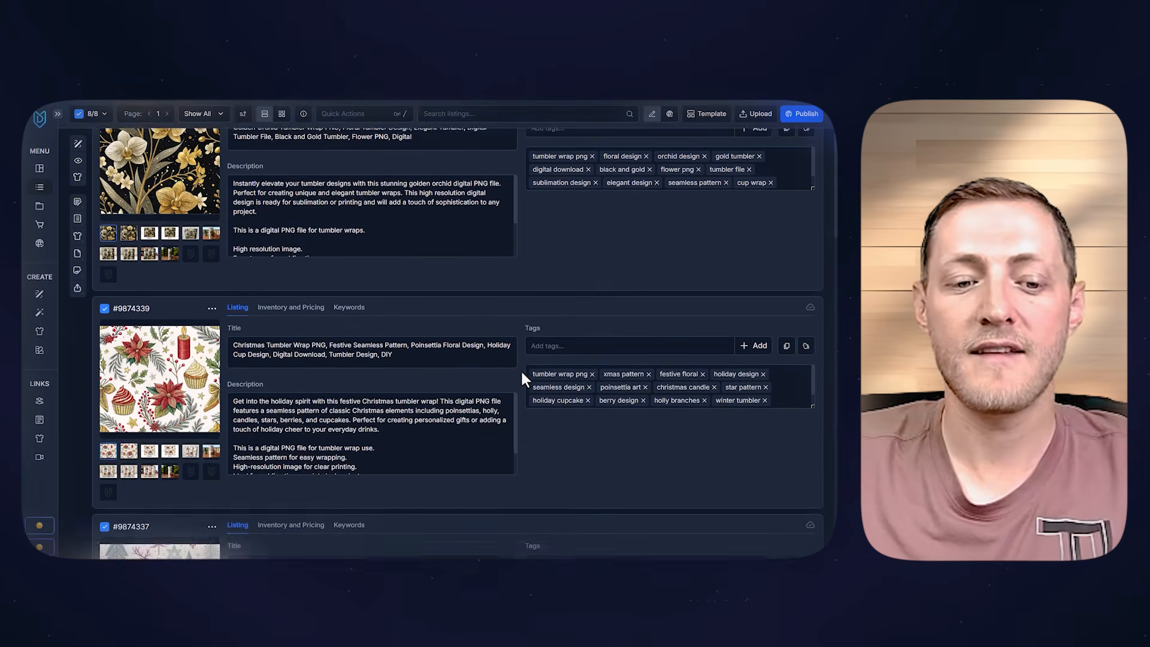
scroll(544, 376, up, 6)
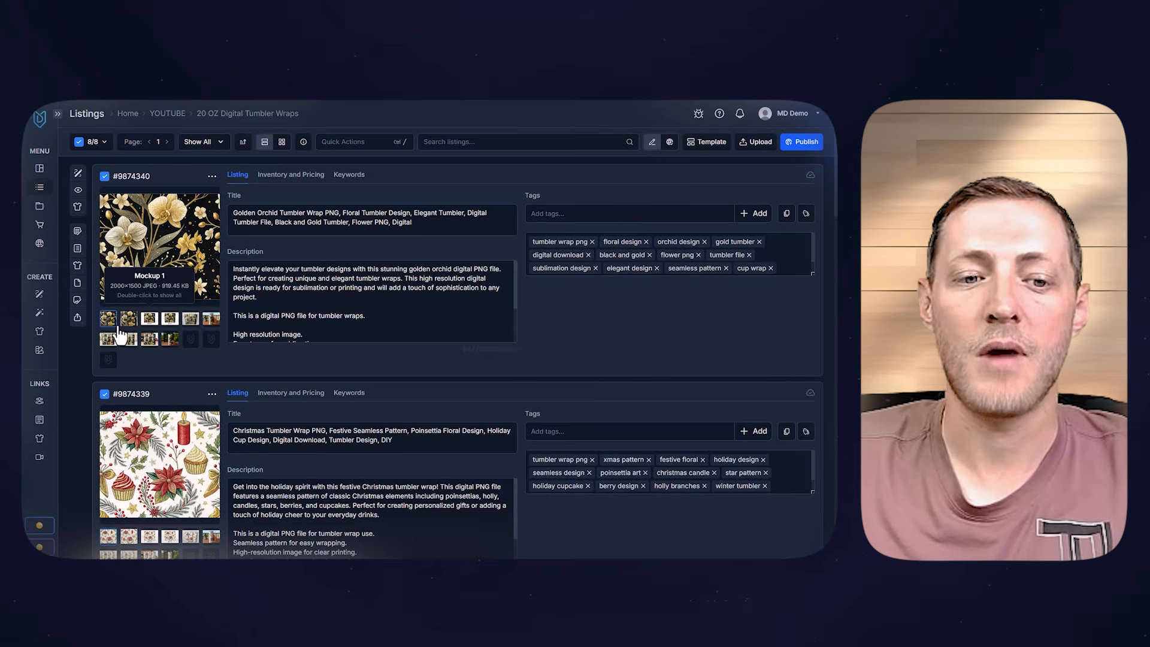
click(284, 273)
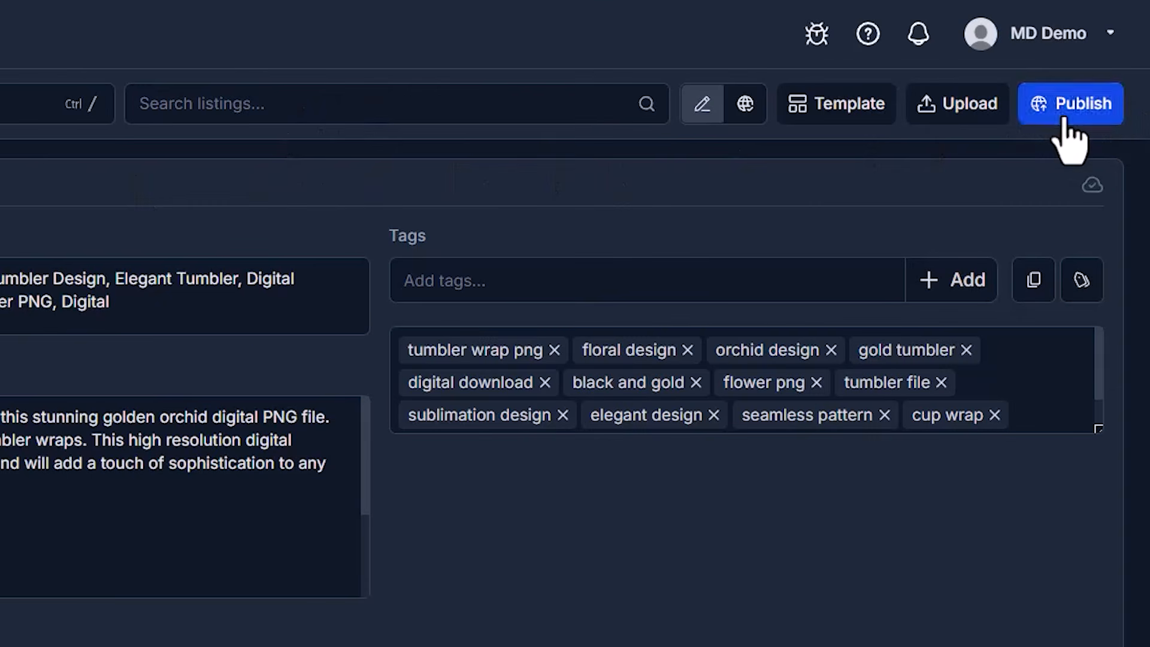
Start publishing the selected listings to Etsy as digital products.
click(1063, 117)
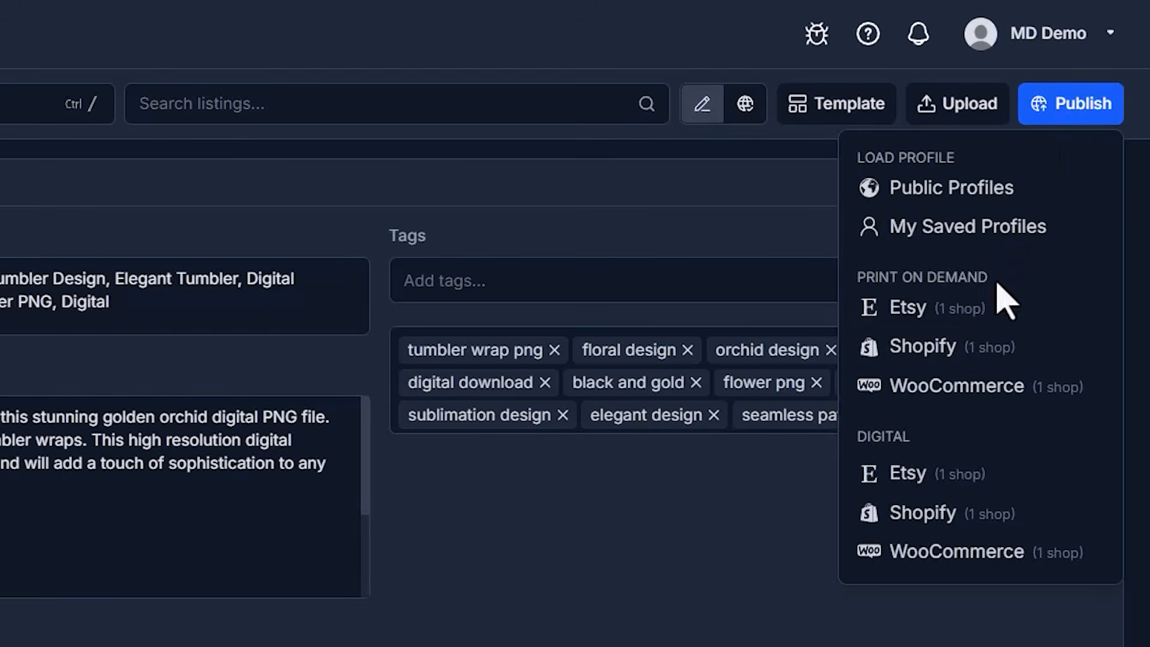
drag(884, 436, 864, 444)
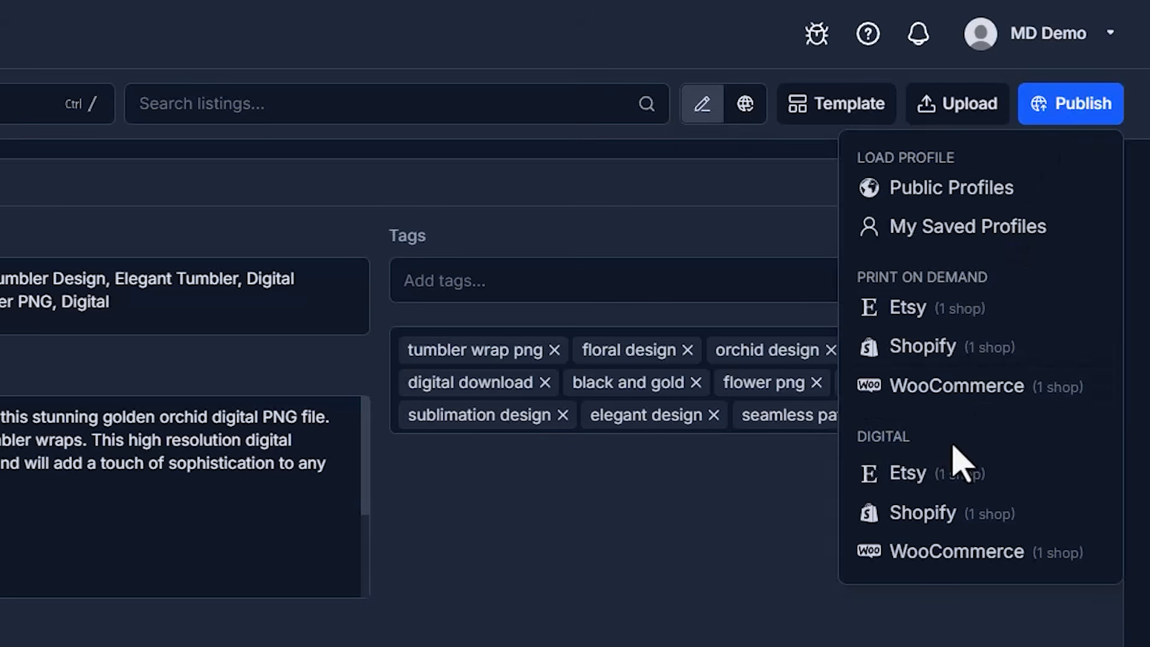
click(911, 476)
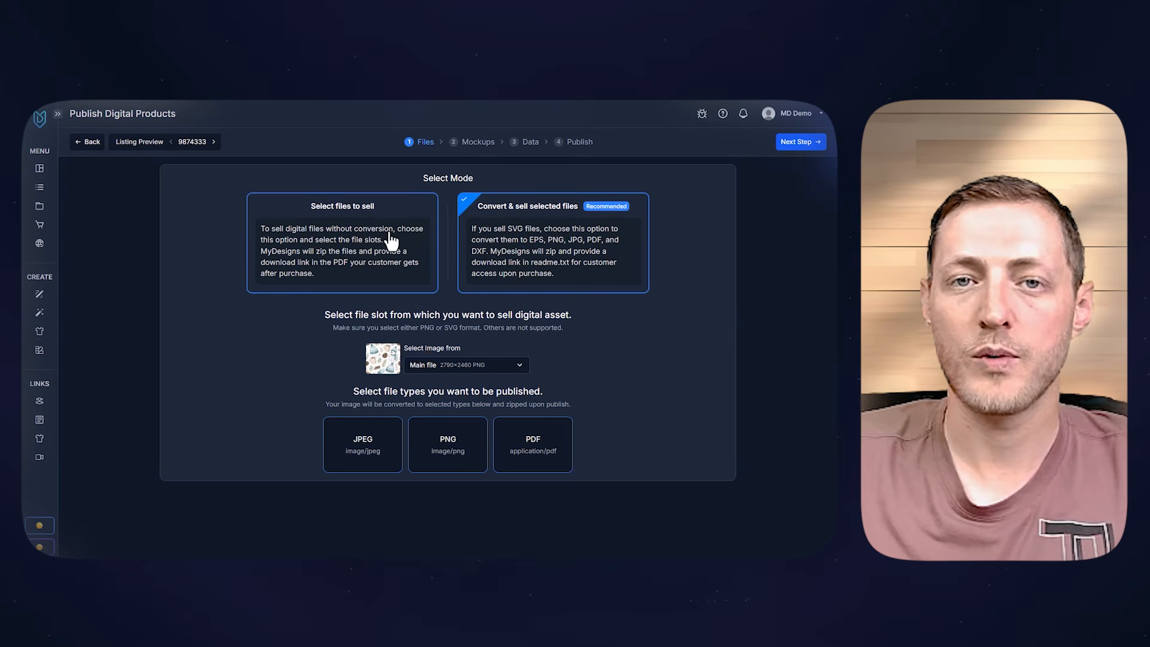
Choose the Select files to sell mode with Main file and Tapered File, and continue to the mockups.
click(327, 253)
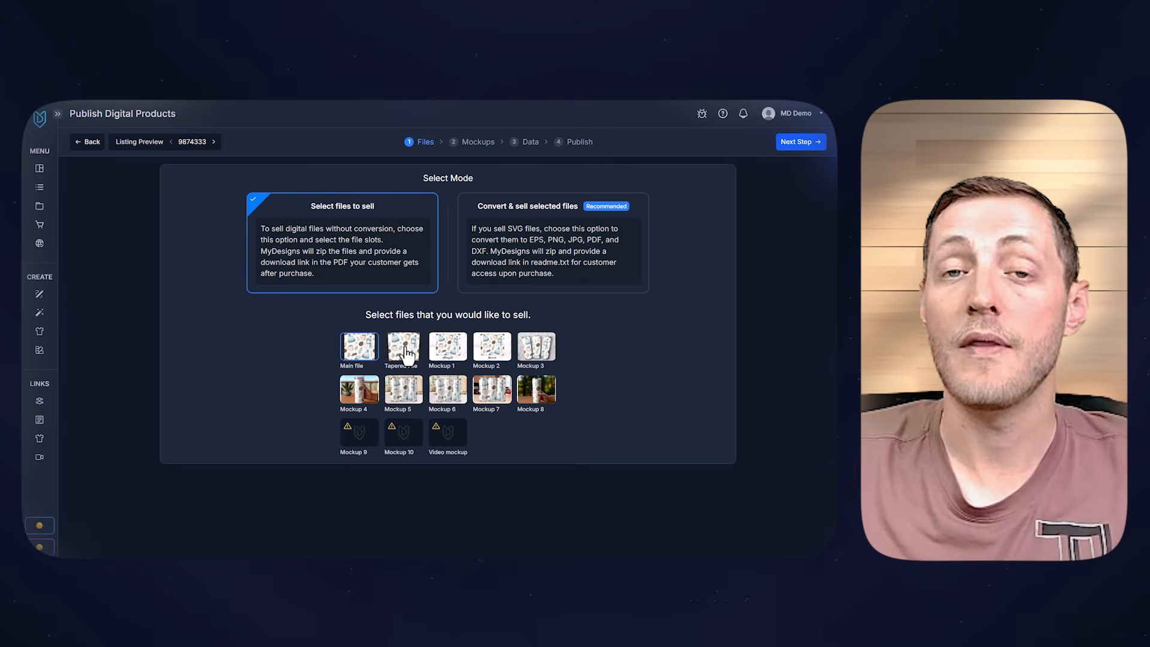
click(358, 357)
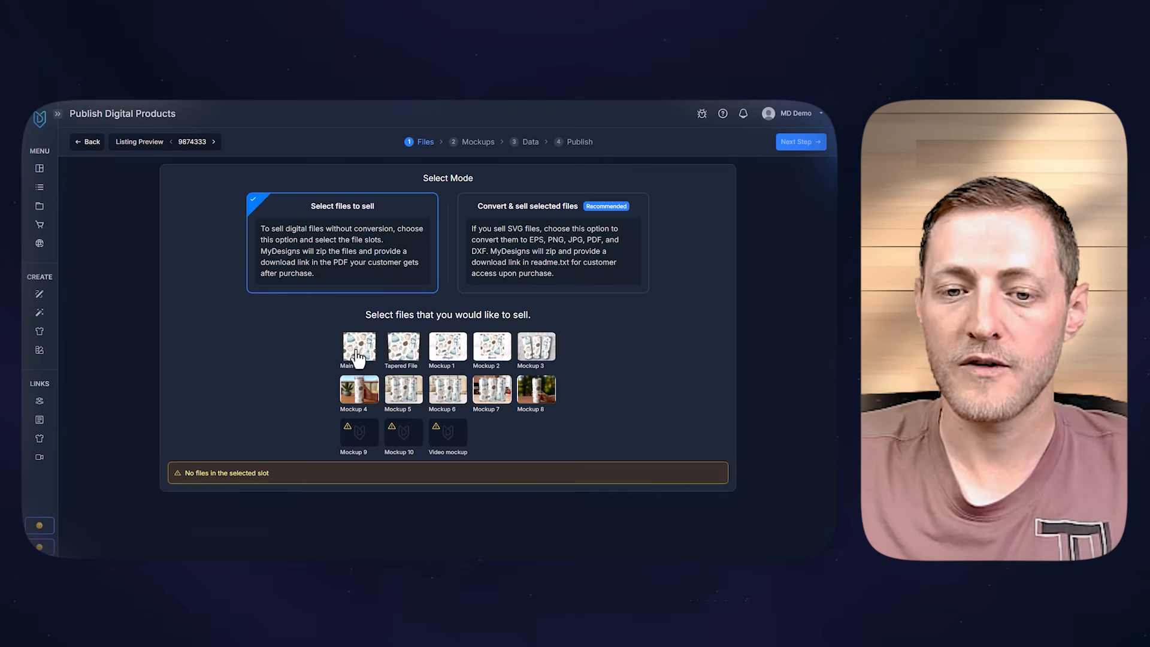
click(358, 349)
click(414, 349)
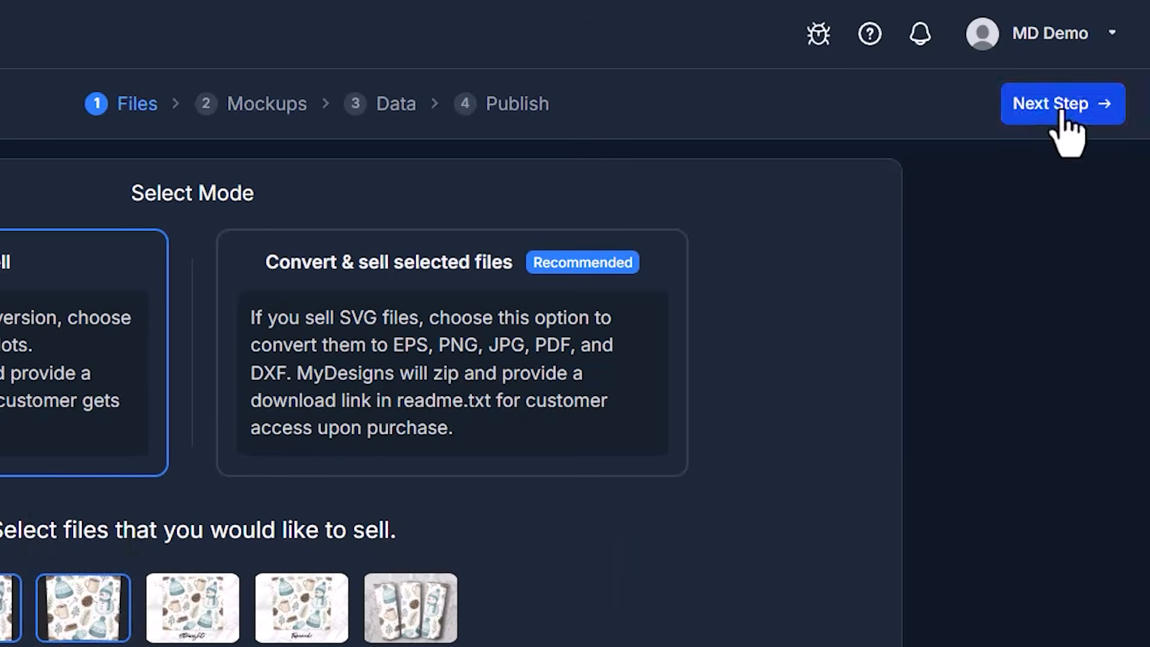
click(801, 143)
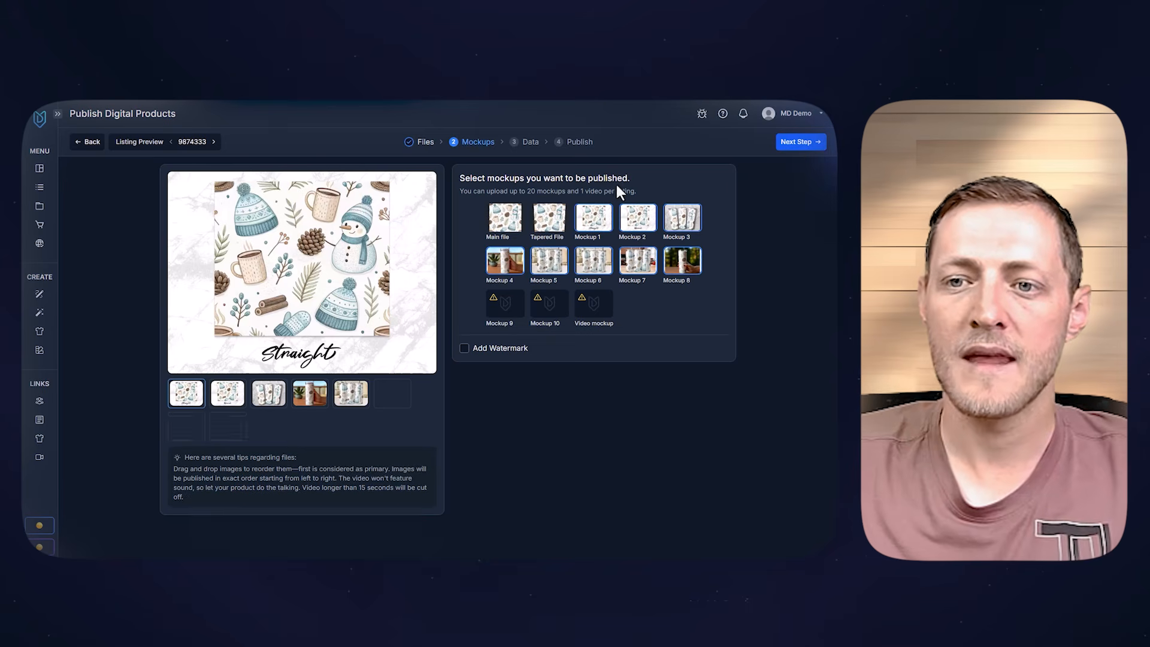
Preview the tumbler mockups chosen for publishing to compare candidates for the primary image.
drag(459, 178, 616, 185)
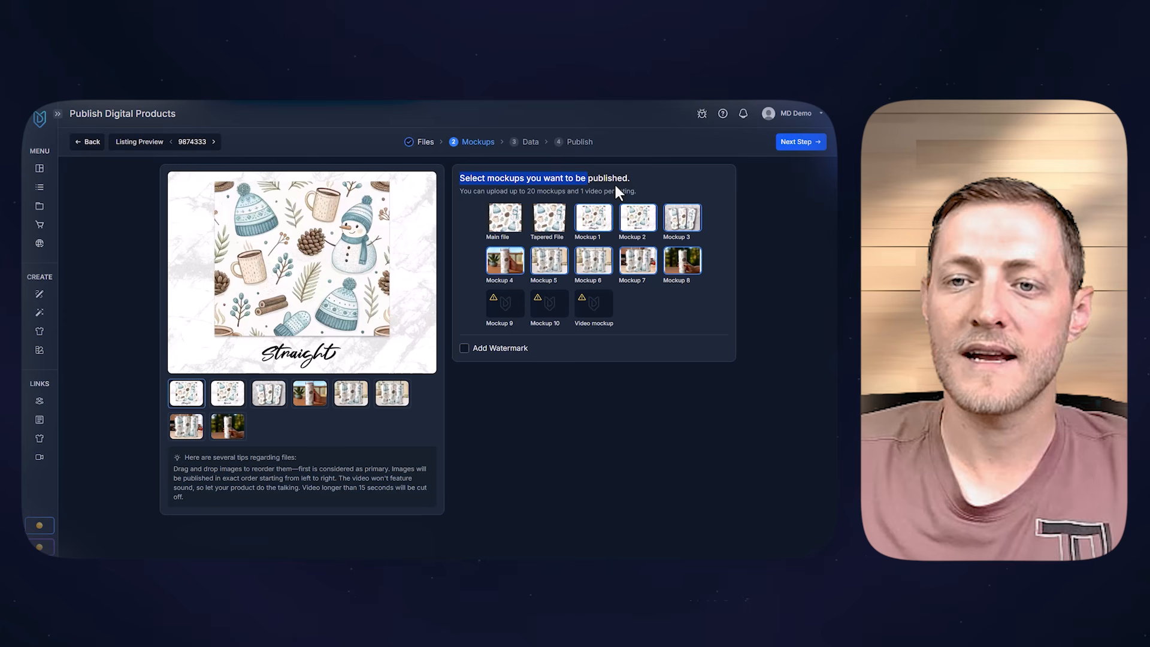
click(670, 183)
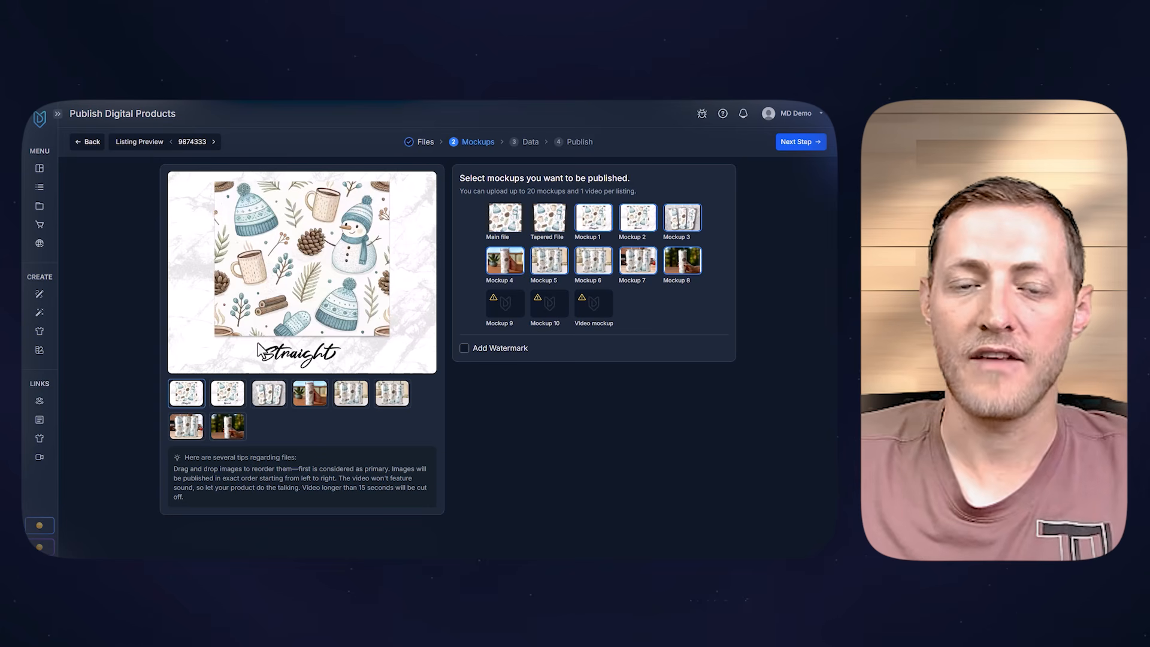
click(320, 388)
click(351, 403)
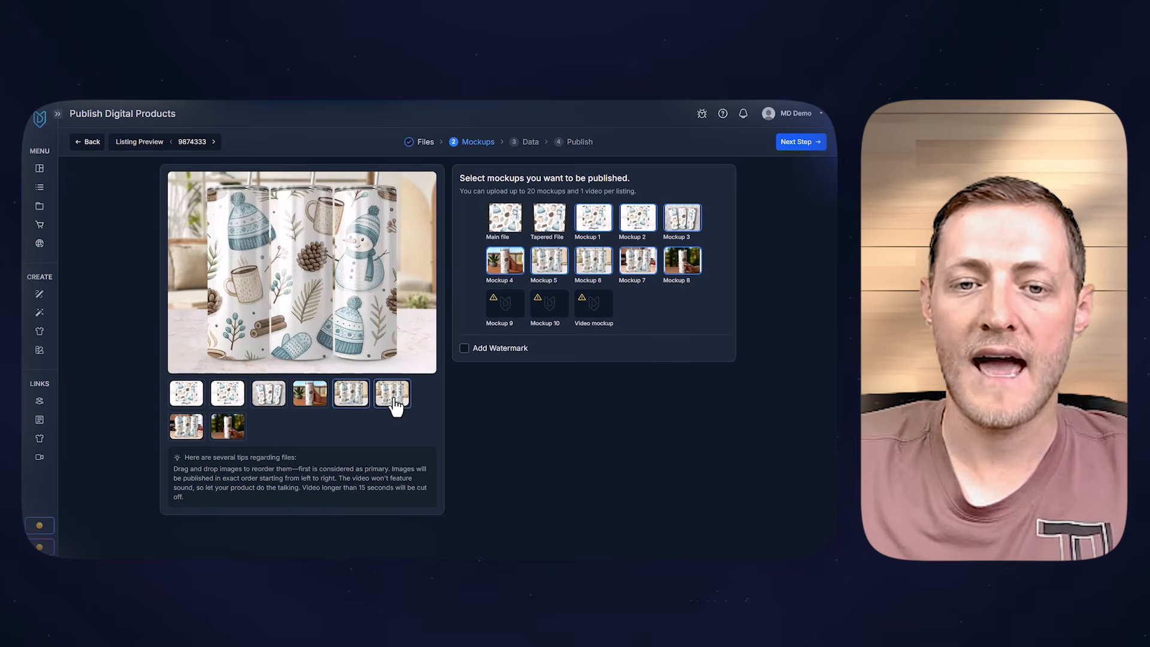
click(378, 406)
click(270, 398)
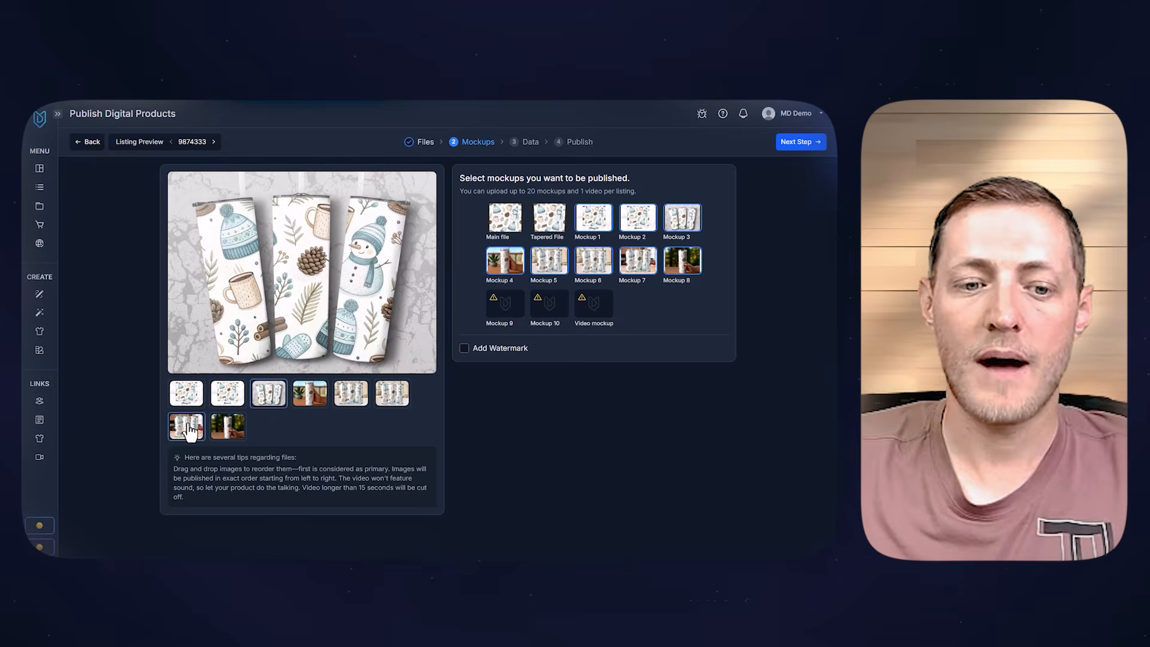
click(188, 427)
click(230, 429)
click(272, 400)
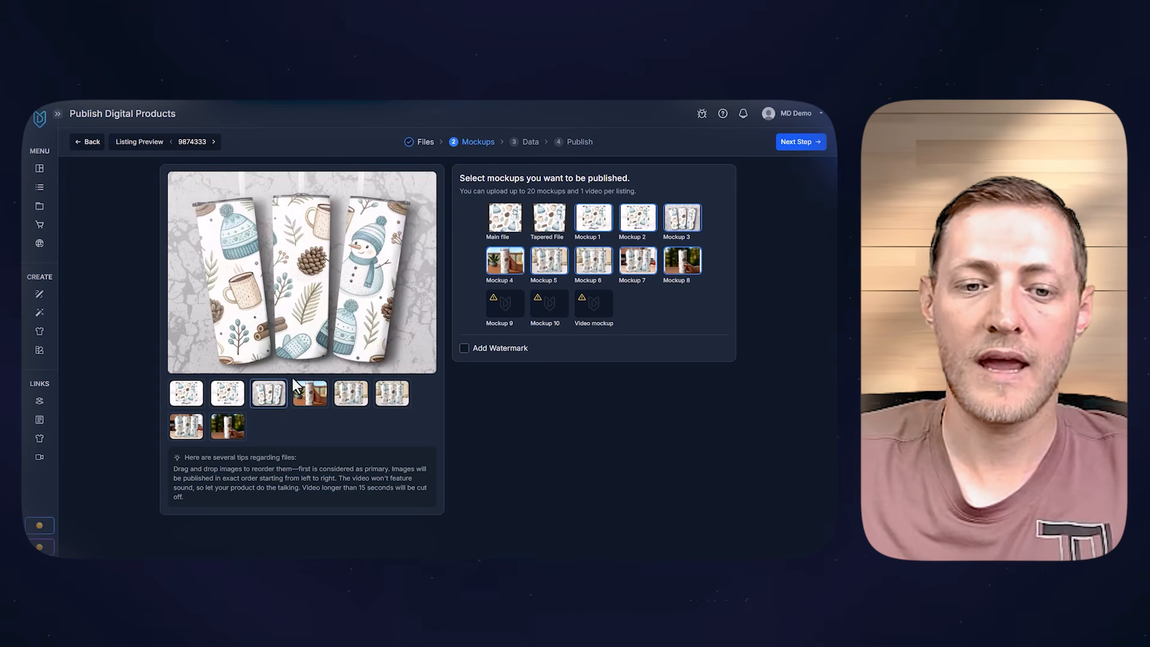
Reorder the published images so Mockup 3 is first and Mockup 4 is second.
drag(269, 395, 202, 403)
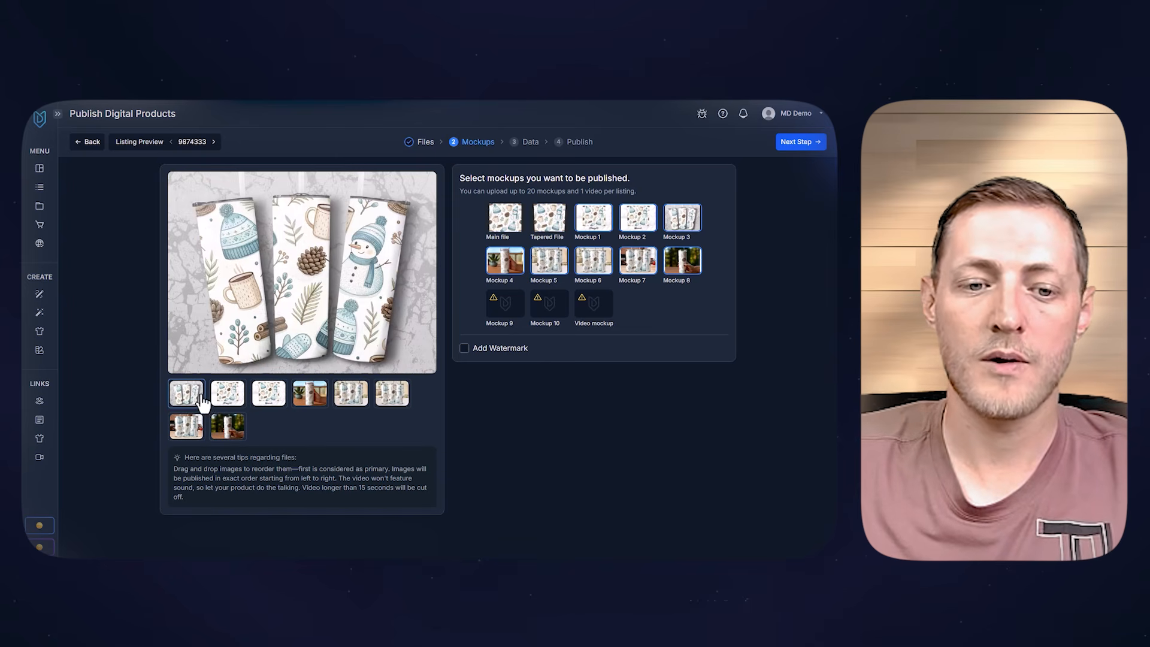
drag(324, 411, 235, 397)
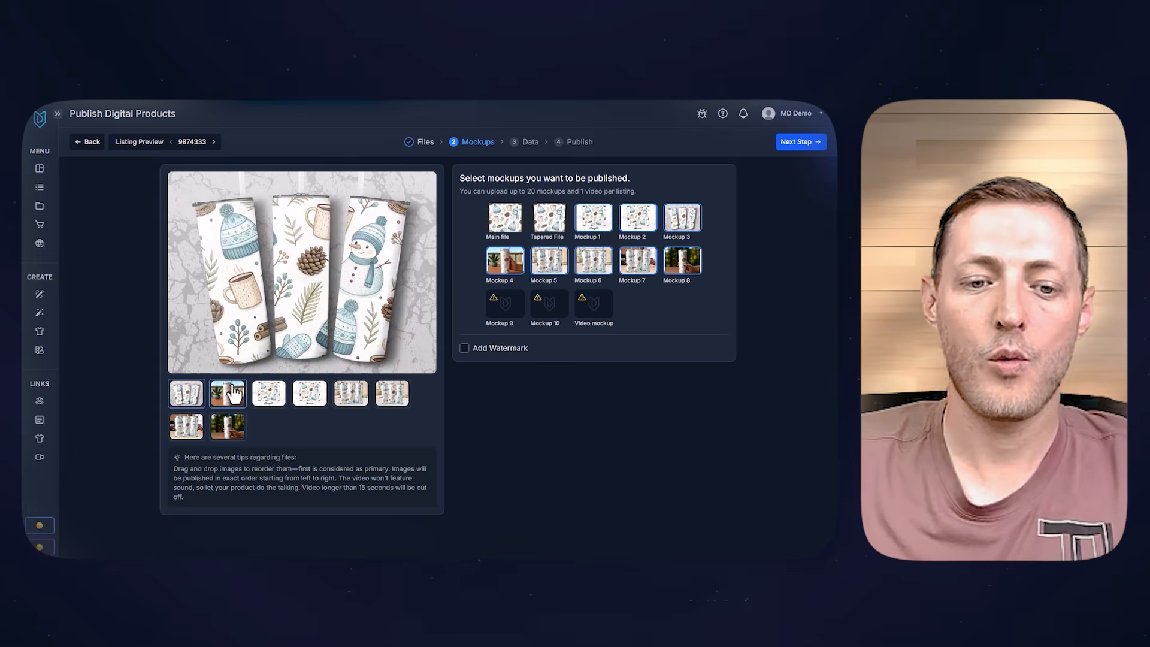
click(228, 397)
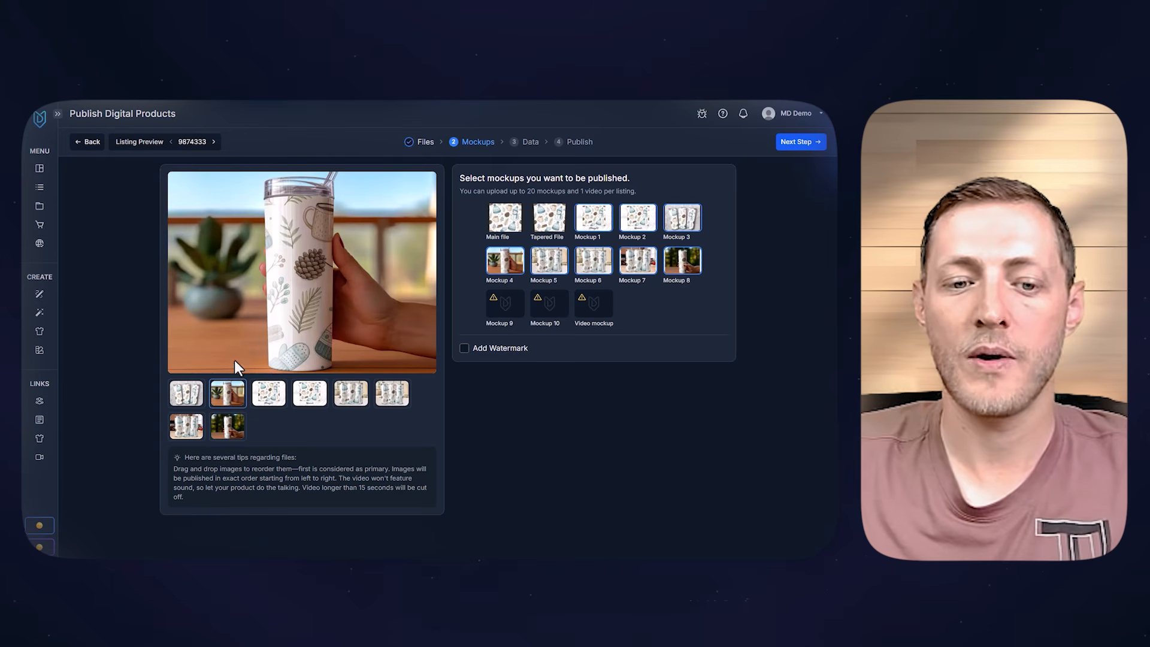
Compare the Straight and Tapered mockup previews, and show the primary tumbler mockup again.
click(276, 401)
click(319, 398)
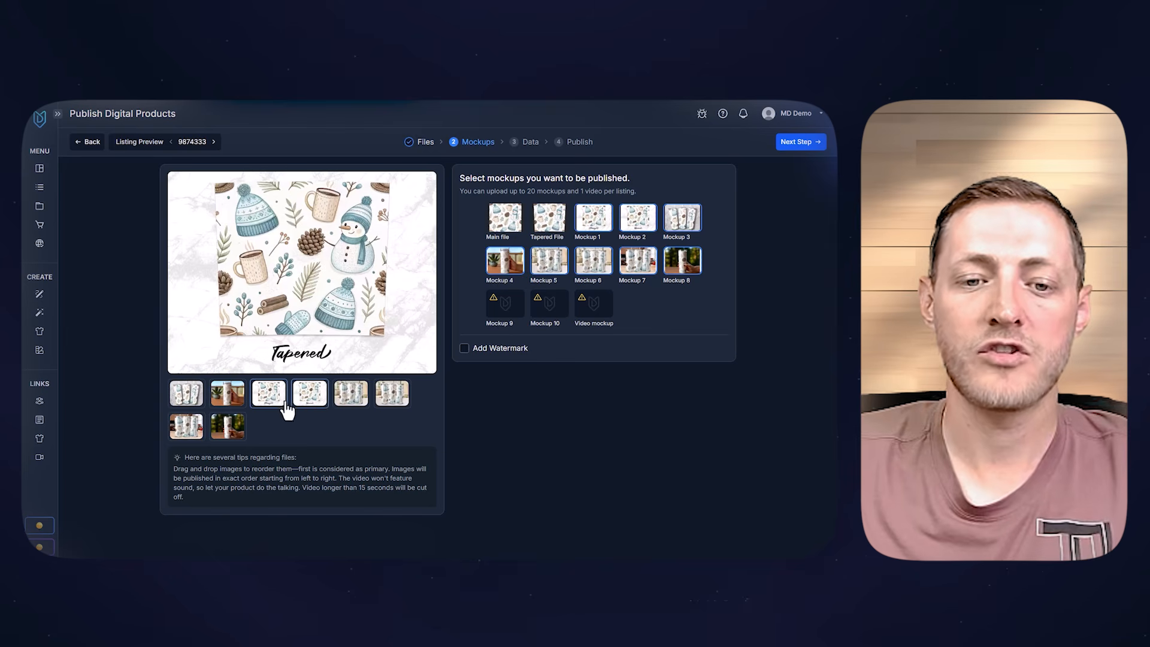
click(282, 401)
click(321, 397)
click(263, 400)
click(308, 401)
click(257, 401)
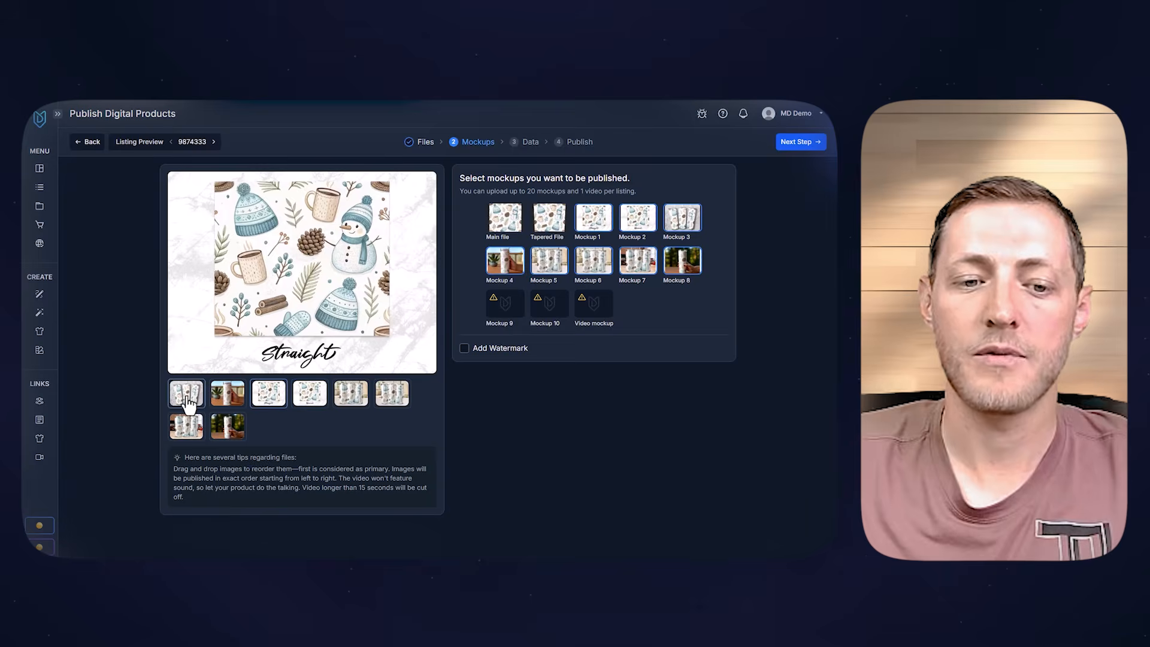
click(186, 397)
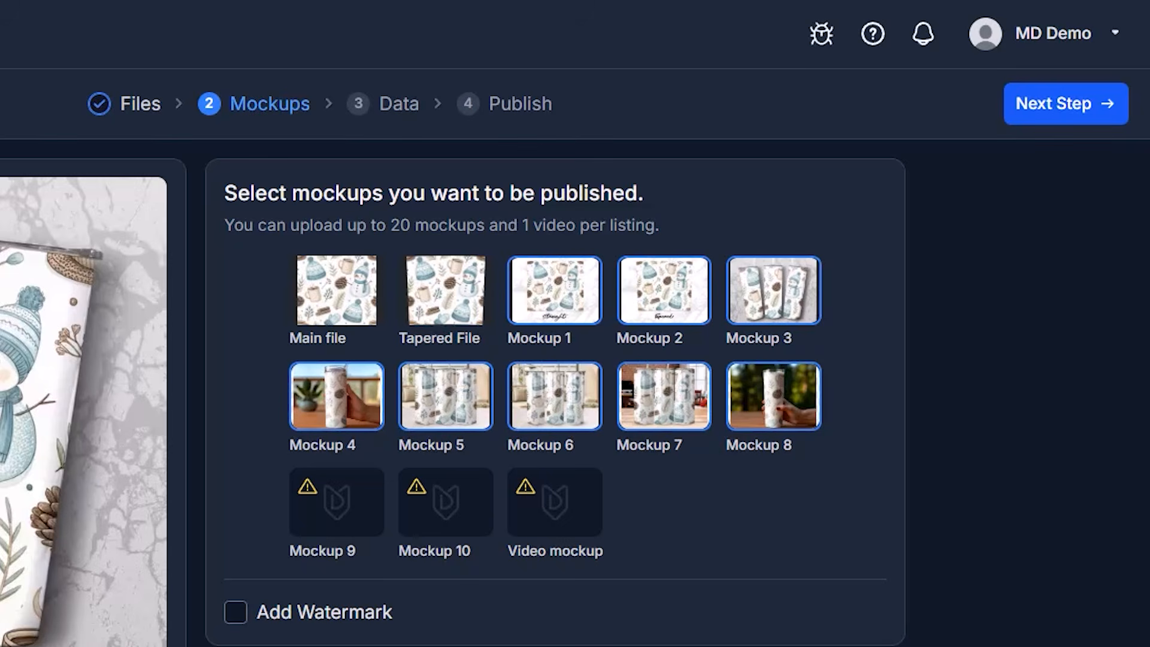
Continue to the listing data and review the first listing's title, description, tags, price and quantity.
click(1058, 114)
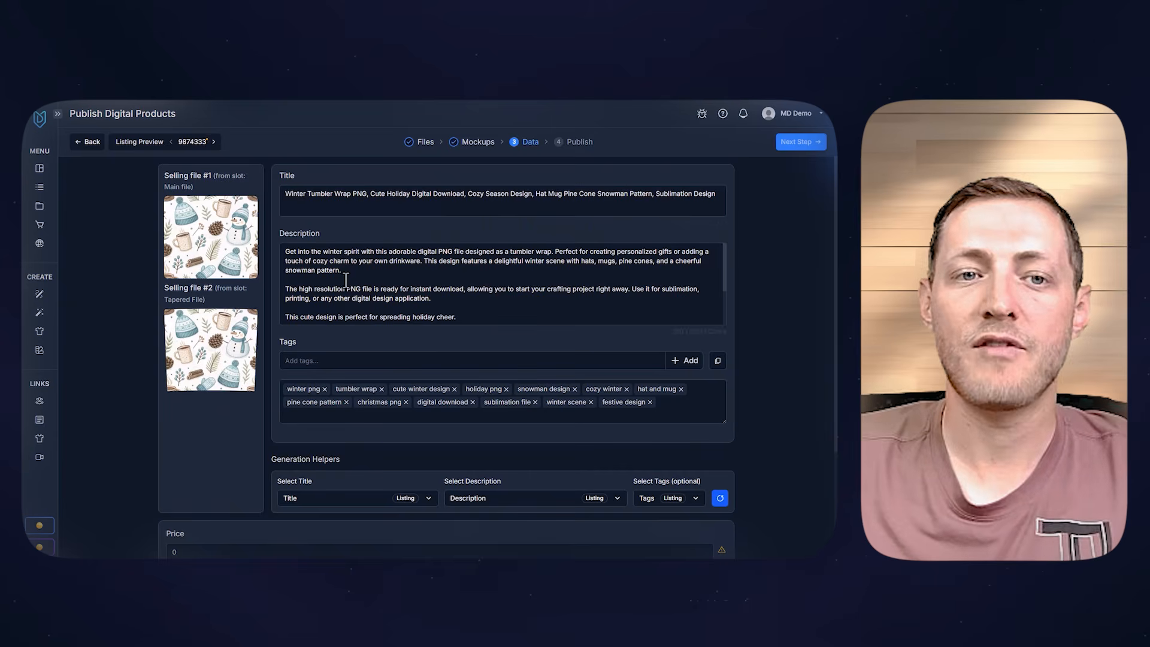
scroll(541, 217, down, 3)
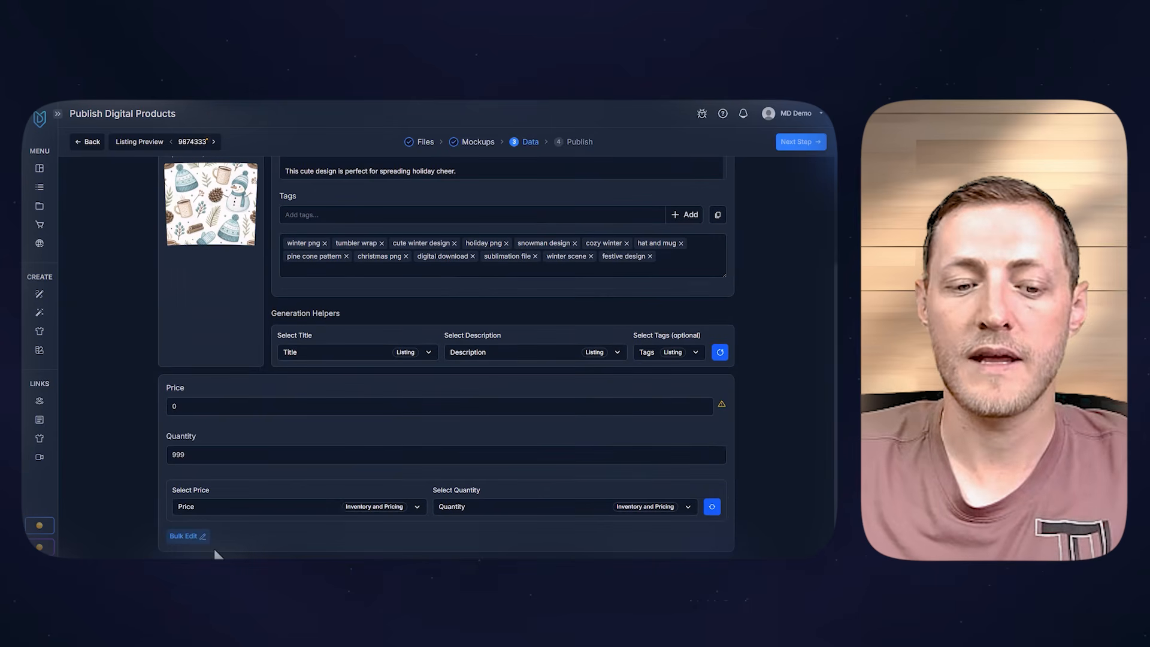
scroll(801, 256, up, 3)
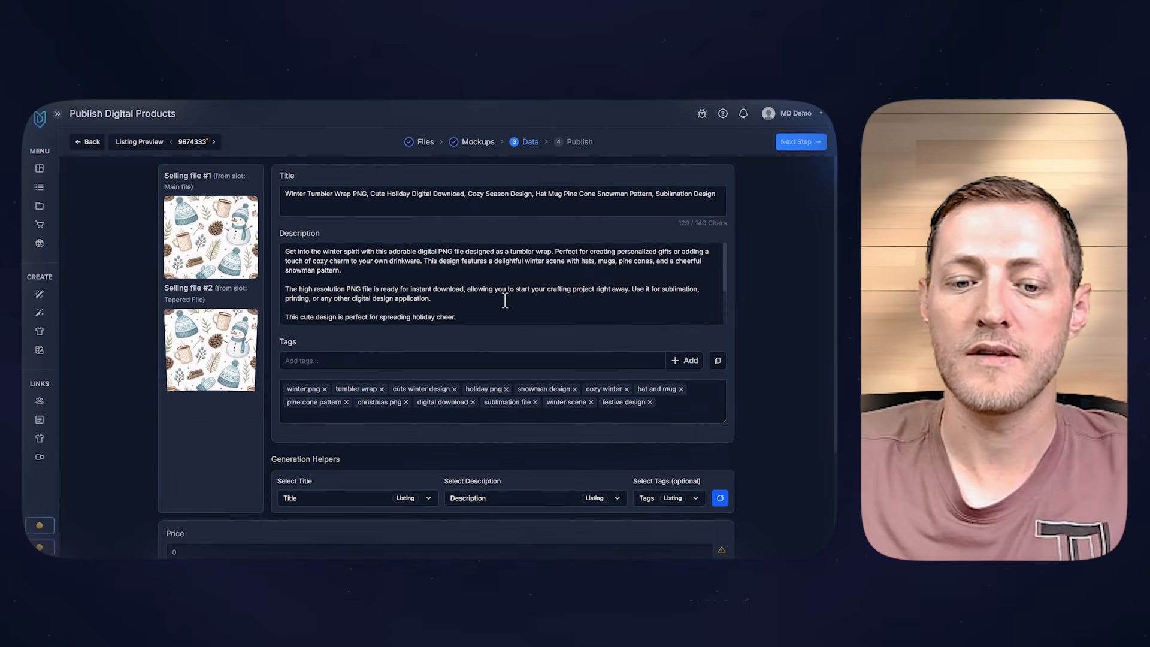
Open bulk editing for the digital listings and enter a price of 3.99.
scroll(621, 305, down, 5)
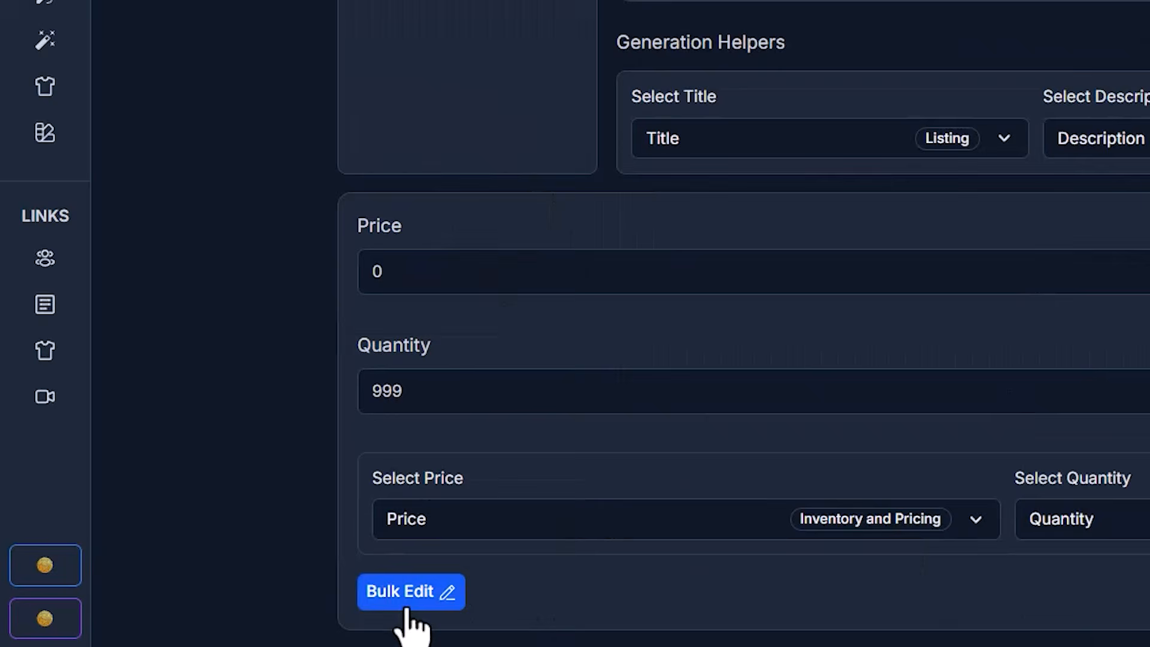
click(407, 600)
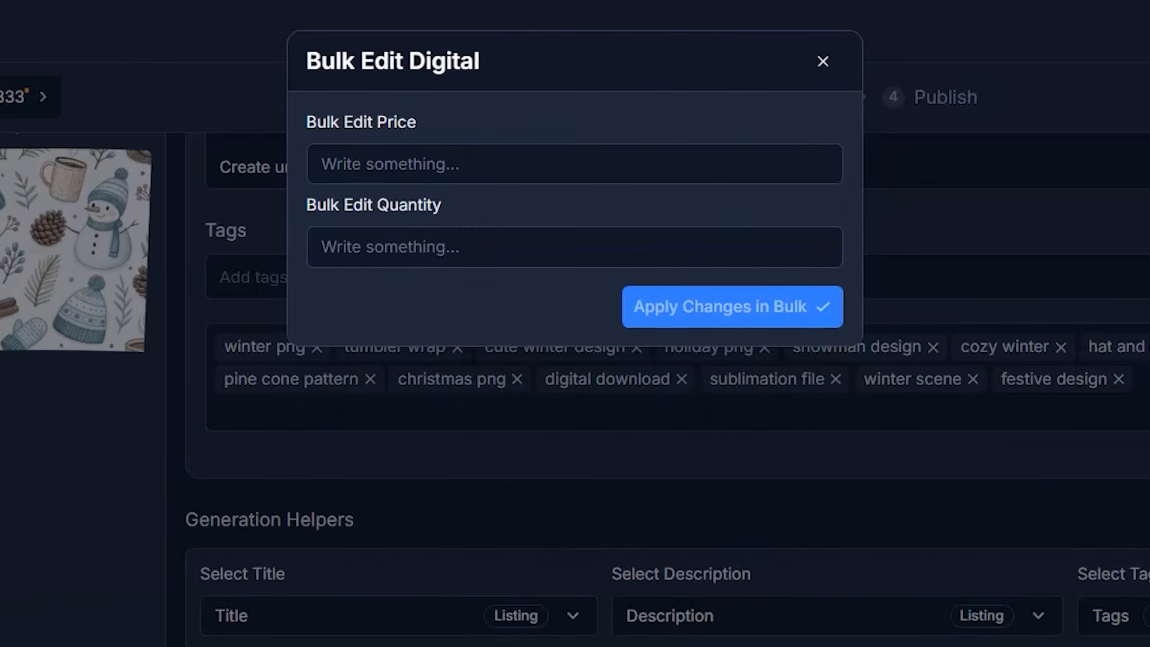
click(461, 174)
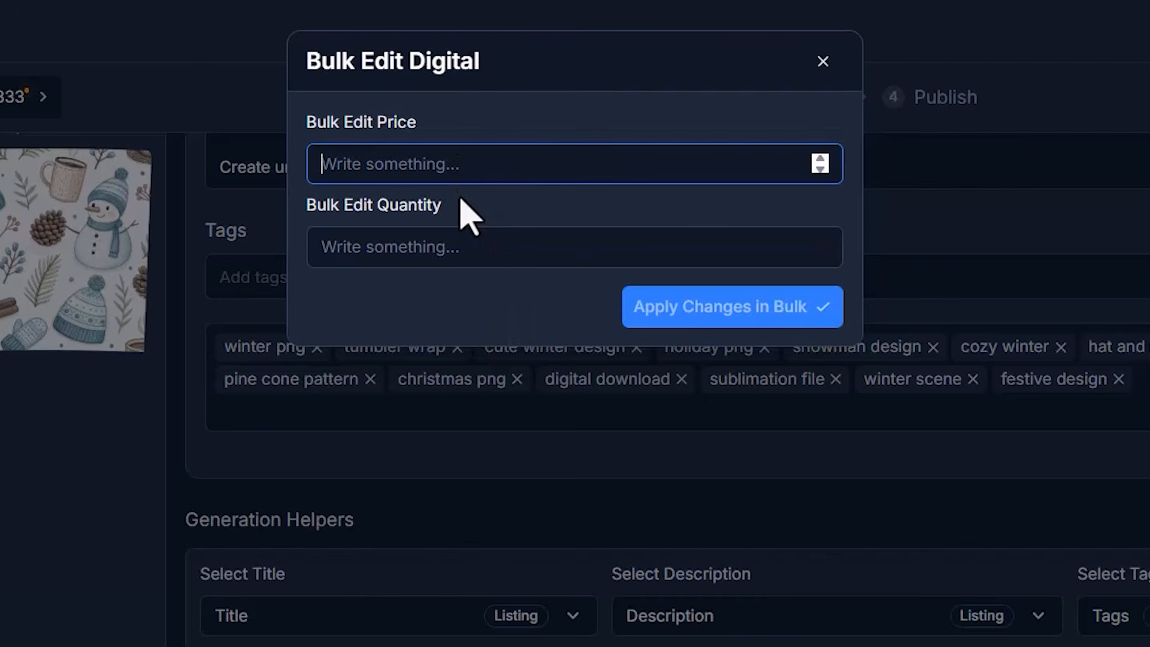
text(2.9)
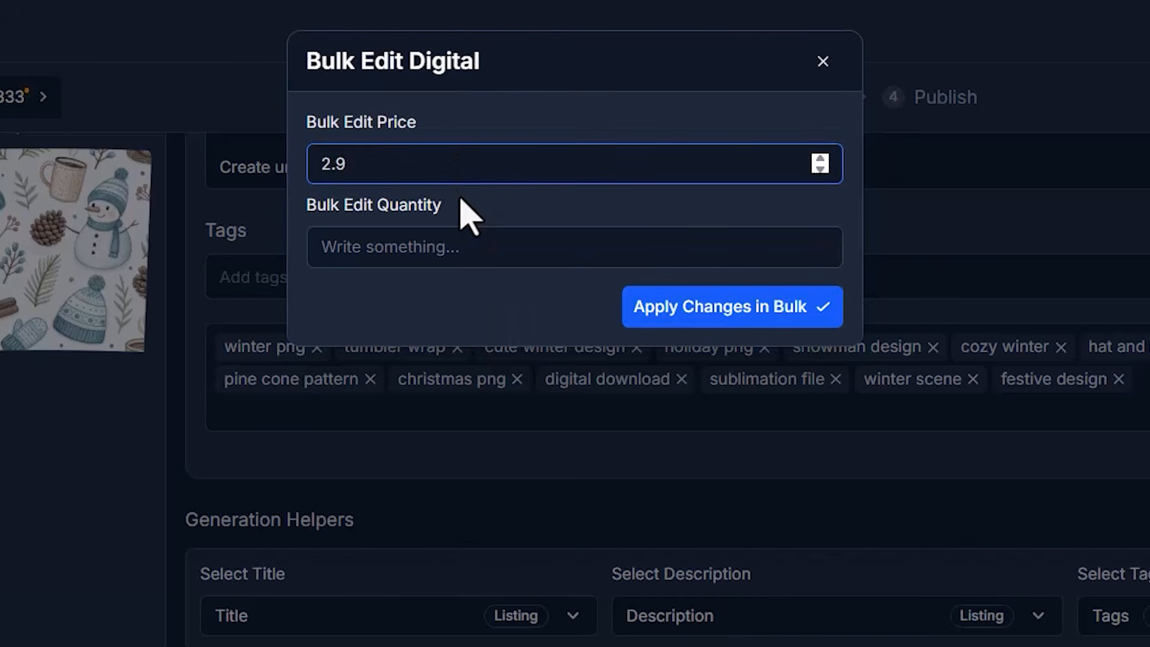
key(BackSpace)
key(BackSpace)
key(BackSpace)
text(3.99)
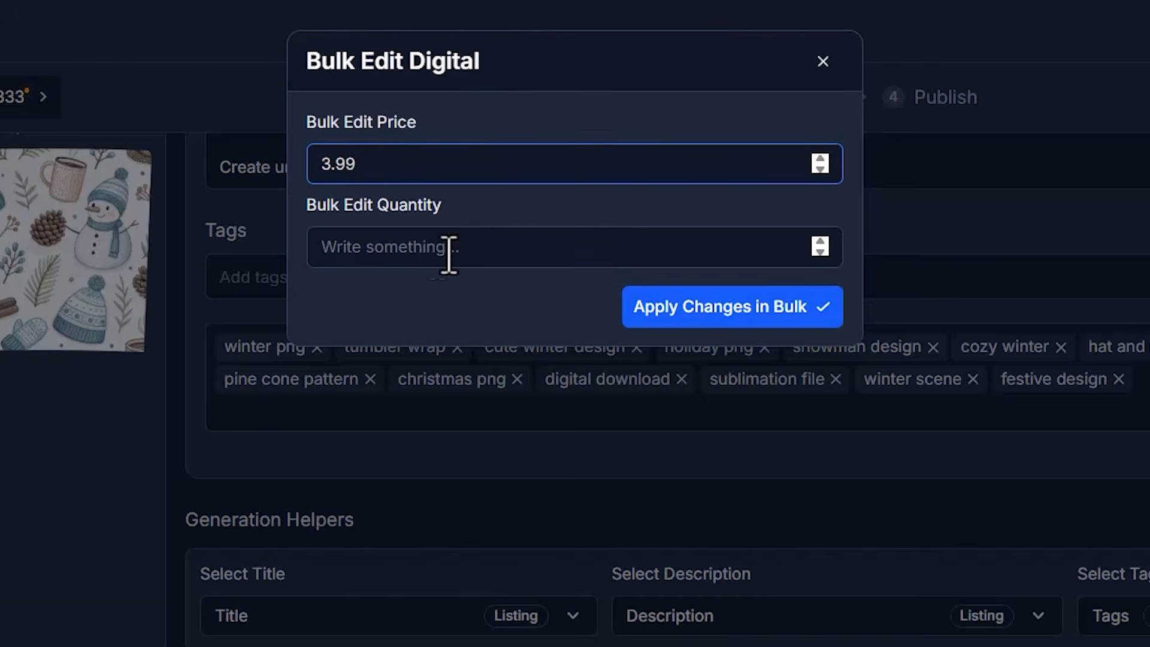
Set the bulk edit quantity to 999 and apply the price and quantity changes to all listings.
click(449, 253)
text(999)
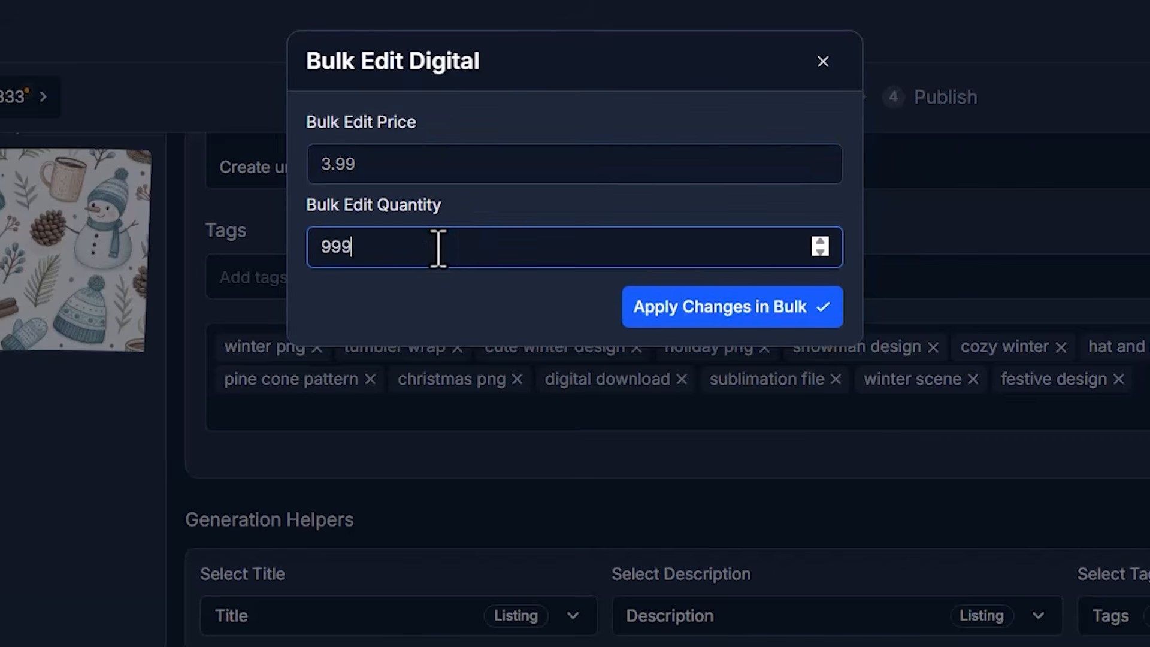
double_click(316, 248)
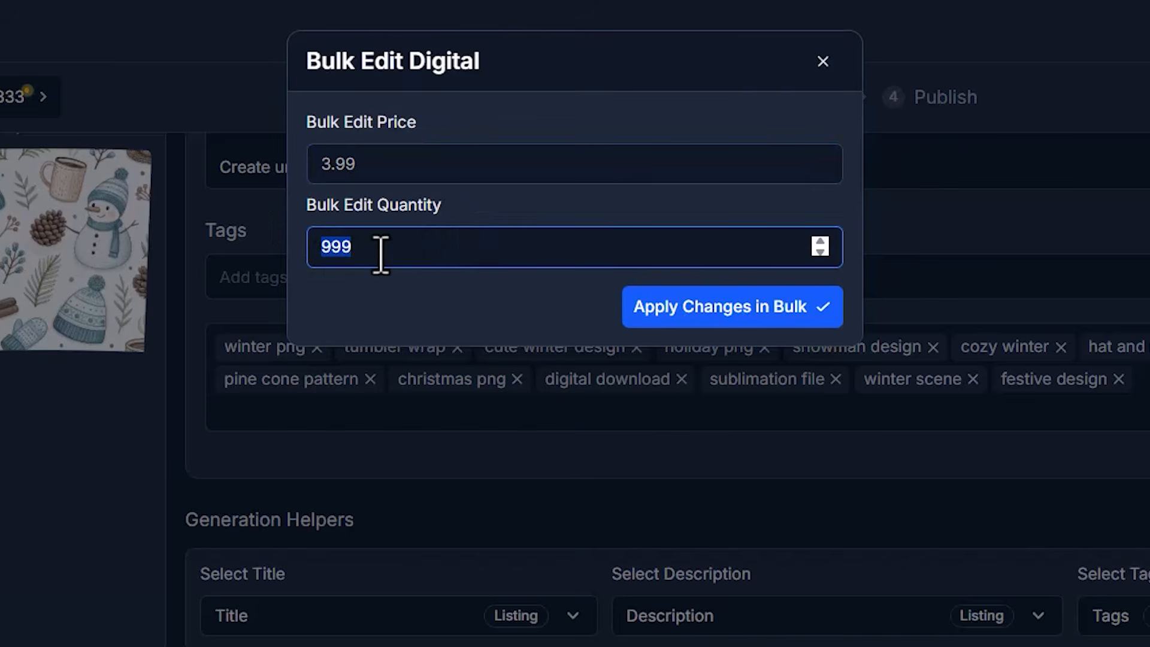
click(436, 252)
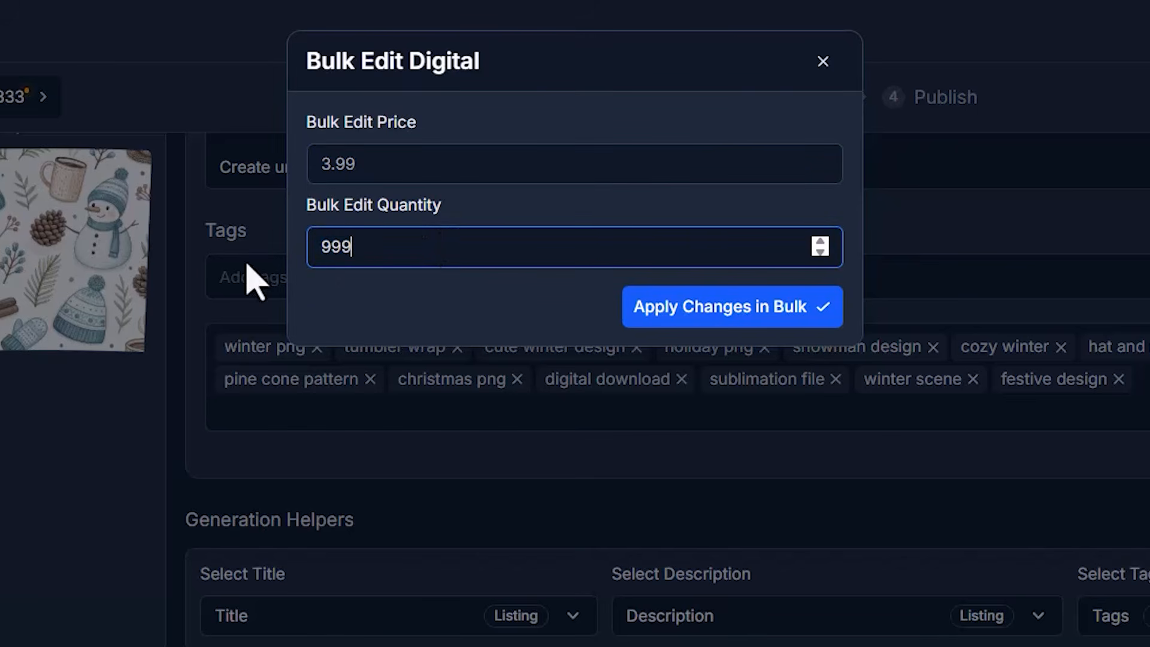
drag(329, 169, 354, 157)
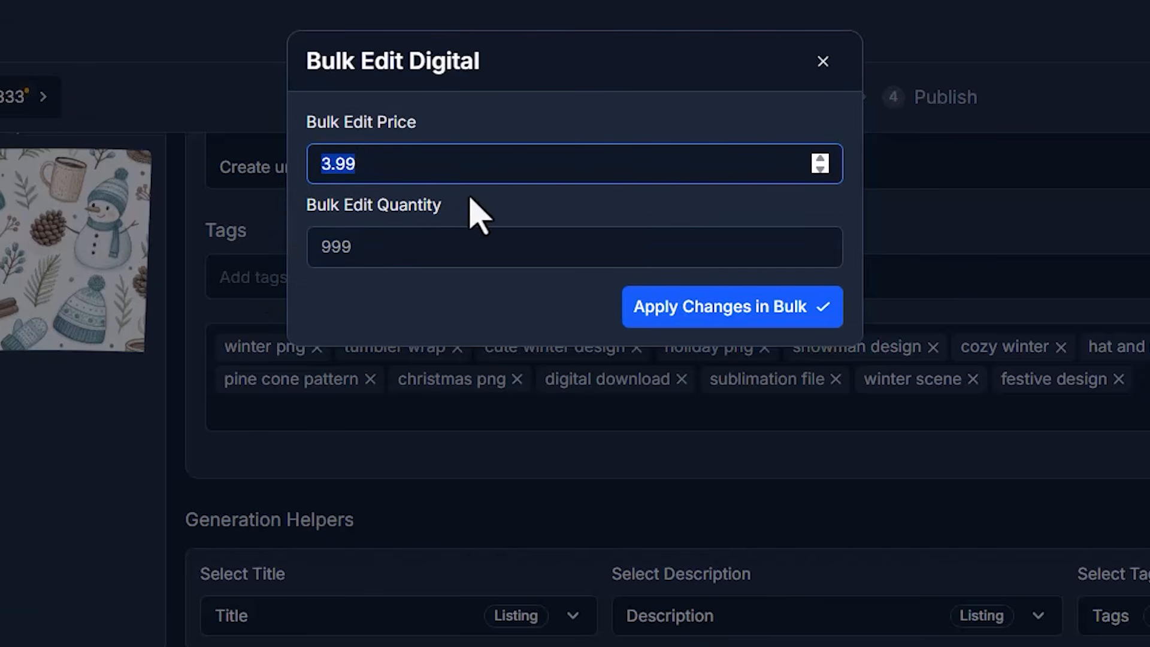
click(504, 134)
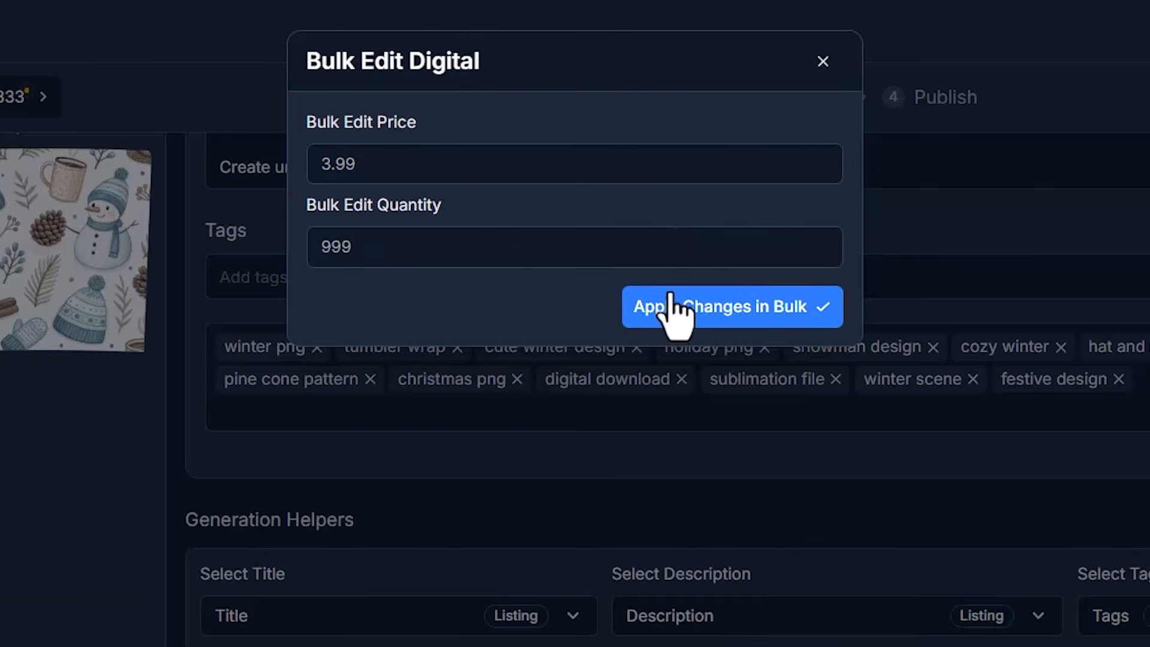
click(749, 319)
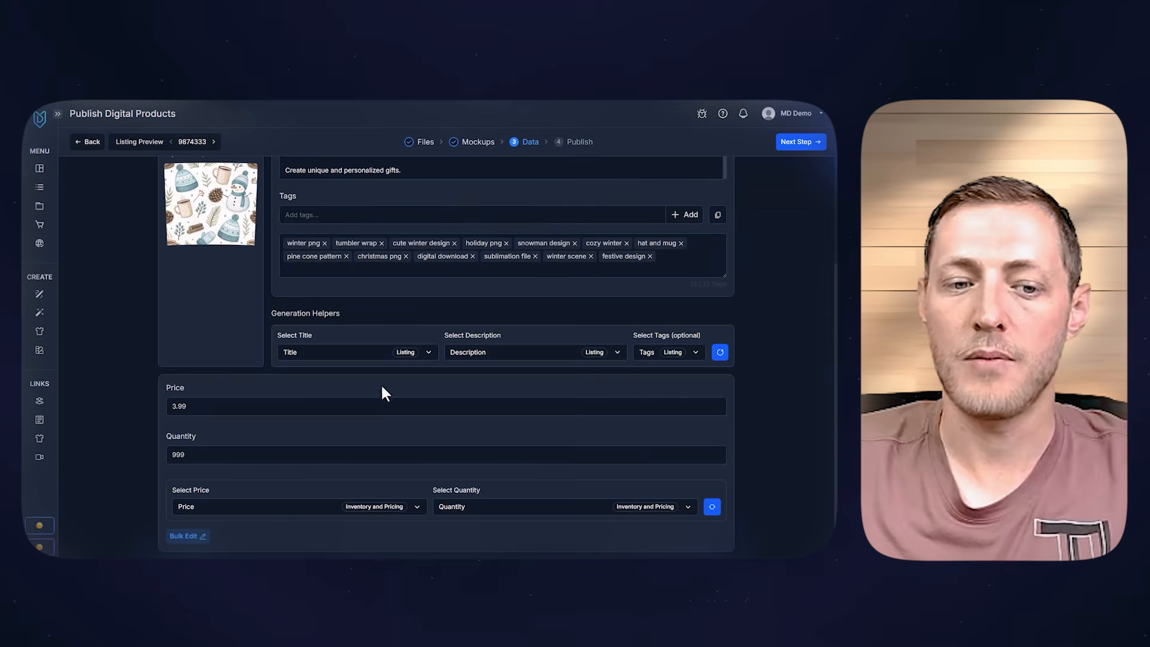
Go back and forth through the listing previews to check the price, quantity, description and tags of each.
click(43, 96)
click(213, 142)
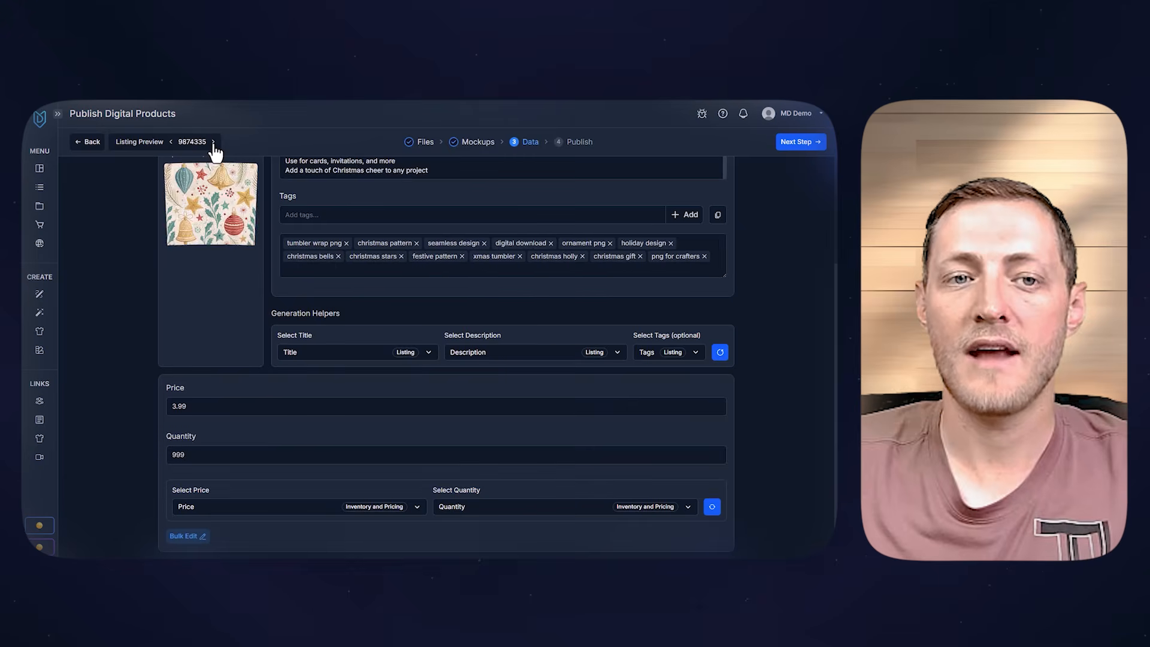
click(213, 142)
click(213, 142)
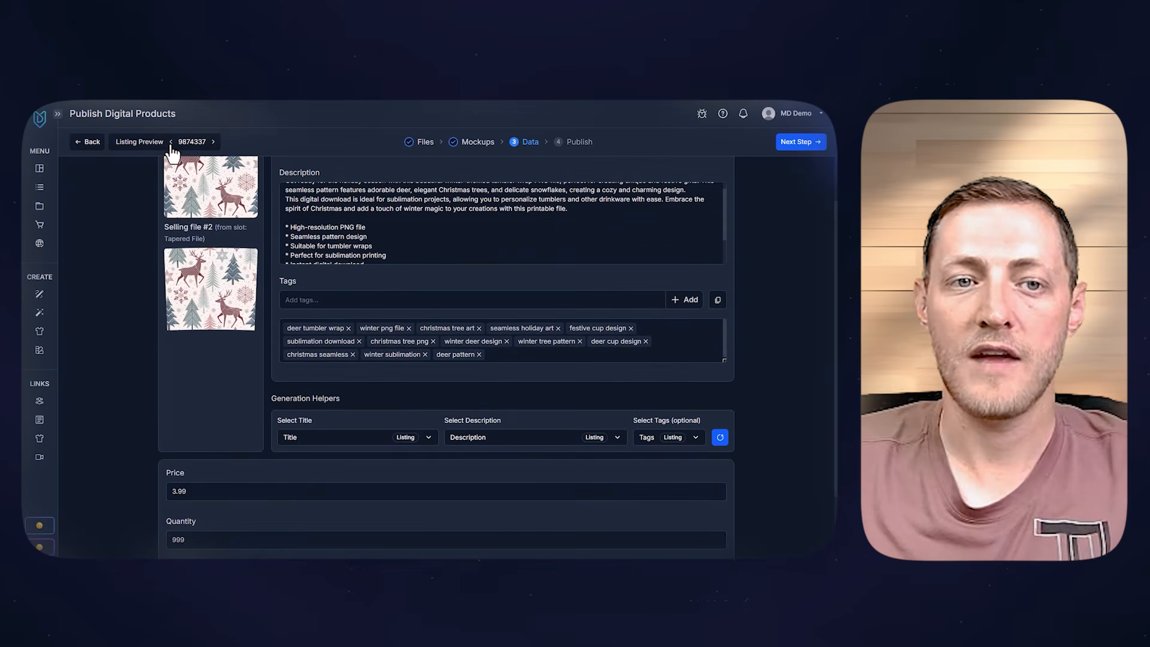
click(172, 142)
click(171, 142)
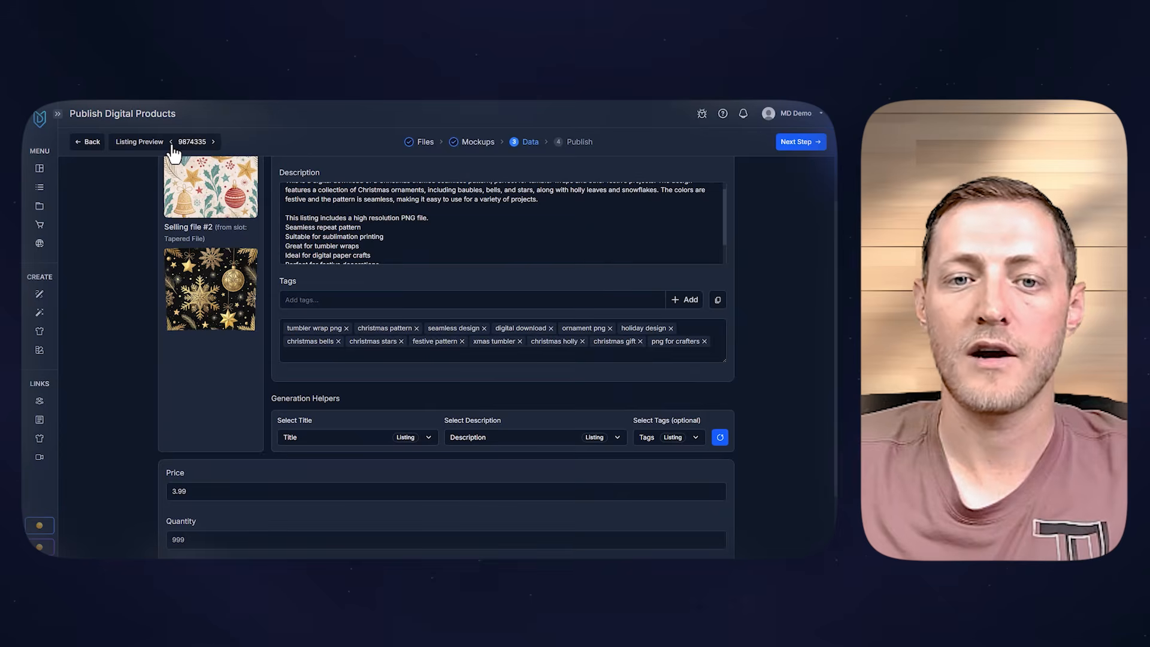
click(172, 142)
click(171, 142)
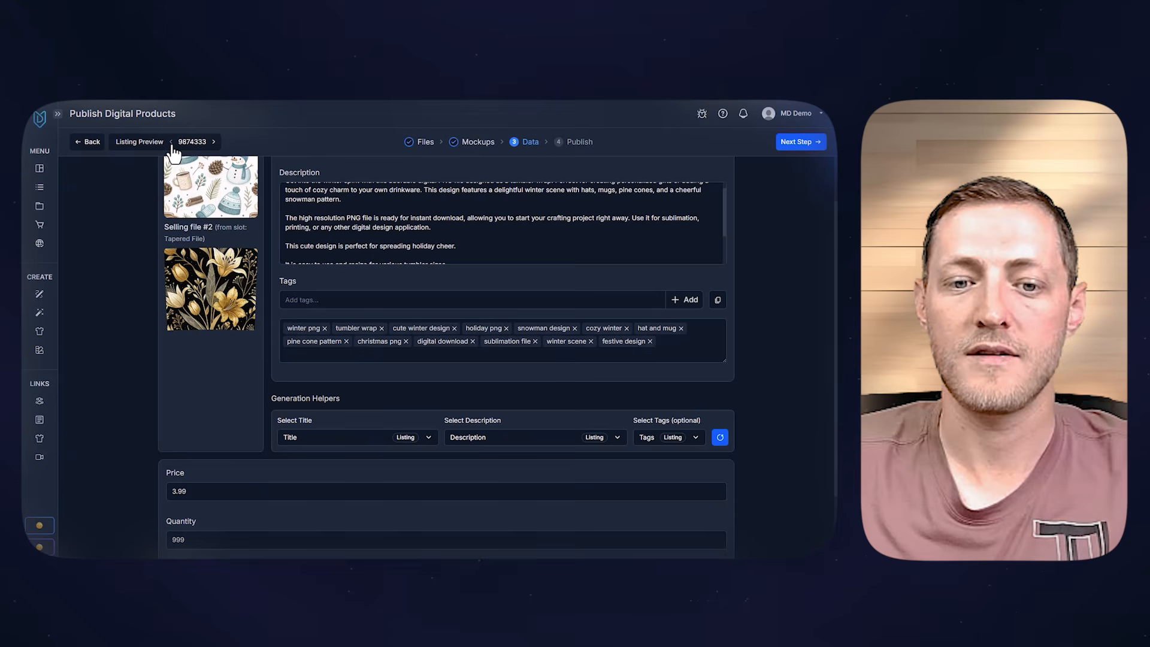
click(214, 143)
click(214, 143)
click(214, 143)
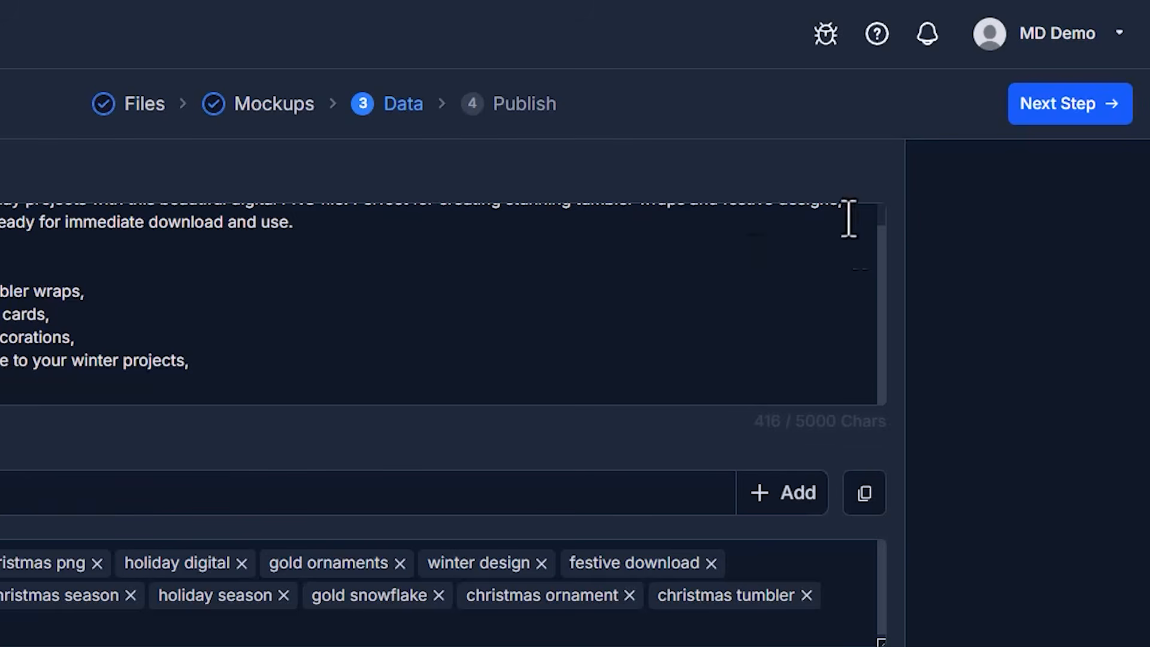
Continue to the publish preview, reviewing the first listing's details, and select MDSVGShop as the Etsy store.
click(1079, 111)
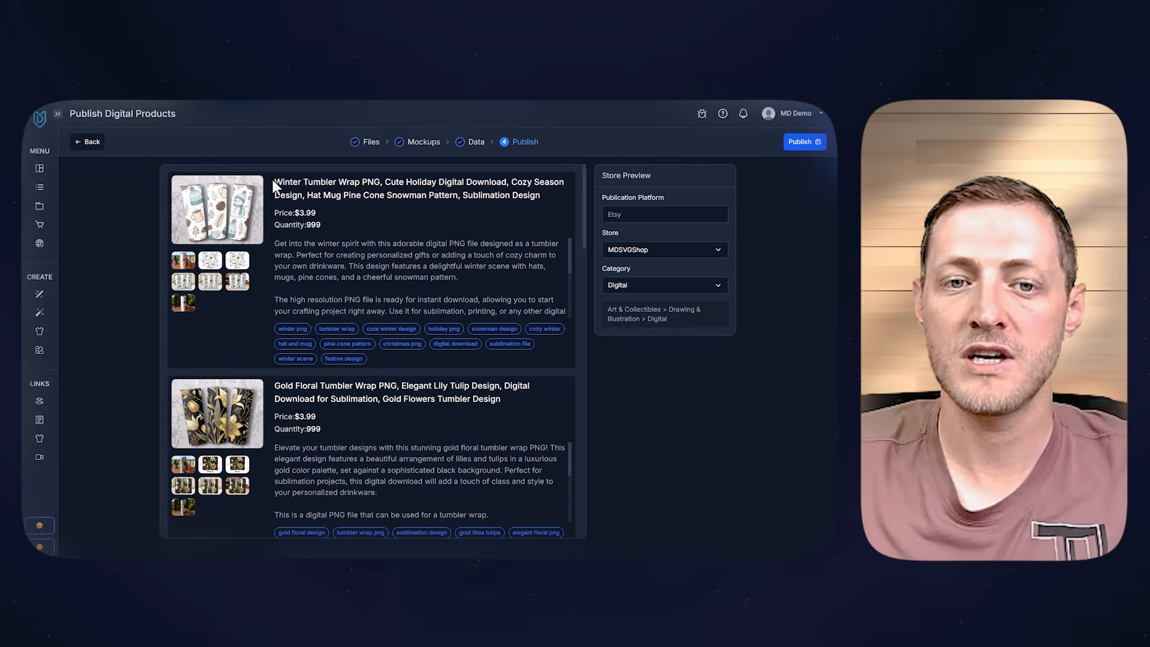
drag(274, 181, 526, 199)
click(317, 218)
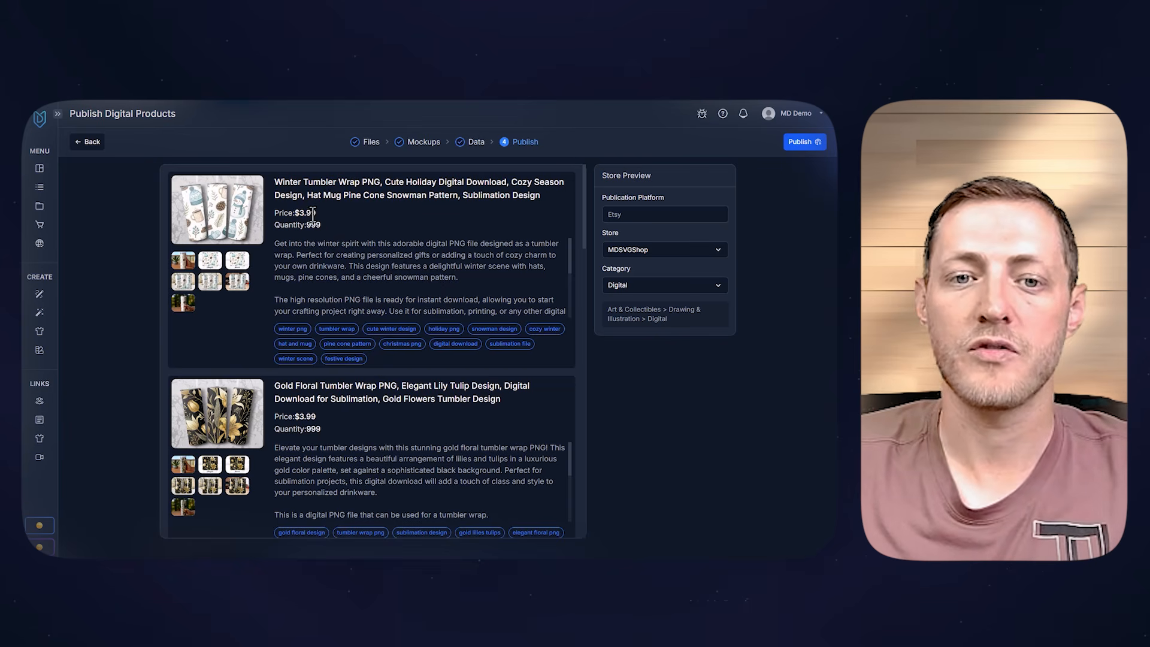
drag(275, 242, 423, 293)
click(423, 298)
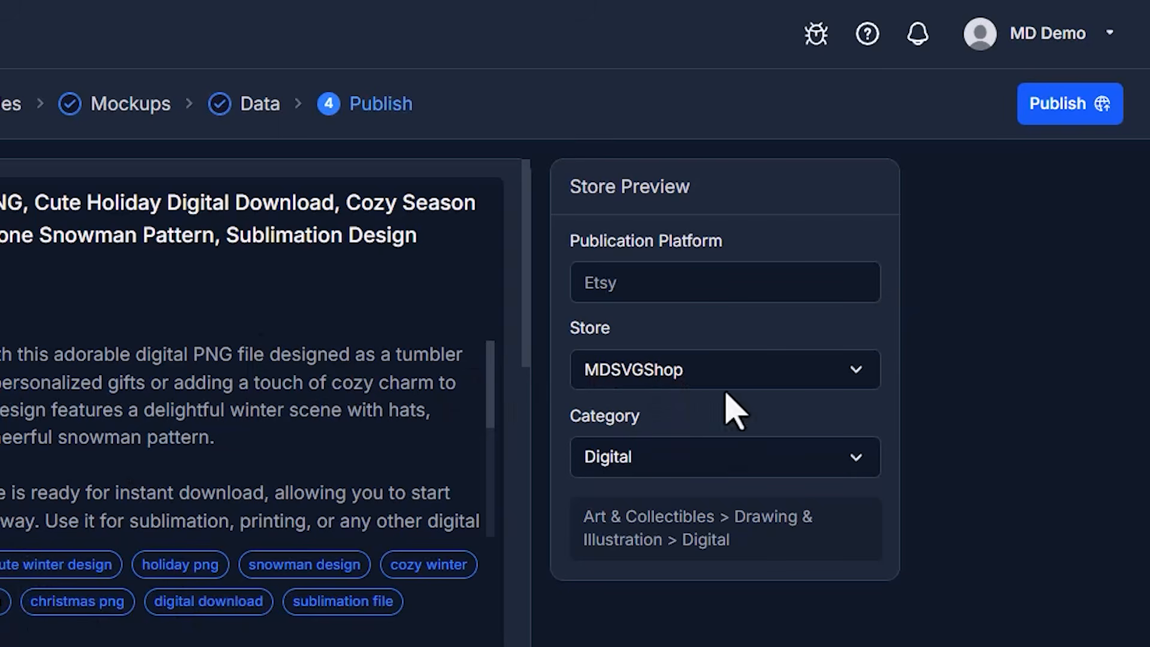
click(728, 384)
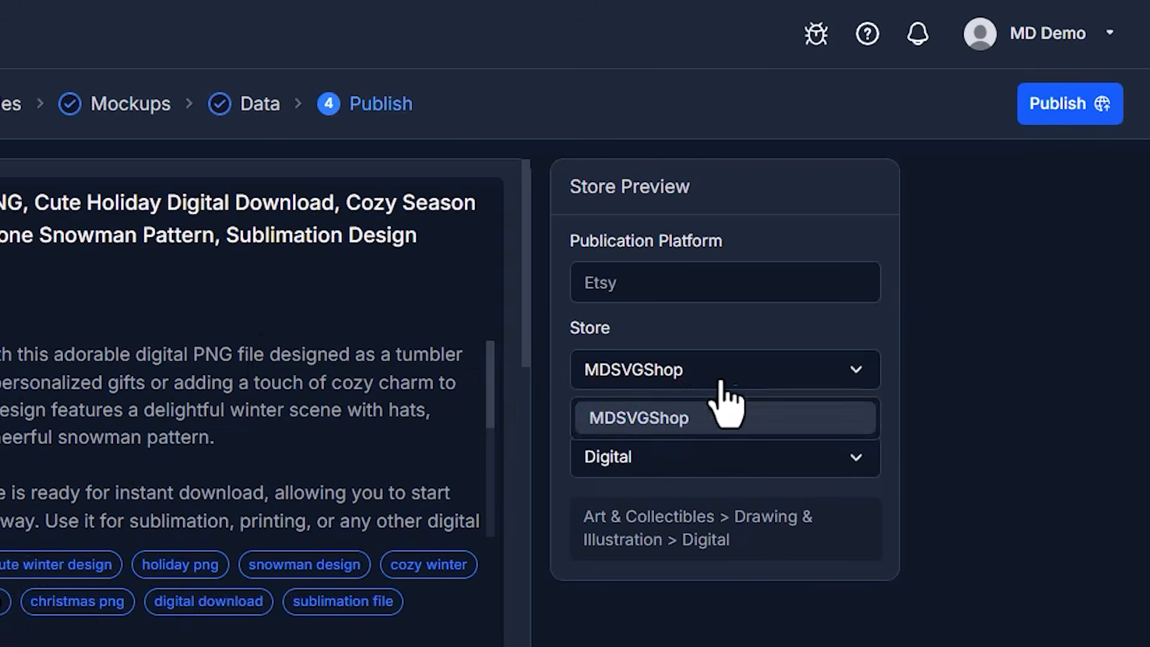
click(670, 422)
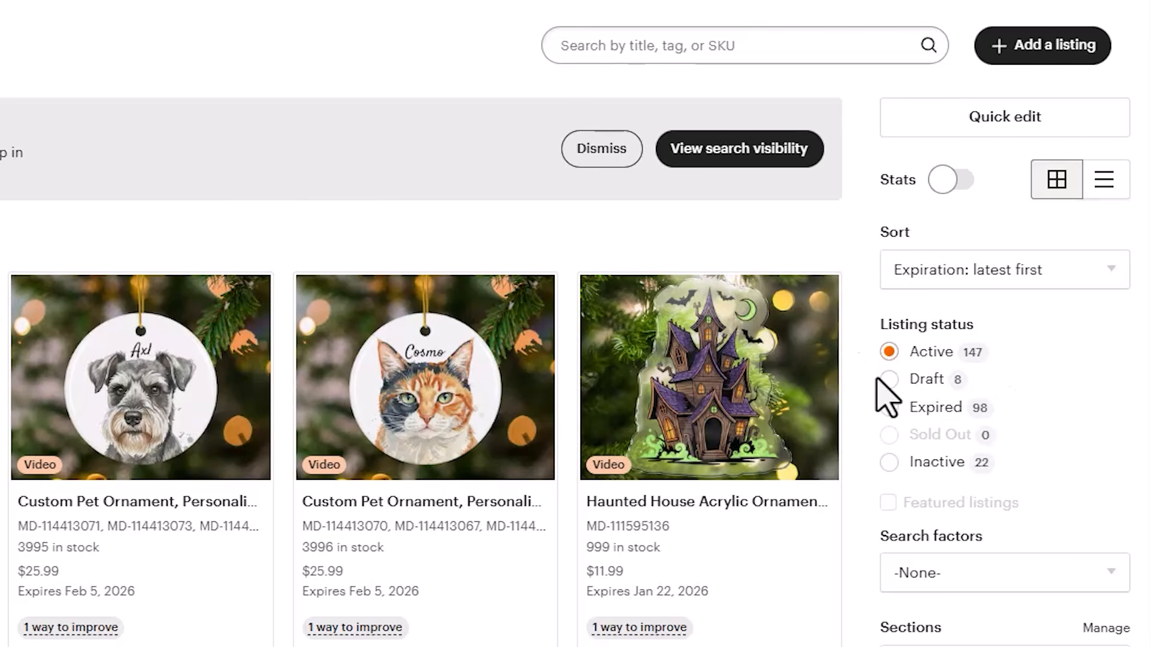
In Etsy Shop Manager, show the draft listings, select all of them and start publishing them.
click(890, 379)
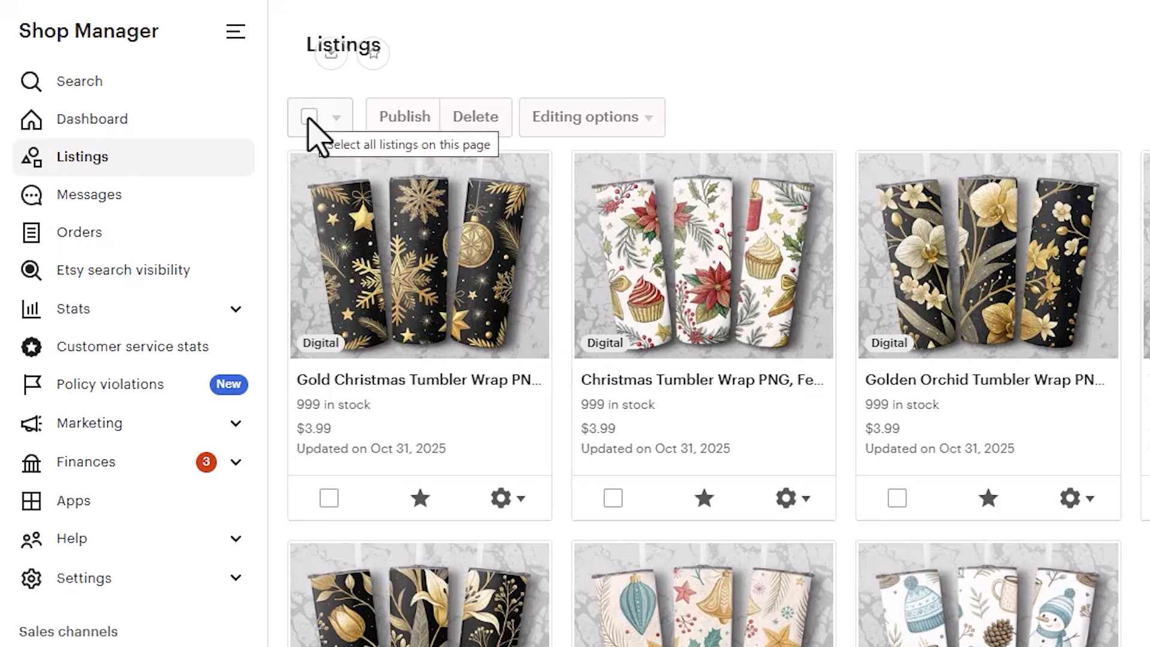
click(310, 117)
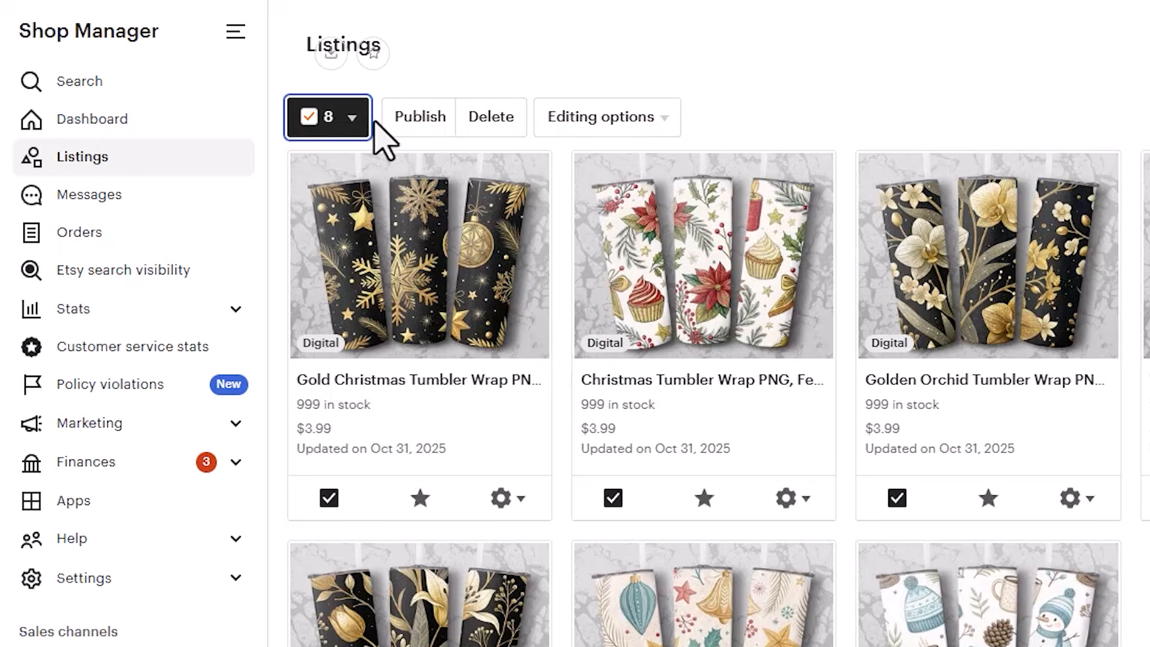
click(407, 131)
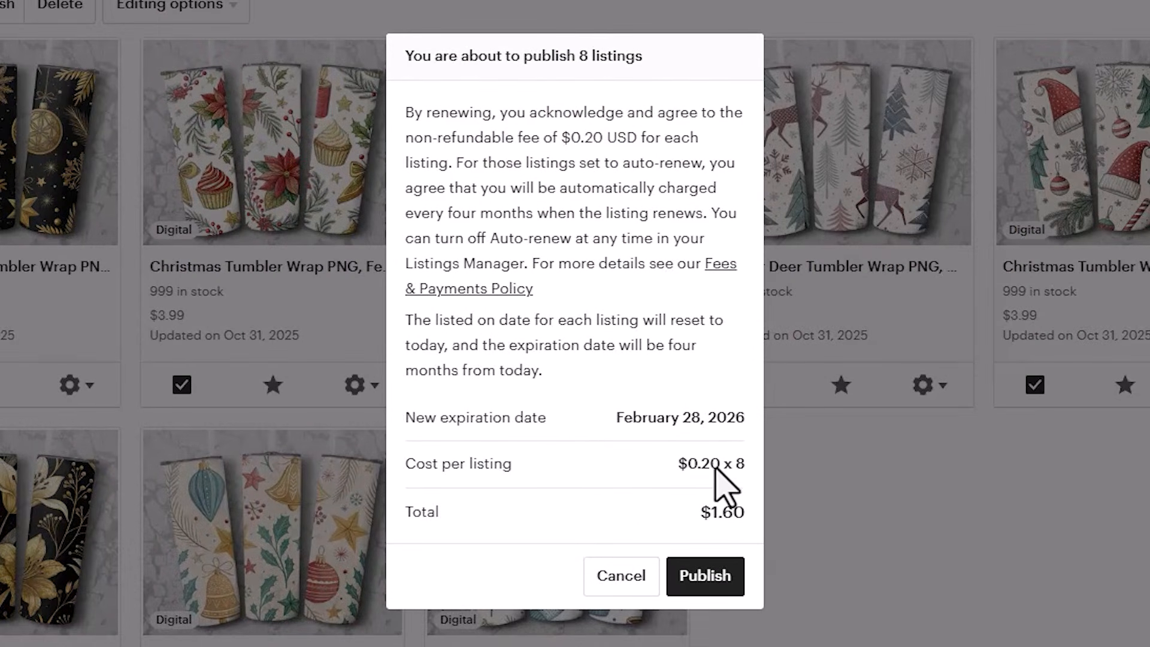